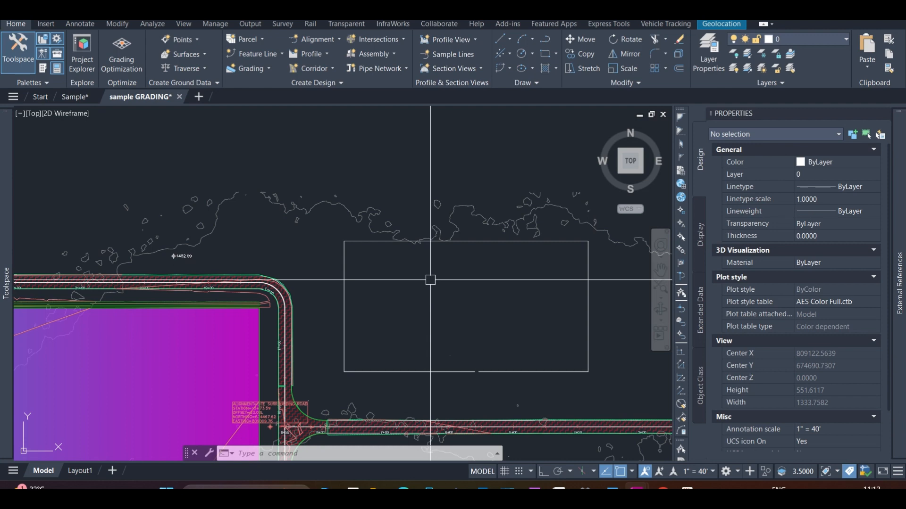
# Switch to the Word document and highlight the "Area requirements" bullet under the PARKING heading
pyautogui.moveTo(613, 490)
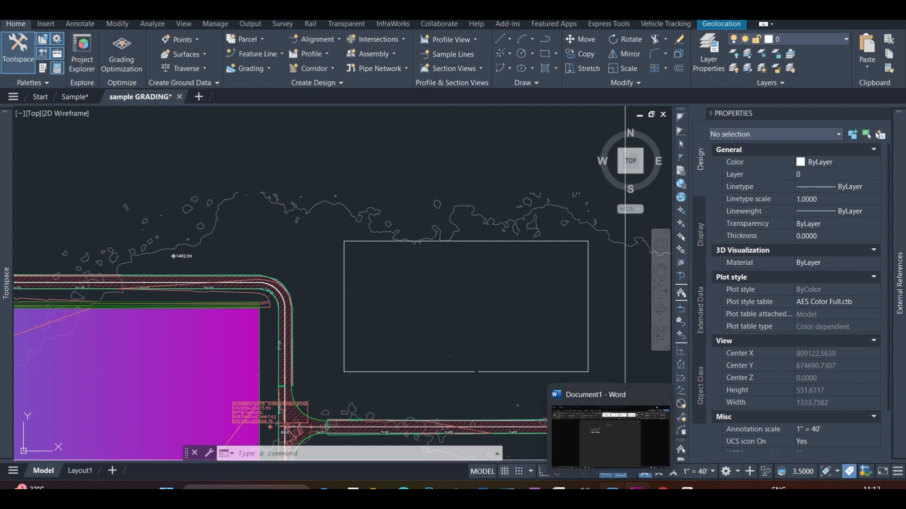
pyautogui.click(585, 451)
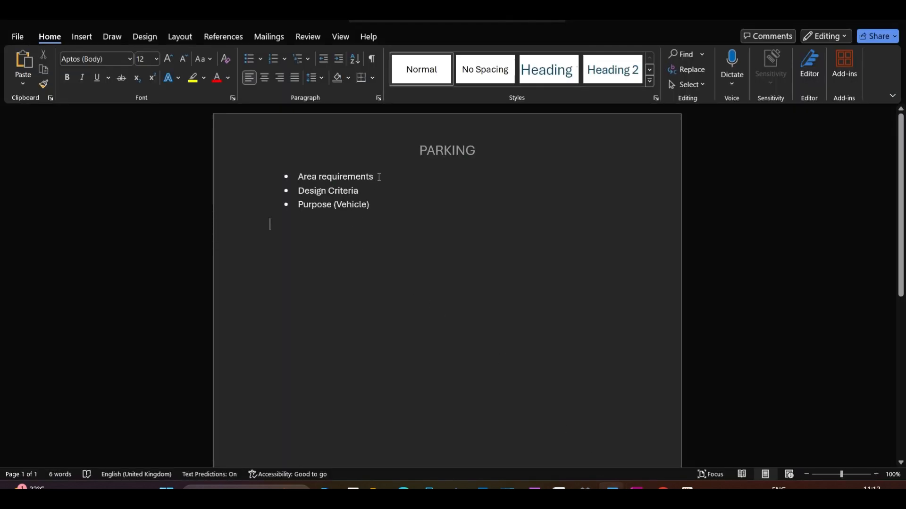
pyautogui.moveTo(379, 177); pyautogui.dragTo(297, 177)
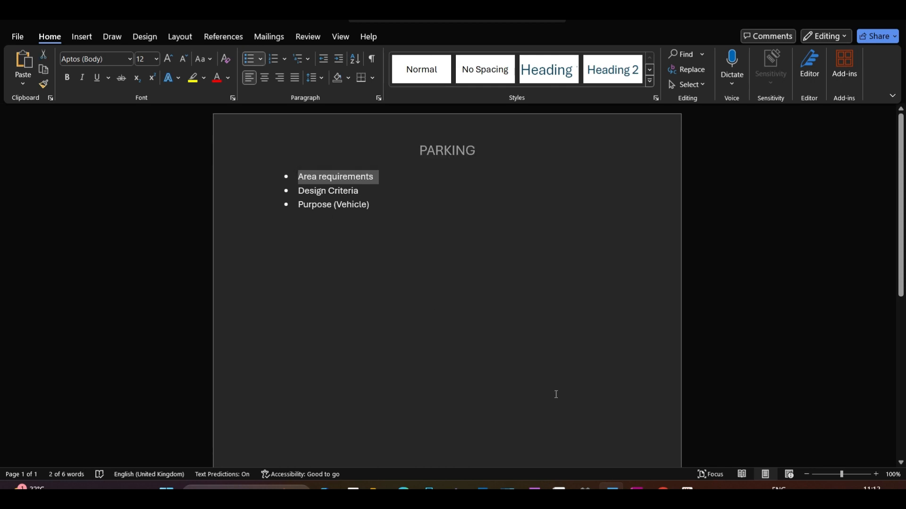
# Switch to the web whiteboard in Chrome and sketch a large four-sided site outline with the pen
pyautogui.moveTo(663, 489)
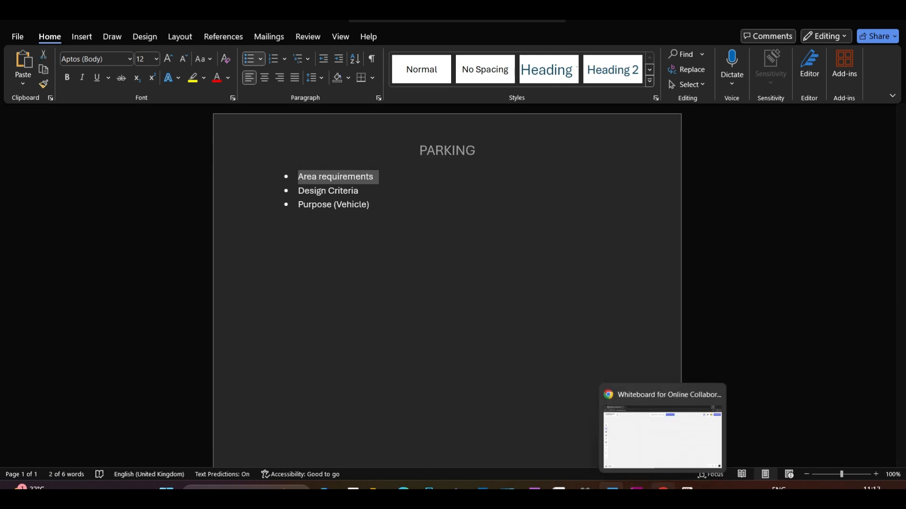
pyautogui.moveTo(585, 489)
pyautogui.click(662, 489)
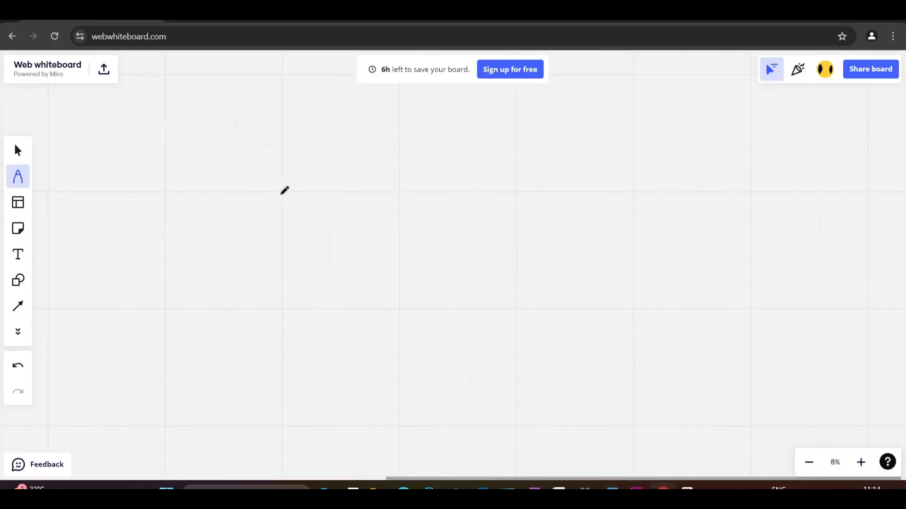
pyautogui.moveTo(273, 175); pyautogui.dragTo(283, 352)
pyautogui.moveTo(273, 175)
pyautogui.mouseDown()
pyautogui.moveTo(406, 175)
pyautogui.moveTo(604, 258)
pyautogui.moveTo(623, 321)
pyautogui.moveTo(283, 351)
pyautogui.mouseUp()
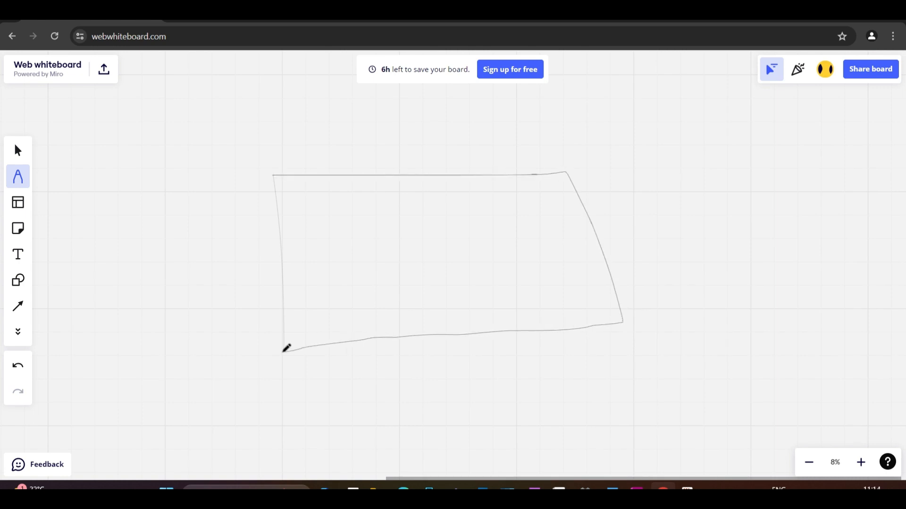
# Handwrite a circled 1 beside the site outline with an arrow pointing to "10%" inside it
pyautogui.moveTo(206, 254)
pyautogui.mouseDown()
pyautogui.moveTo(207, 270)
pyautogui.moveTo(234, 281)
pyautogui.moveTo(228, 249)
pyautogui.moveTo(282, 246)
pyautogui.moveTo(275, 258)
pyautogui.moveTo(299, 263)
pyautogui.moveTo(309, 248)
pyautogui.mouseUp()
pyautogui.moveTo(352, 238); pyautogui.dragTo(338, 262)
pyautogui.moveTo(334, 244); pyautogui.dragTo(350, 260)
pyautogui.scroll(-2, 198, 211)
pyautogui.scroll(3, 191, 382)
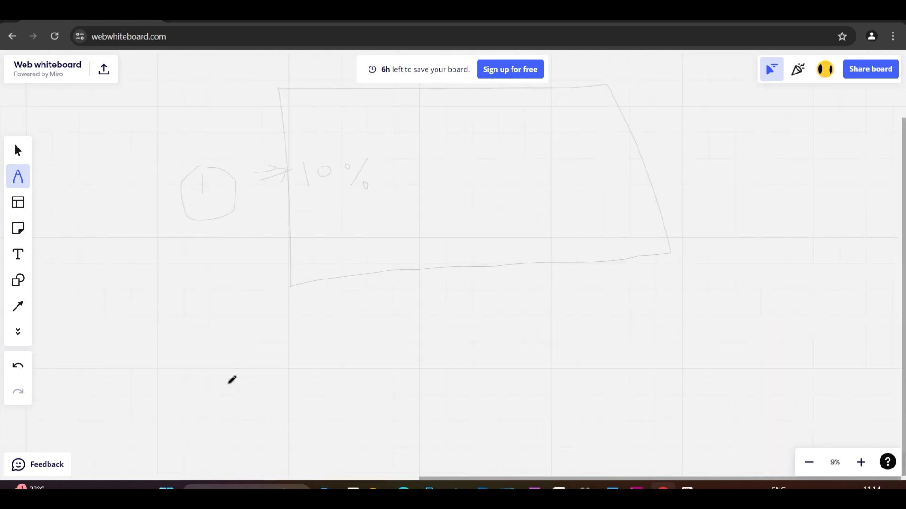
# Handwrite a circled 2 below the site outline and sketch a smaller four-sided outline inside the site
pyautogui.moveTo(230, 381); pyautogui.dragTo(252, 415)
pyautogui.moveTo(207, 348); pyautogui.dragTo(223, 334)
pyautogui.scroll(-1, 290, 296)
pyautogui.moveTo(363, 172); pyautogui.dragTo(373, 236)
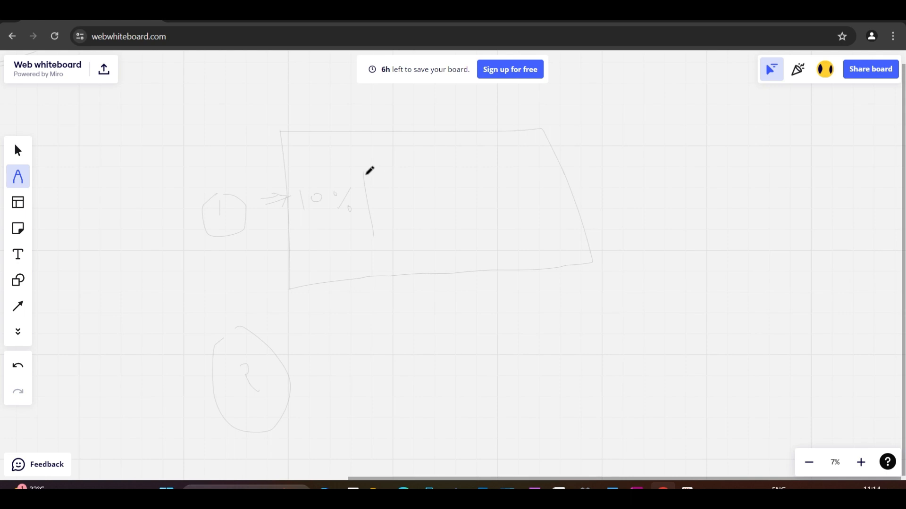
pyautogui.moveTo(366, 173)
pyautogui.mouseDown()
pyautogui.moveTo(495, 158)
pyautogui.moveTo(547, 215)
pyautogui.moveTo(418, 249)
pyautogui.moveTo(371, 231)
pyautogui.mouseUp()
# Handwrite "2000 sq = 1" next to the circled 2
pyautogui.scroll(2, 344, 375)
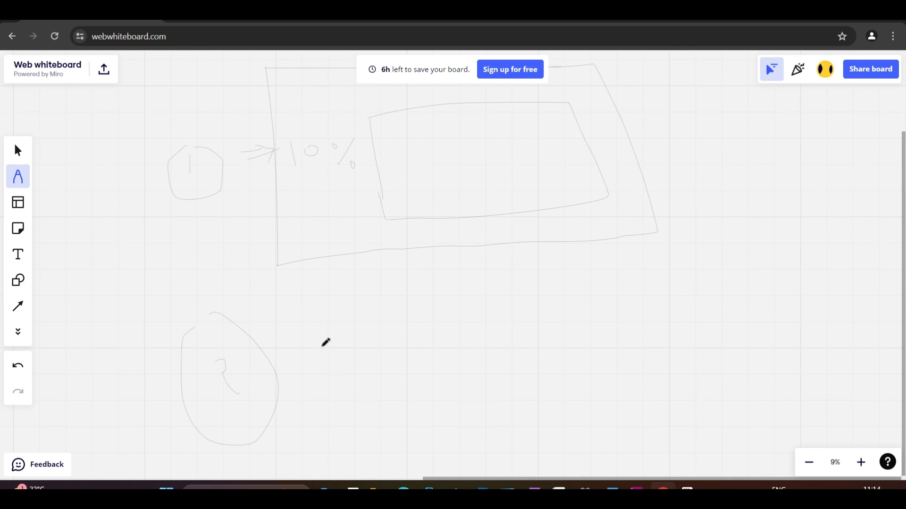
pyautogui.moveTo(322, 346)
pyautogui.mouseDown()
pyautogui.moveTo(371, 359)
pyautogui.moveTo(395, 336)
pyautogui.mouseUp()
pyautogui.moveTo(412, 330); pyautogui.dragTo(415, 329)
pyautogui.moveTo(440, 329)
pyautogui.mouseDown()
pyautogui.moveTo(433, 352)
pyautogui.moveTo(443, 330)
pyautogui.moveTo(481, 348)
pyautogui.moveTo(501, 346)
pyautogui.moveTo(512, 390)
pyautogui.mouseUp()
pyautogui.moveTo(530, 347); pyautogui.dragTo(561, 336)
pyautogui.moveTo(545, 352)
pyautogui.mouseDown()
pyautogui.moveTo(578, 336)
pyautogui.moveTo(613, 350)
pyautogui.mouseUp()
# Mark off a corner of the inner outline and handwrite a boxed "300 sq = 1" with "office" beside it under the 2000 sq line
pyautogui.moveTo(425, 104)
pyautogui.mouseDown()
pyautogui.moveTo(429, 147)
pyautogui.moveTo(383, 163)
pyautogui.mouseUp()
pyautogui.moveTo(364, 401)
pyautogui.mouseDown()
pyautogui.moveTo(378, 405)
pyautogui.moveTo(364, 428)
pyautogui.mouseUp()
pyautogui.moveTo(410, 400)
pyautogui.mouseDown()
pyautogui.moveTo(447, 399)
pyautogui.moveTo(474, 425)
pyautogui.moveTo(514, 401)
pyautogui.moveTo(515, 441)
pyautogui.mouseUp()
pyautogui.moveTo(572, 392); pyautogui.dragTo(584, 390)
pyautogui.moveTo(569, 413)
pyautogui.mouseDown()
pyautogui.moveTo(618, 395)
pyautogui.moveTo(626, 423)
pyautogui.mouseUp()
pyautogui.moveTo(331, 375)
pyautogui.mouseDown()
pyautogui.moveTo(682, 372)
pyautogui.moveTo(664, 302)
pyautogui.moveTo(312, 365)
pyautogui.moveTo(379, 384)
pyautogui.moveTo(359, 455)
pyautogui.moveTo(627, 445)
pyautogui.moveTo(652, 378)
pyautogui.mouseUp()
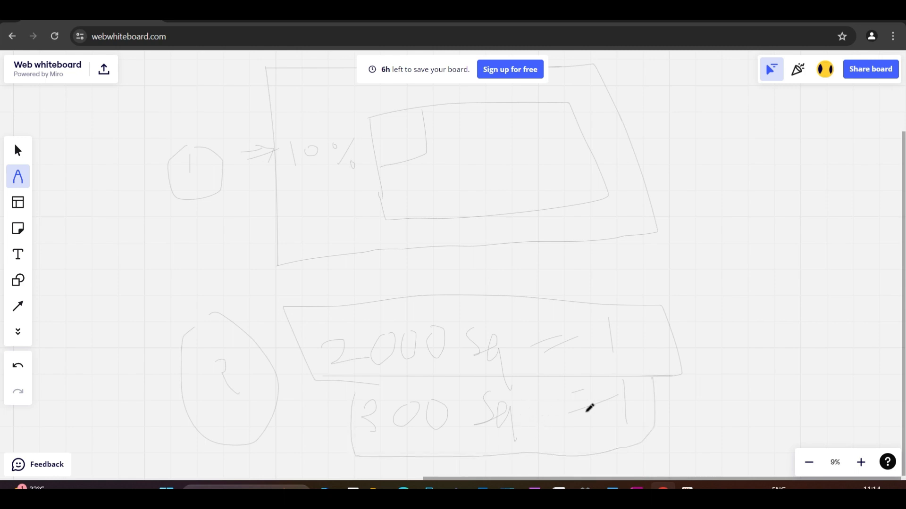
pyautogui.moveTo(659, 408)
pyautogui.mouseDown()
pyautogui.moveTo(673, 398)
pyautogui.moveTo(689, 425)
pyautogui.moveTo(686, 414)
pyautogui.moveTo(696, 411)
pyautogui.moveTo(705, 421)
pyautogui.moveTo(742, 415)
pyautogui.mouseUp()
# Mark both numbered options with double dashes, and underline and circle the "10%" note
pyautogui.moveTo(225, 218); pyautogui.dragTo(278, 207)
pyautogui.moveTo(217, 249); pyautogui.dragTo(278, 226)
pyautogui.moveTo(270, 349)
pyautogui.mouseDown()
pyautogui.moveTo(296, 337)
pyautogui.moveTo(310, 344)
pyautogui.mouseUp()
pyautogui.moveTo(303, 177); pyautogui.dragTo(342, 157)
pyautogui.moveTo(299, 176); pyautogui.dragTo(353, 148)
pyautogui.moveTo(331, 133)
pyautogui.mouseDown()
pyautogui.moveTo(281, 132)
pyautogui.moveTo(370, 127)
pyautogui.moveTo(318, 126)
pyautogui.mouseUp()
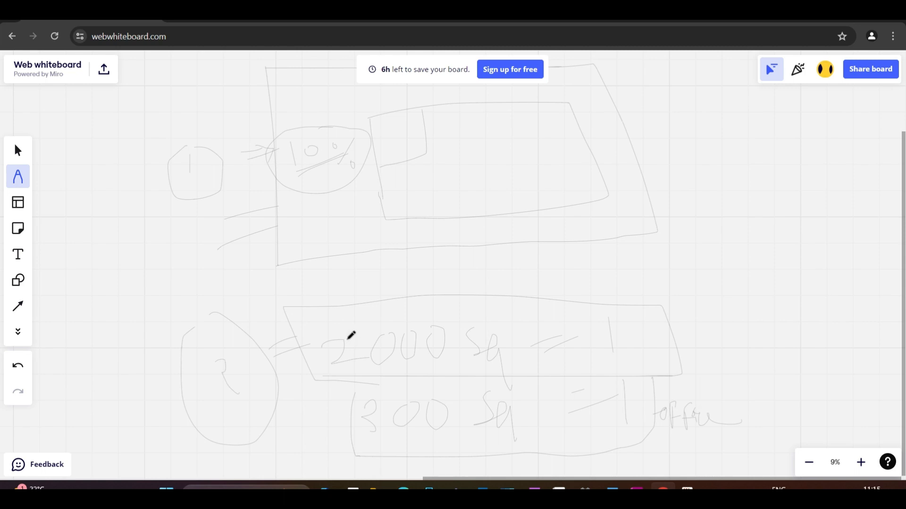
# Retrace the inner outline, and underline the 2000 and the 1 in front of "office"
pyautogui.moveTo(369, 118)
pyautogui.mouseDown()
pyautogui.moveTo(378, 221)
pyautogui.moveTo(530, 236)
pyautogui.moveTo(585, 189)
pyautogui.mouseUp()
pyautogui.moveTo(342, 372)
pyautogui.mouseDown()
pyautogui.moveTo(329, 383)
pyautogui.moveTo(371, 373)
pyautogui.mouseUp()
pyautogui.moveTo(622, 430); pyautogui.dragTo(665, 419)
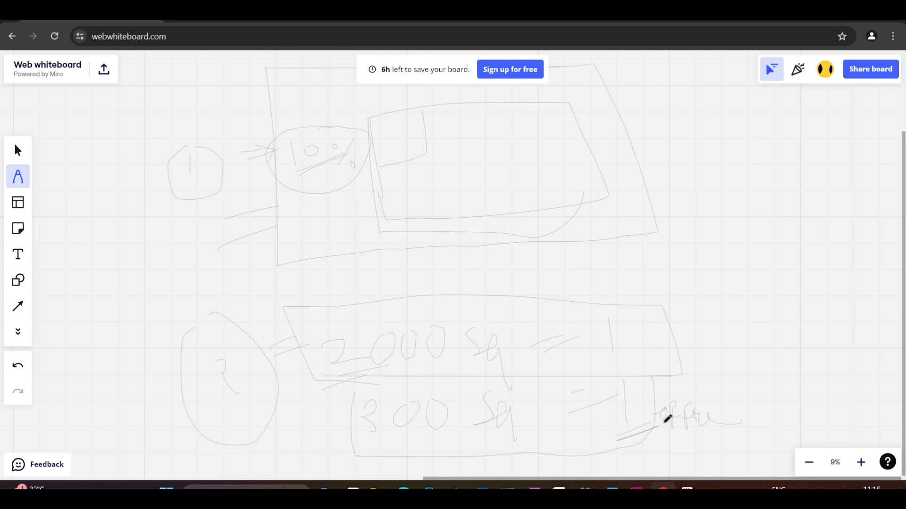
# Underline the 1 in the 2000 sq line and add a slash with "per" to both area ratios
pyautogui.moveTo(603, 358)
pyautogui.mouseDown()
pyautogui.moveTo(623, 353)
pyautogui.moveTo(640, 375)
pyautogui.moveTo(651, 353)
pyautogui.moveTo(702, 353)
pyautogui.moveTo(723, 333)
pyautogui.mouseUp()
pyautogui.moveTo(653, 381); pyautogui.dragTo(630, 446)
pyautogui.moveTo(663, 398); pyautogui.dragTo(732, 375)
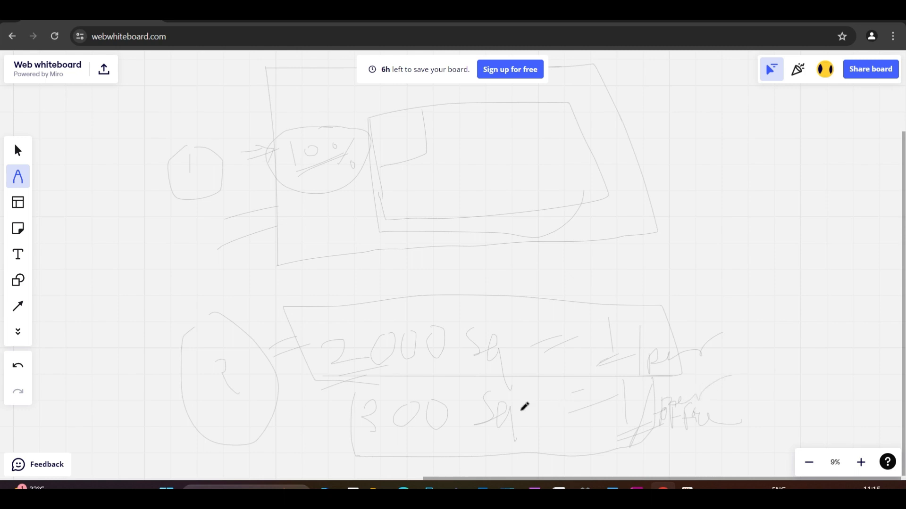
# Highlight the "Design Criteria" bullet in the Word document and return to the web whiteboard
pyautogui.scroll(-2, 256, 320)
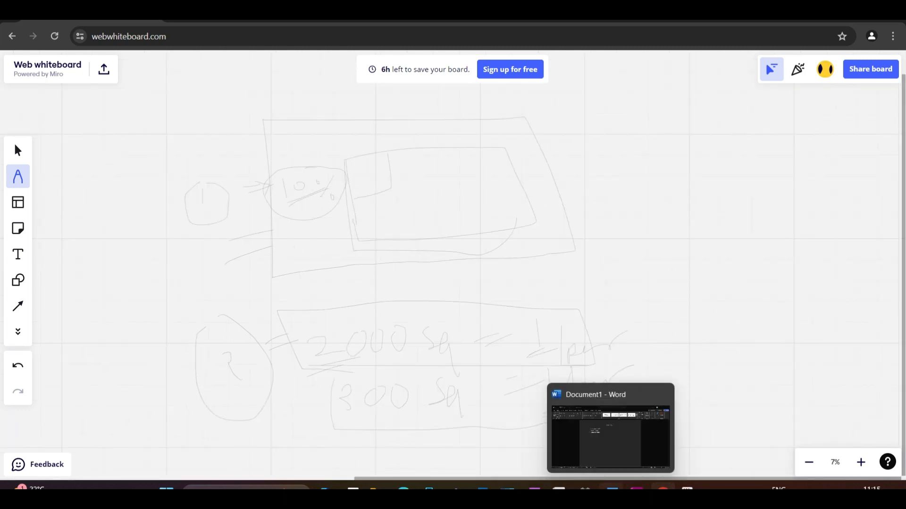
pyautogui.click(612, 488)
pyautogui.moveTo(366, 192); pyautogui.dragTo(280, 192)
pyautogui.hotkey('alt', 'Tab')
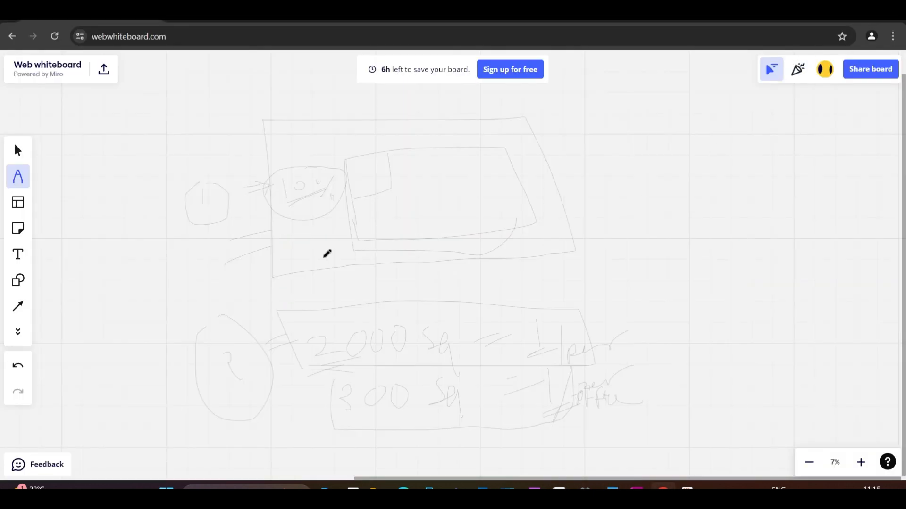
# Sketch a three-sided parking stall in an empty area, labelling its side 18 and its base 9'
pyautogui.moveTo(517, 263); pyautogui.dragTo(232, 277, button='right')
pyautogui.scroll(5, 295, 261)
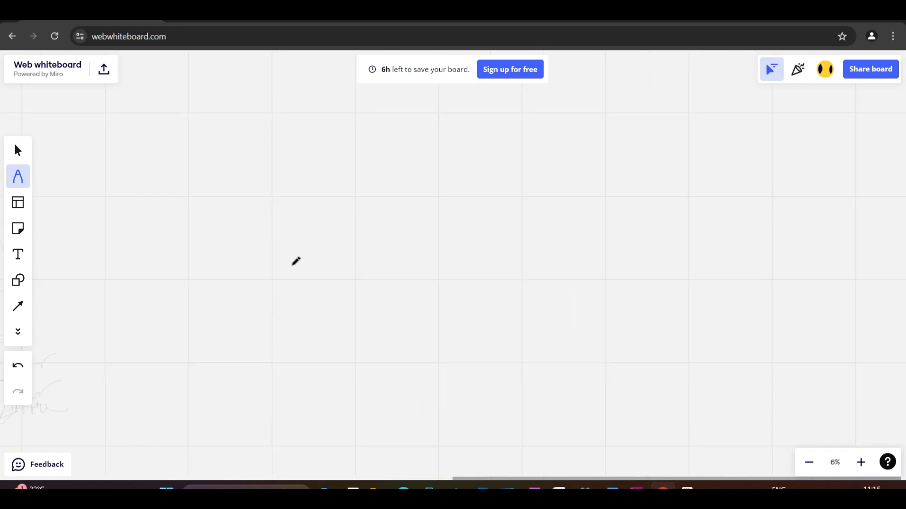
pyautogui.scroll(3, 300, 256)
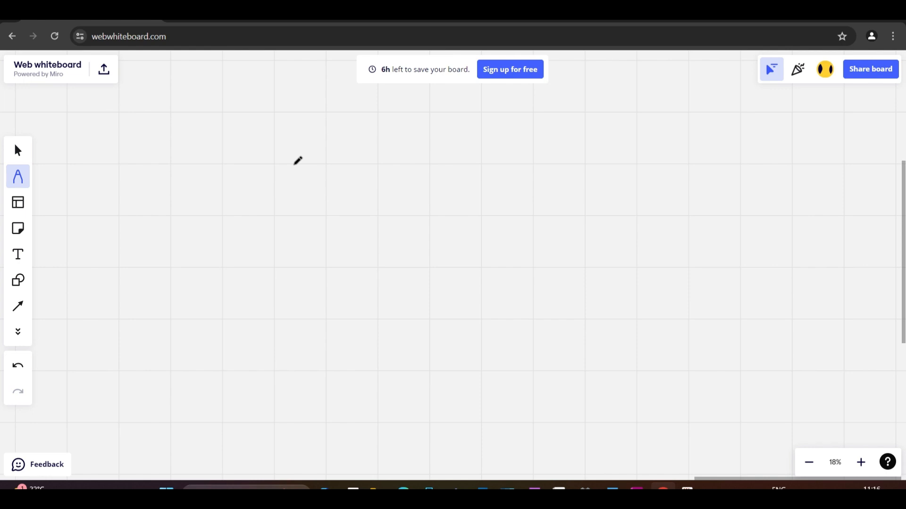
pyautogui.moveTo(293, 167); pyautogui.dragTo(301, 374)
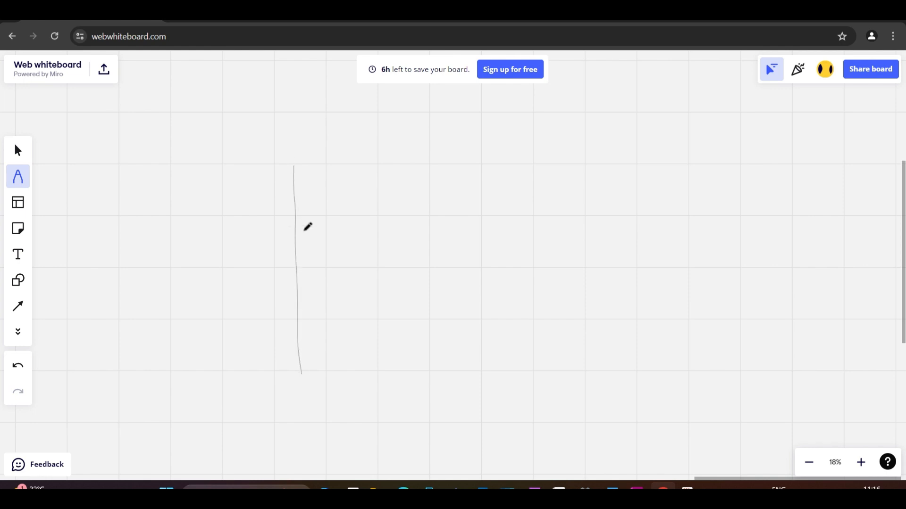
pyautogui.moveTo(257, 263); pyautogui.dragTo(264, 315)
pyautogui.moveTo(274, 267)
pyautogui.mouseDown()
pyautogui.moveTo(290, 262)
pyautogui.moveTo(275, 260)
pyautogui.mouseUp()
pyautogui.moveTo(302, 376); pyautogui.dragTo(413, 372)
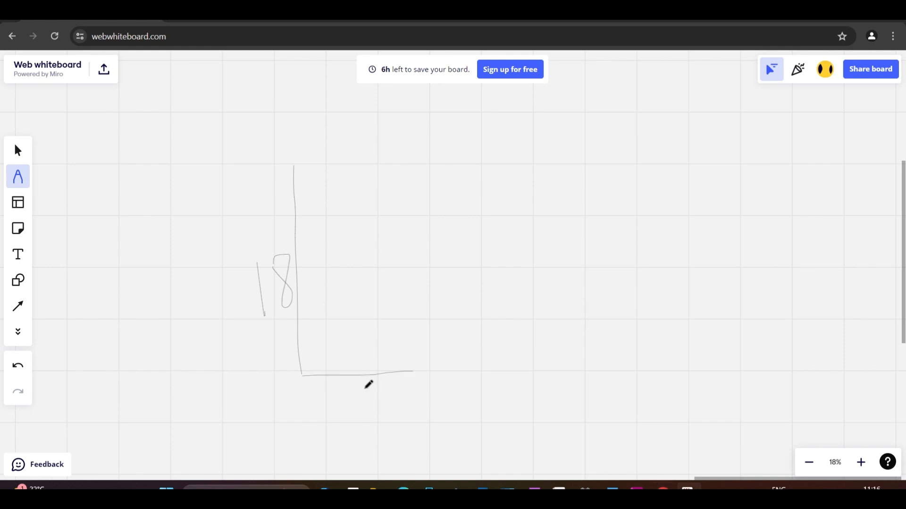
pyautogui.moveTo(363, 383); pyautogui.dragTo(331, 427)
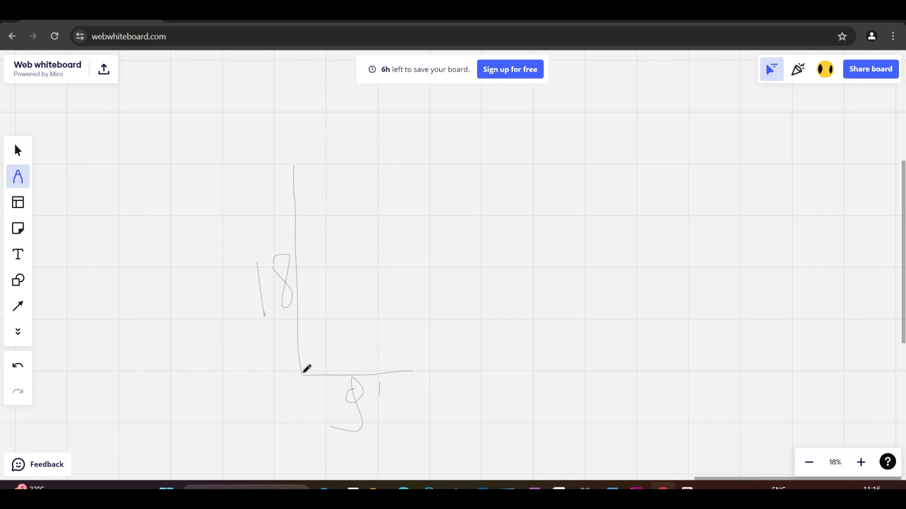
pyautogui.moveTo(418, 165)
pyautogui.mouseDown()
pyautogui.moveTo(430, 369)
pyautogui.moveTo(399, 372)
pyautogui.mouseUp()
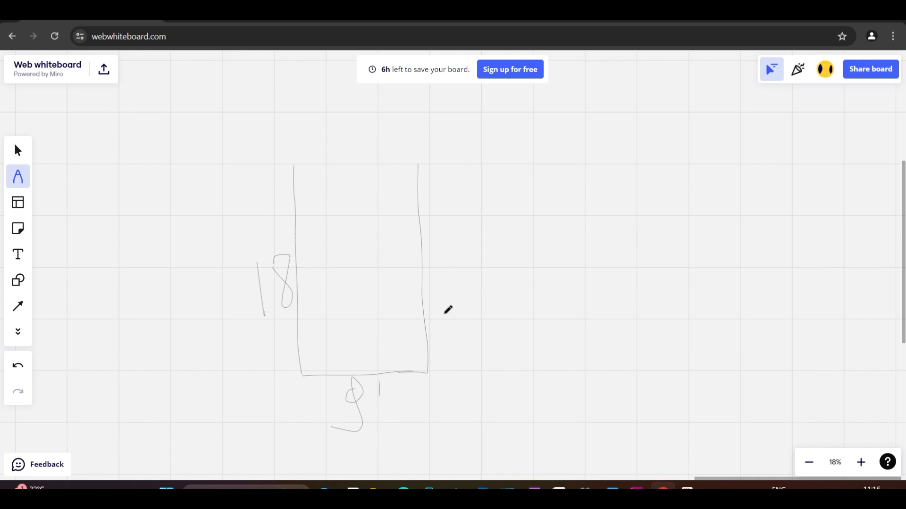
pyautogui.scroll(-5, 561, 314)
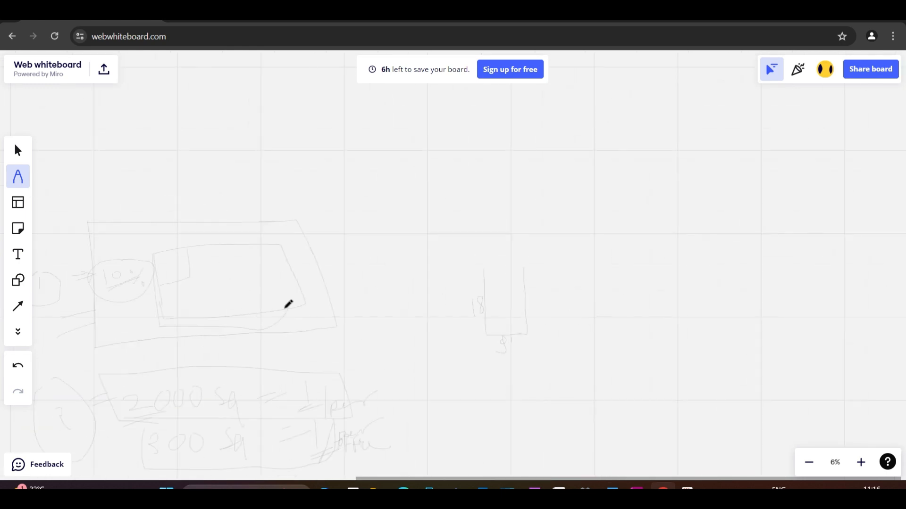
pyautogui.scroll(1, 177, 279)
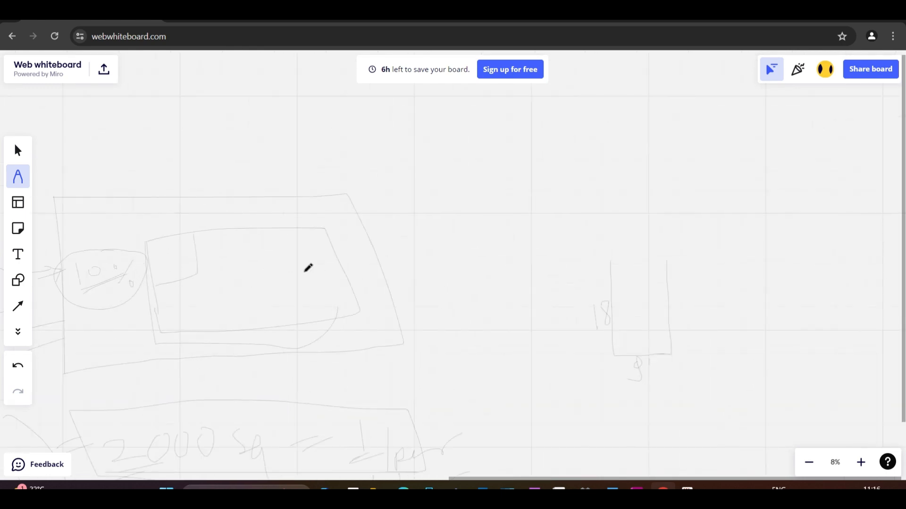
pyautogui.scroll(-1, 371, 211)
pyautogui.scroll(2, 330, 297)
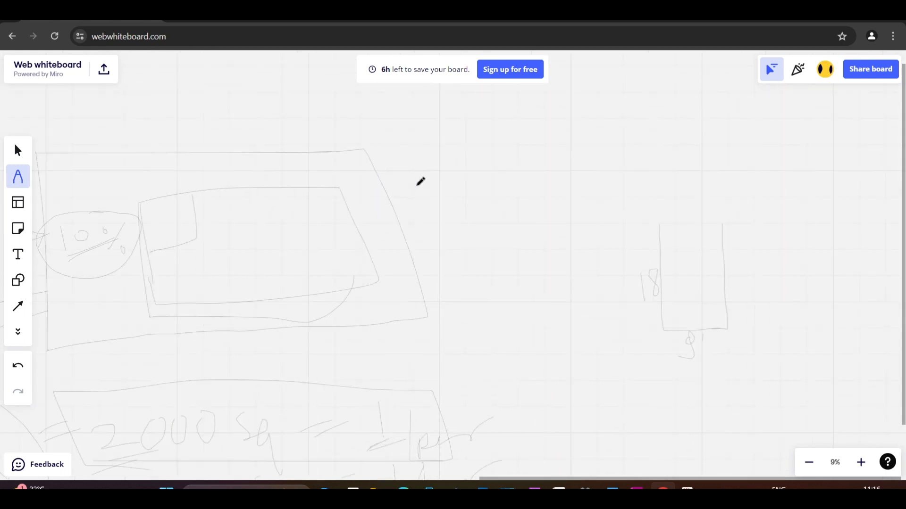
pyautogui.scroll(-3, 321, 259)
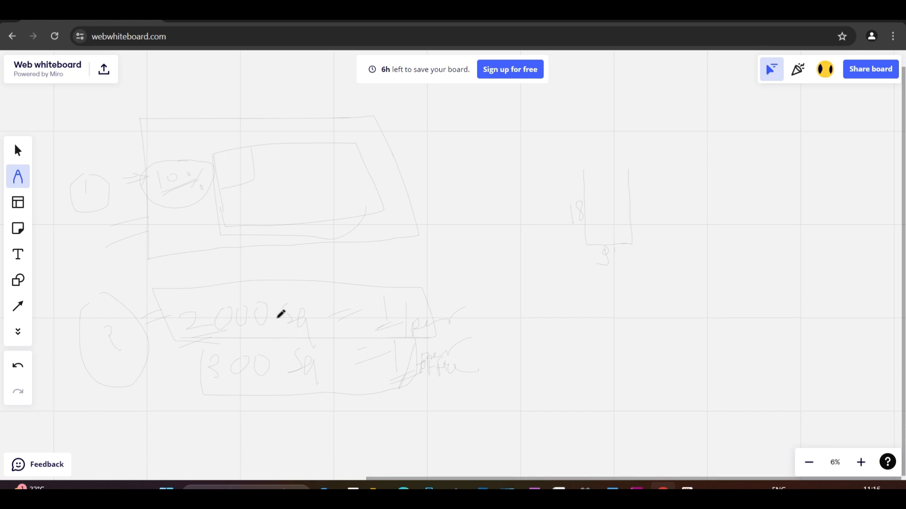
pyautogui.scroll(-1, 288, 326)
pyautogui.scroll(1, 337, 154)
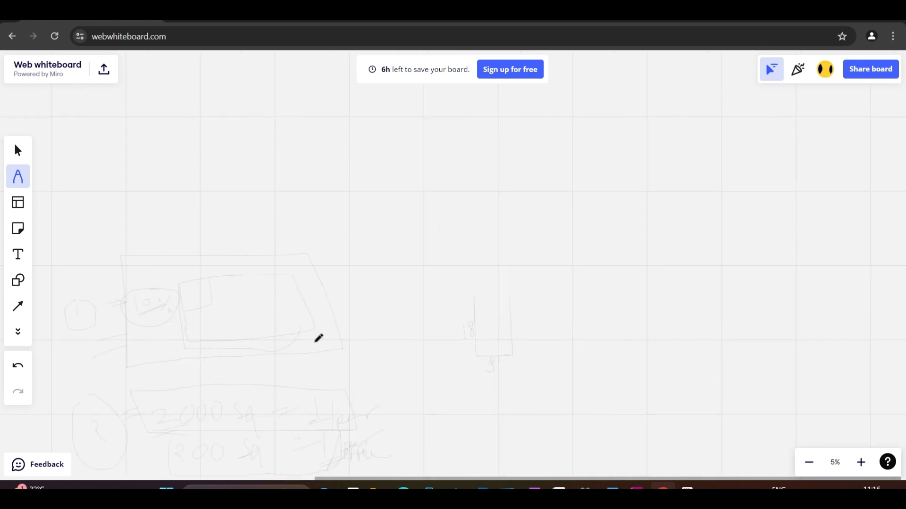
# Handwrite "100" in the empty area above the sketches, add a vertical bar beside it and underline it twice
pyautogui.scroll(1, 358, 155)
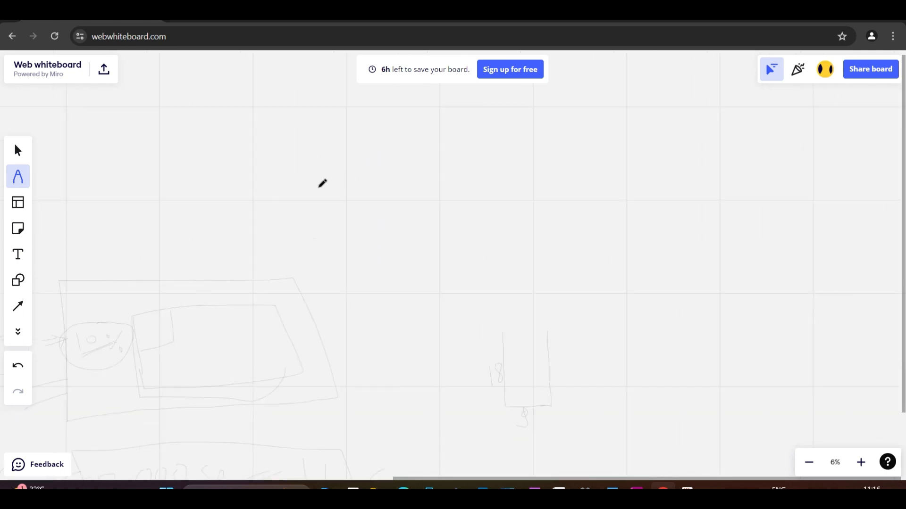
pyautogui.scroll(1, 320, 187)
pyautogui.moveTo(324, 173); pyautogui.dragTo(334, 241)
pyautogui.moveTo(358, 177)
pyautogui.mouseDown()
pyautogui.moveTo(364, 233)
pyautogui.moveTo(371, 179)
pyautogui.mouseUp()
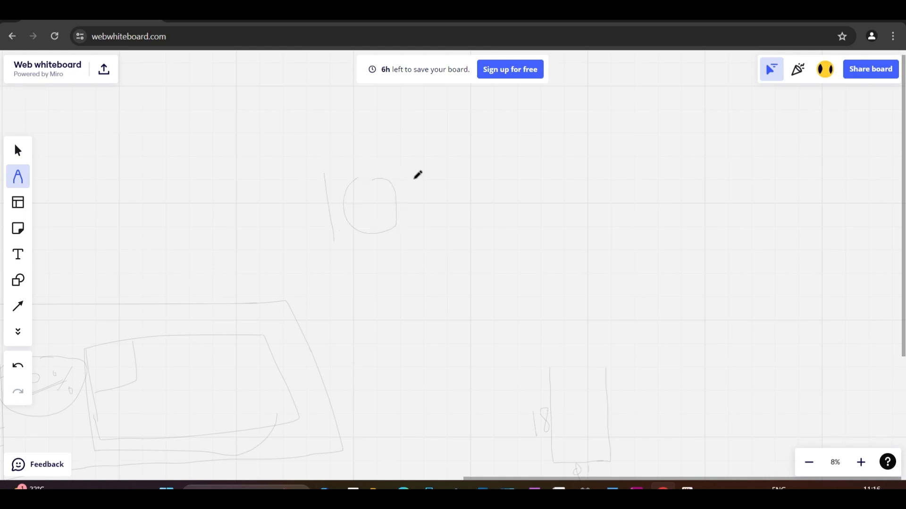
pyautogui.moveTo(429, 174)
pyautogui.mouseDown()
pyautogui.moveTo(477, 206)
pyautogui.moveTo(432, 174)
pyautogui.mouseUp()
pyautogui.moveTo(516, 188); pyautogui.dragTo(520, 237)
pyautogui.moveTo(519, 151); pyautogui.dragTo(524, 278)
pyautogui.moveTo(246, 284); pyautogui.dragTo(558, 259)
pyautogui.moveTo(285, 300); pyautogui.dragTo(531, 284)
# Draw a double arrow from the 100 to a handwritten "10 ADA" and underline the ADA letters
pyautogui.moveTo(509, 218); pyautogui.dragTo(582, 205)
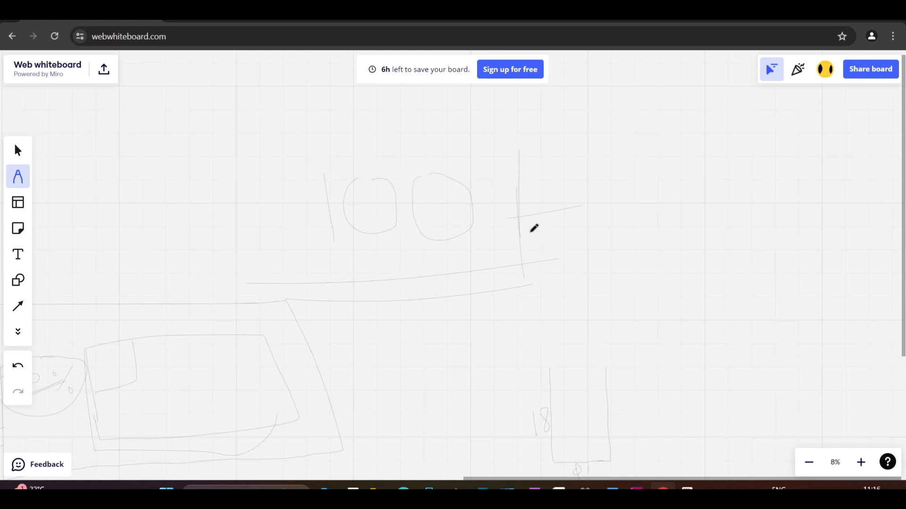
pyautogui.moveTo(498, 244)
pyautogui.mouseDown()
pyautogui.moveTo(604, 220)
pyautogui.moveTo(601, 257)
pyautogui.mouseUp()
pyautogui.moveTo(658, 195); pyautogui.dragTo(669, 263)
pyautogui.moveTo(679, 231); pyautogui.dragTo(694, 226)
pyautogui.moveTo(747, 203)
pyautogui.mouseDown()
pyautogui.moveTo(766, 192)
pyautogui.moveTo(781, 236)
pyautogui.moveTo(807, 211)
pyautogui.moveTo(812, 234)
pyautogui.mouseUp()
pyautogui.moveTo(805, 201)
pyautogui.mouseDown()
pyautogui.moveTo(841, 212)
pyautogui.moveTo(810, 241)
pyautogui.mouseUp()
pyautogui.moveTo(855, 191)
pyautogui.mouseDown()
pyautogui.moveTo(853, 259)
pyautogui.moveTo(878, 245)
pyautogui.moveTo(874, 232)
pyautogui.mouseUp()
pyautogui.moveTo(805, 255); pyautogui.dragTo(822, 247)
pyautogui.moveTo(794, 274)
pyautogui.mouseDown()
pyautogui.moveTo(833, 247)
pyautogui.moveTo(803, 255)
pyautogui.mouseUp()
pyautogui.moveTo(804, 268); pyautogui.dragTo(831, 248)
# Circle the 100 and draw extra arrow strokes from it towards the ADA note
pyautogui.moveTo(453, 149)
pyautogui.mouseDown()
pyautogui.moveTo(388, 142)
pyautogui.moveTo(473, 190)
pyautogui.moveTo(470, 176)
pyautogui.mouseUp()
pyautogui.moveTo(509, 235); pyautogui.dragTo(655, 232)
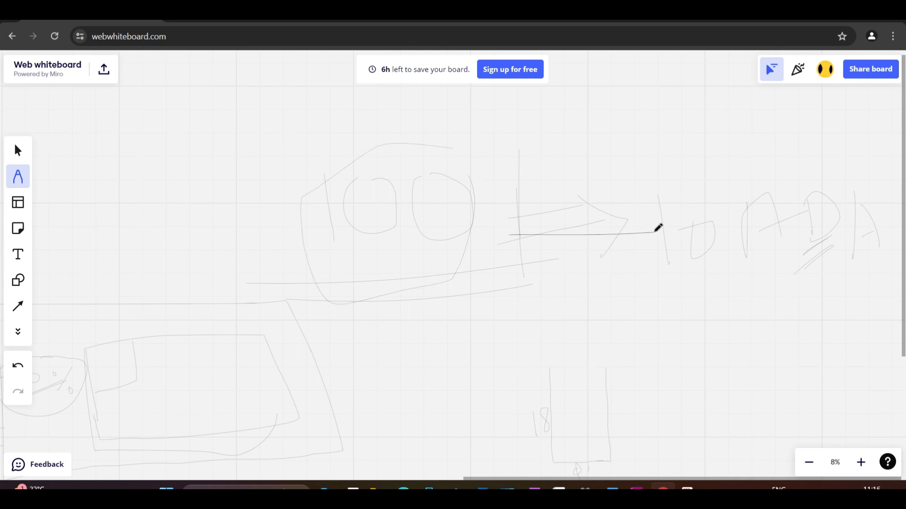
pyautogui.moveTo(476, 261); pyautogui.dragTo(673, 241)
pyautogui.moveTo(610, 223); pyautogui.dragTo(676, 240)
pyautogui.scroll(-3, 337, 218)
pyautogui.scroll(5, 473, 344)
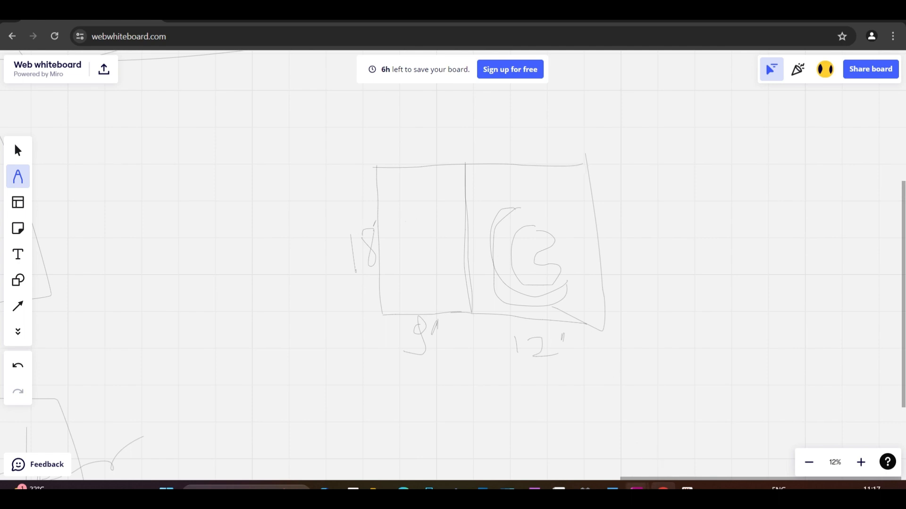
# Switch to Civil 3D and draw a stall rectangle 9 long and 18 wide from the parking boundary's upper-left corner
pyautogui.moveTo(637, 485)
pyautogui.click(712, 439)
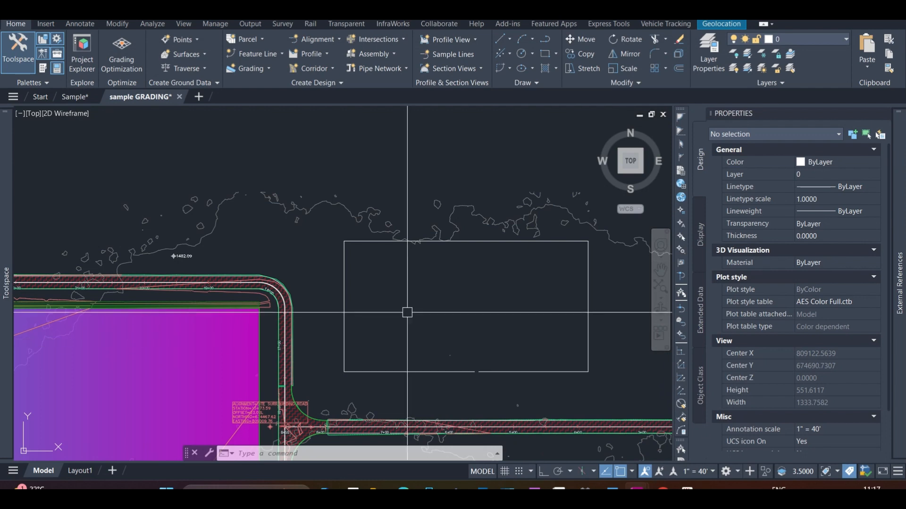
pyautogui.scroll(2, 390, 287)
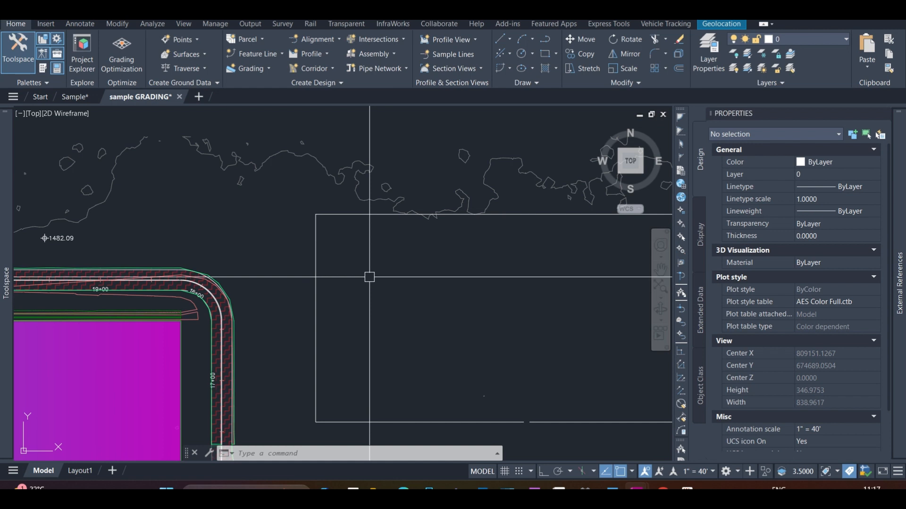
pyautogui.write('rec')
pyautogui.press('Return')
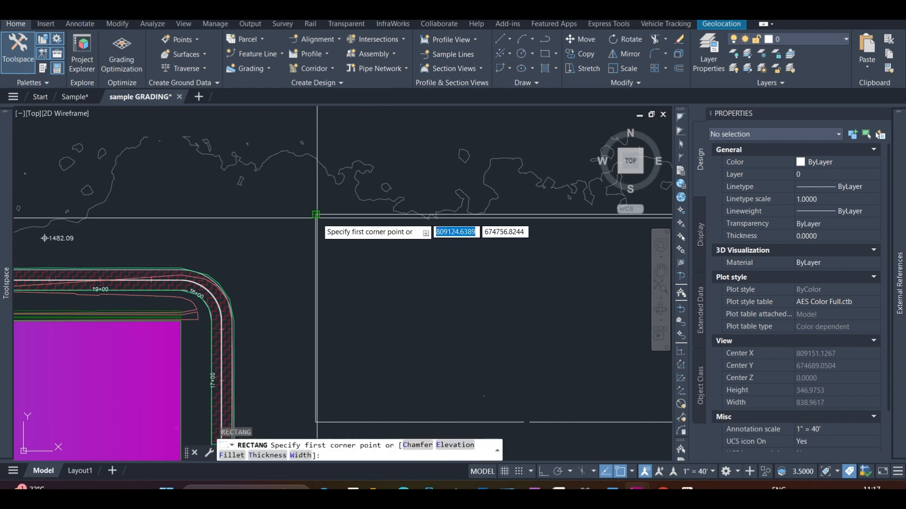
pyautogui.click(315, 215)
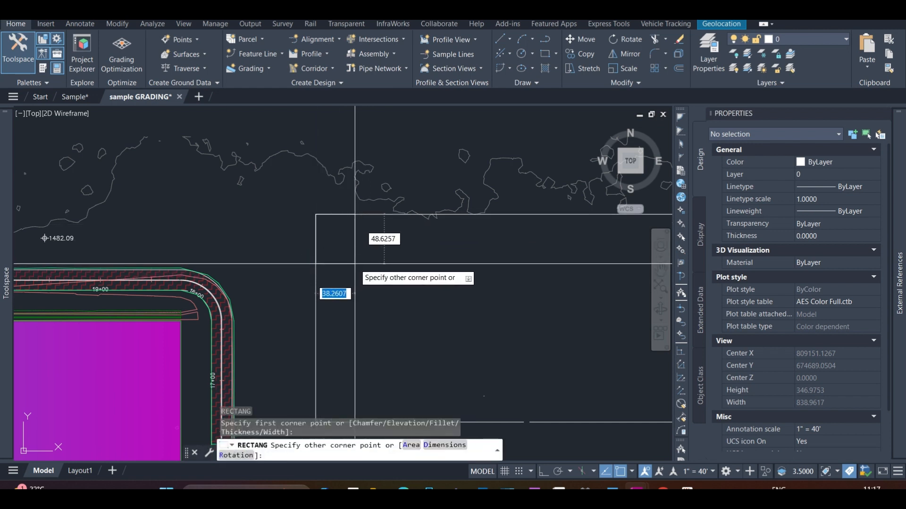
pyautogui.click(454, 453)
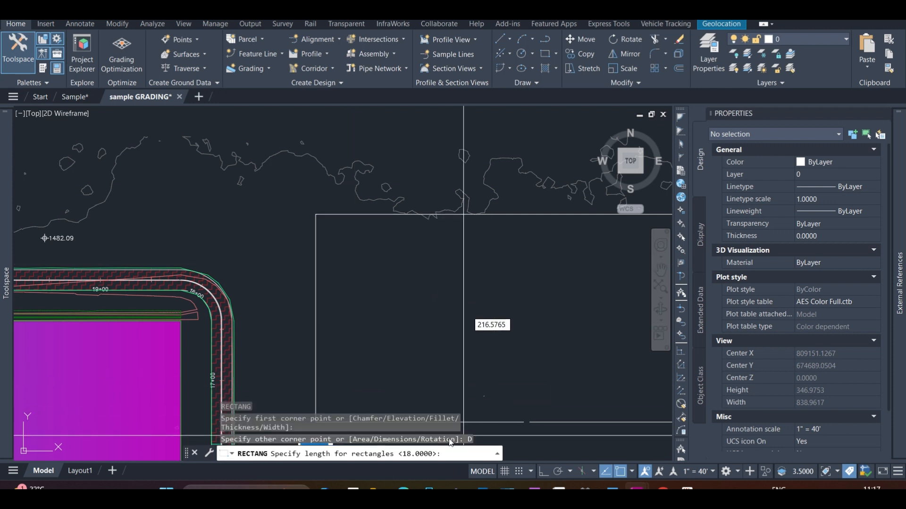
pyautogui.write('9')
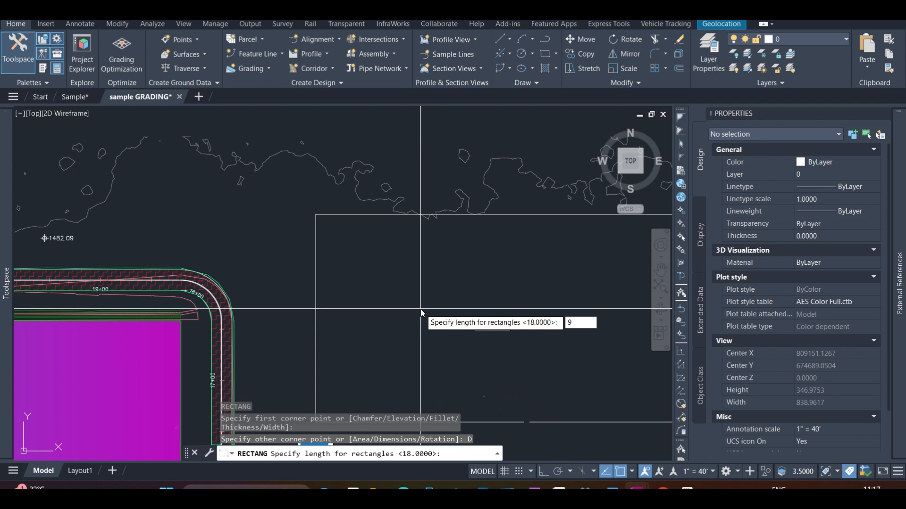
pyautogui.press('Return')
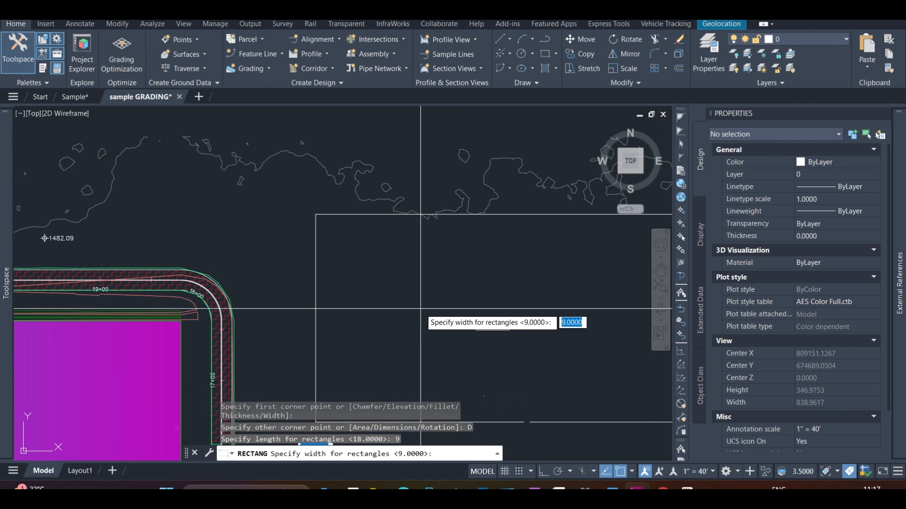
pyautogui.press('Return')
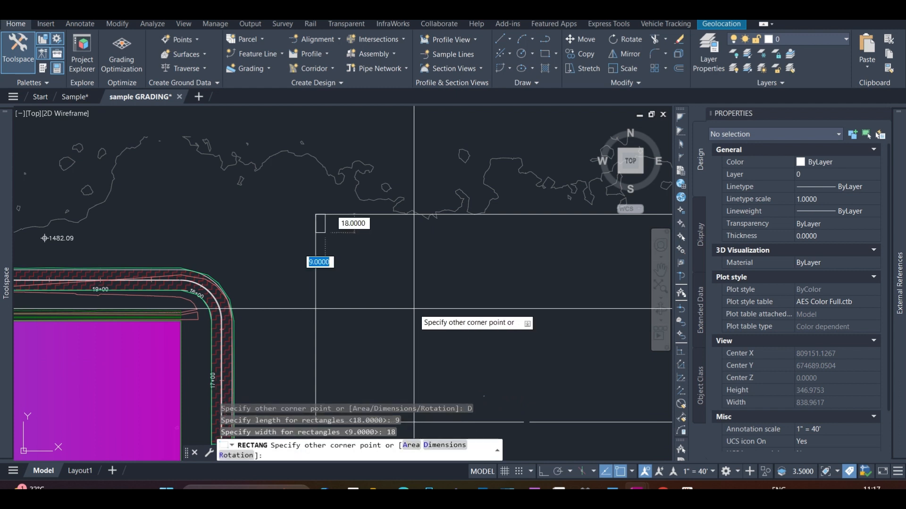
# Trim away the lower edge of the stall rectangle so its entrance side is open
pyautogui.scroll(8, 335, 233)
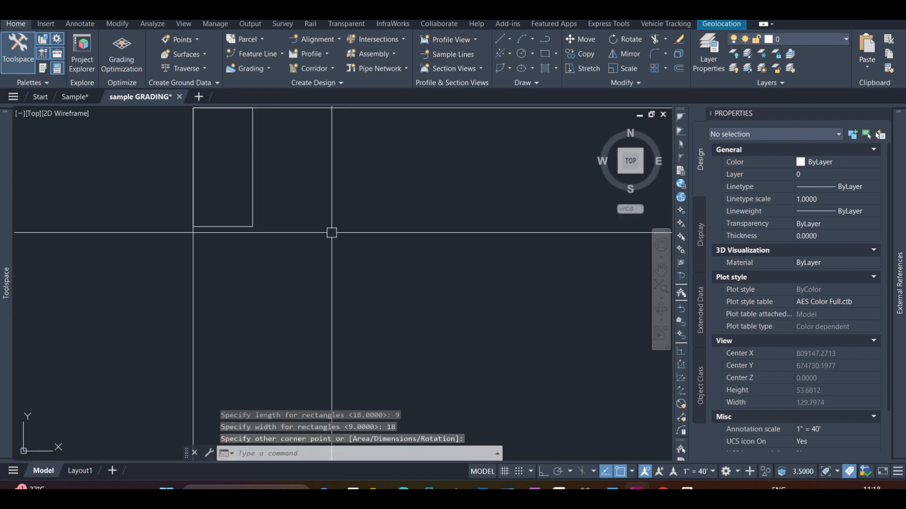
pyautogui.click(226, 227)
pyautogui.press('Escape')
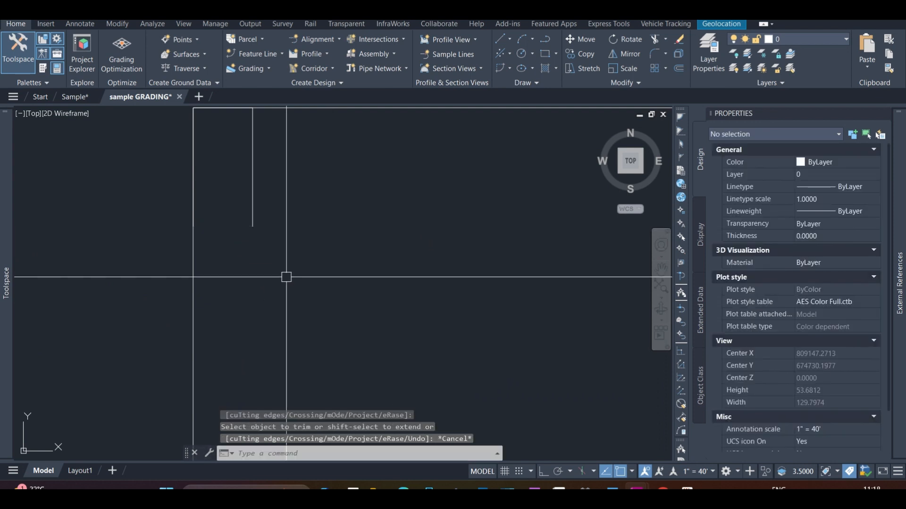
# Draw a polyline along the parking boundary's upper edge from its upper-left to its upper-right corner
pyautogui.write('pl')
pyautogui.press('Return')
pyautogui.scroll(-3, 264, 277)
pyautogui.click(219, 171)
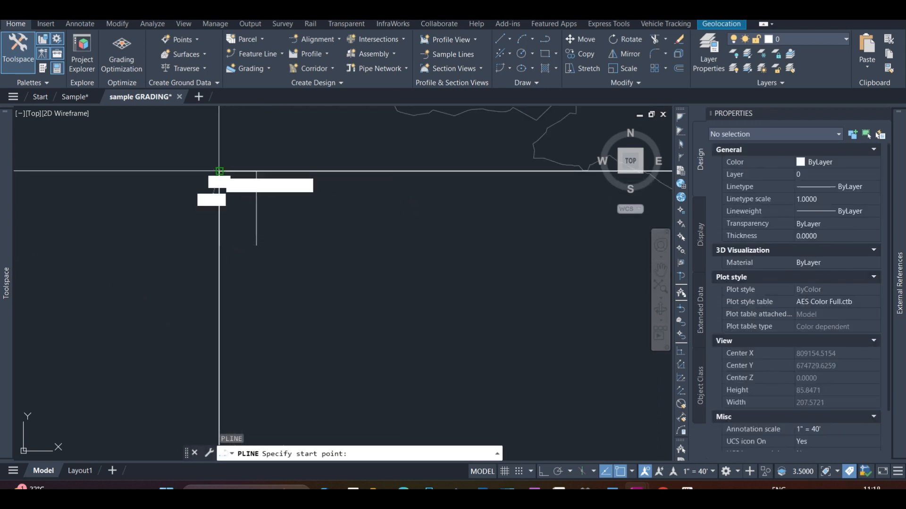
pyautogui.scroll(-3, 264, 188)
pyautogui.click(416, 192)
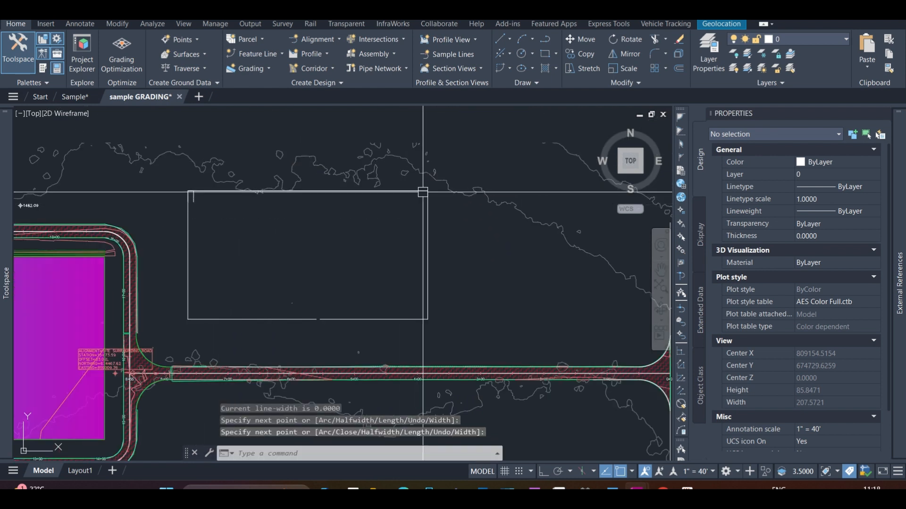
pyautogui.press('Return')
pyautogui.scroll(5, 191, 202)
pyautogui.click(225, 158)
pyautogui.scroll(2, 216, 180)
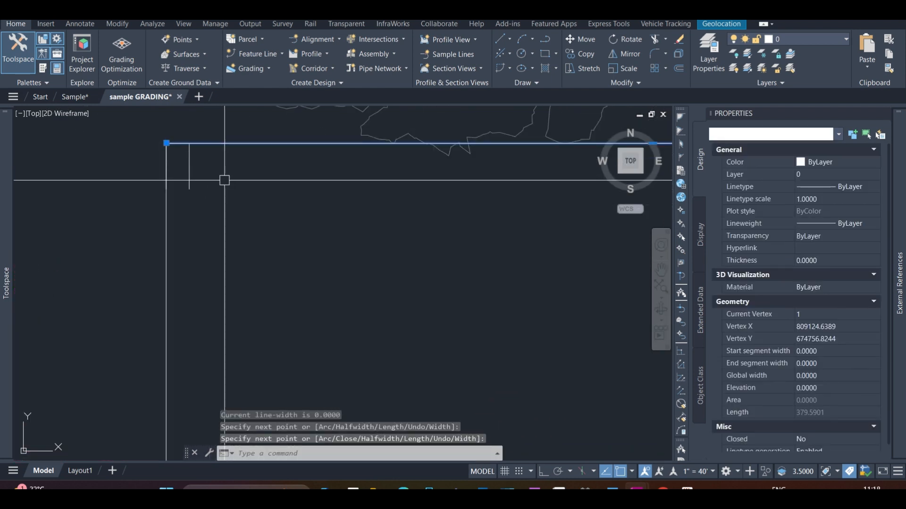
pyautogui.press('Escape')
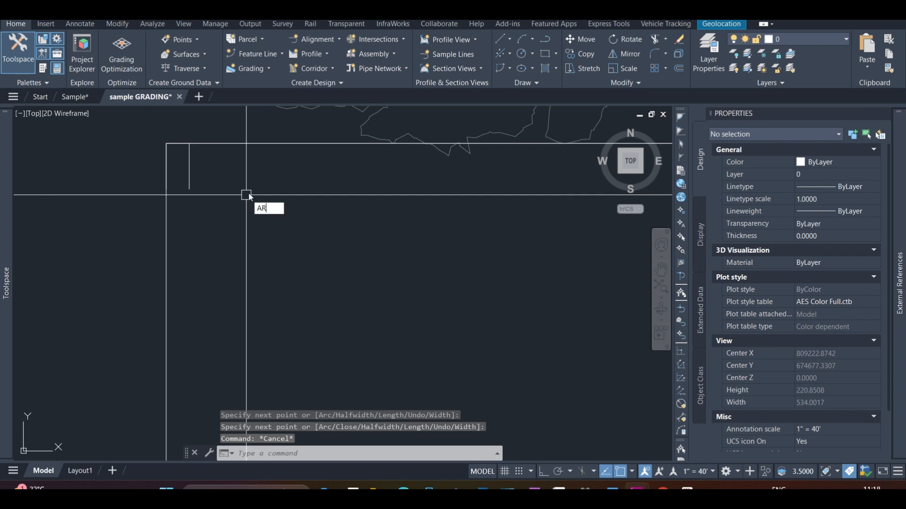
# Create a path array of the open stall along the polyline on the boundary's upper edge
pyautogui.press('Return')
pyautogui.click(190, 176)
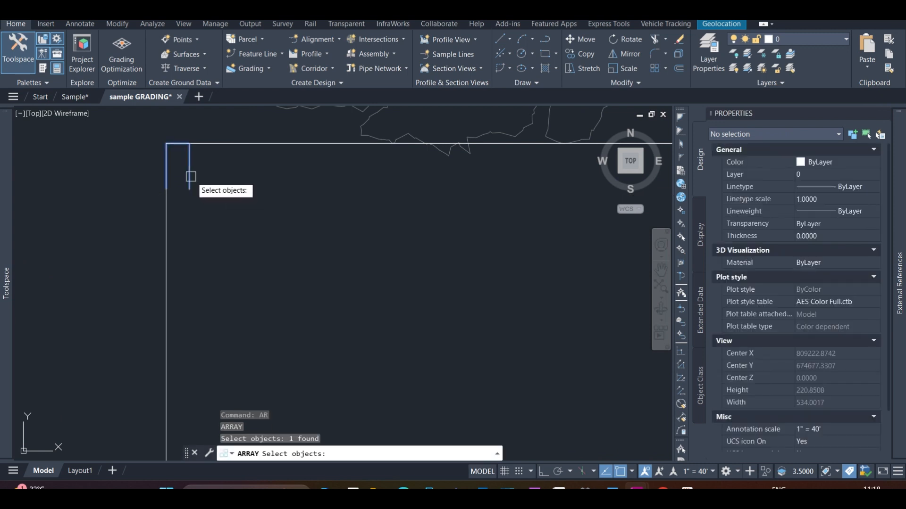
pyautogui.press('Return')
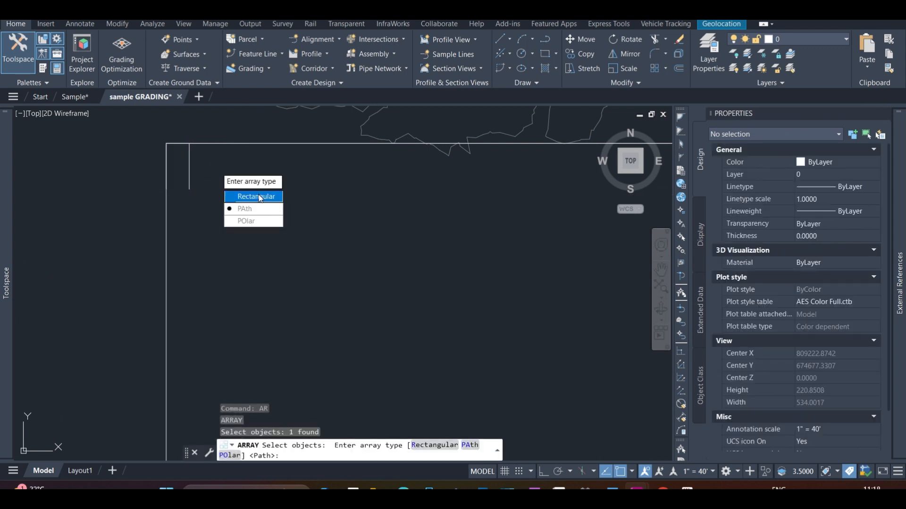
pyautogui.click(245, 209)
pyautogui.click(219, 144)
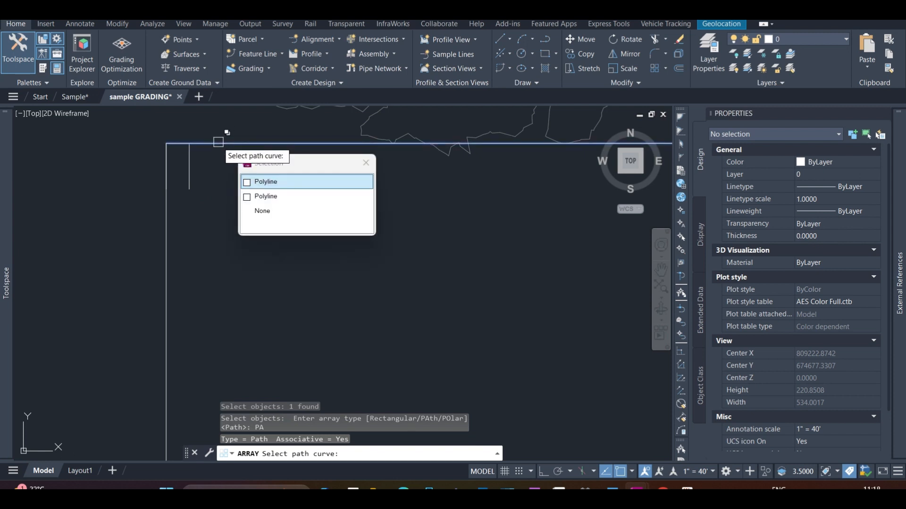
pyautogui.press('Return')
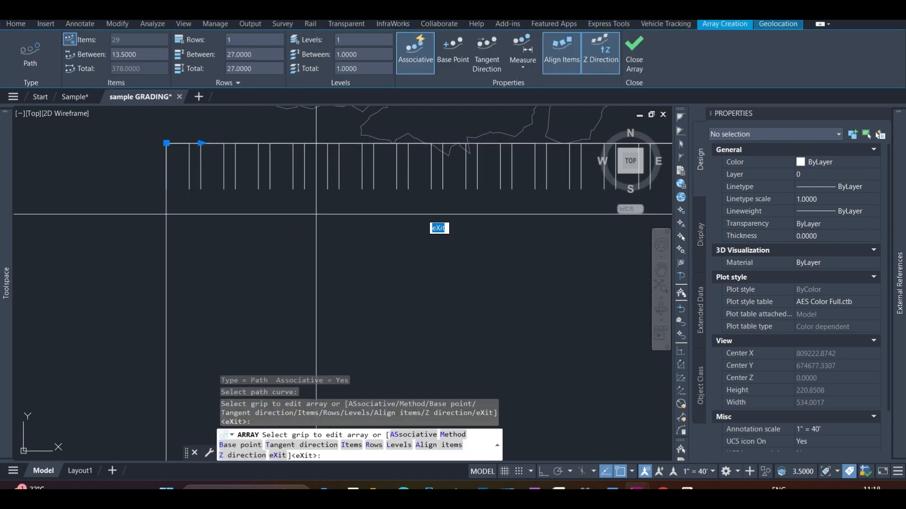
pyautogui.press('Escape')
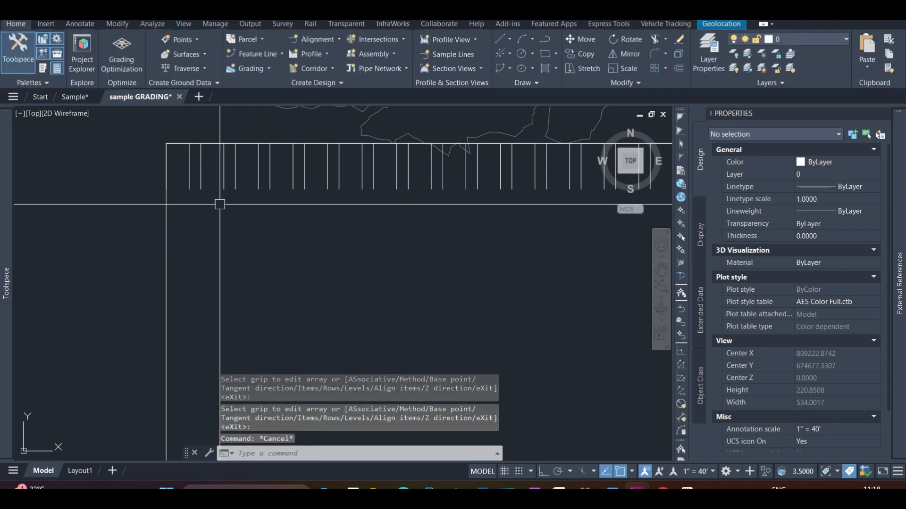
# Draw a horizontal polyline 9 long from the lower end of the first stall's right side as a spacing guide
pyautogui.write('pl')
pyautogui.press('Return')
pyautogui.scroll(6, 196, 189)
pyautogui.click(196, 180)
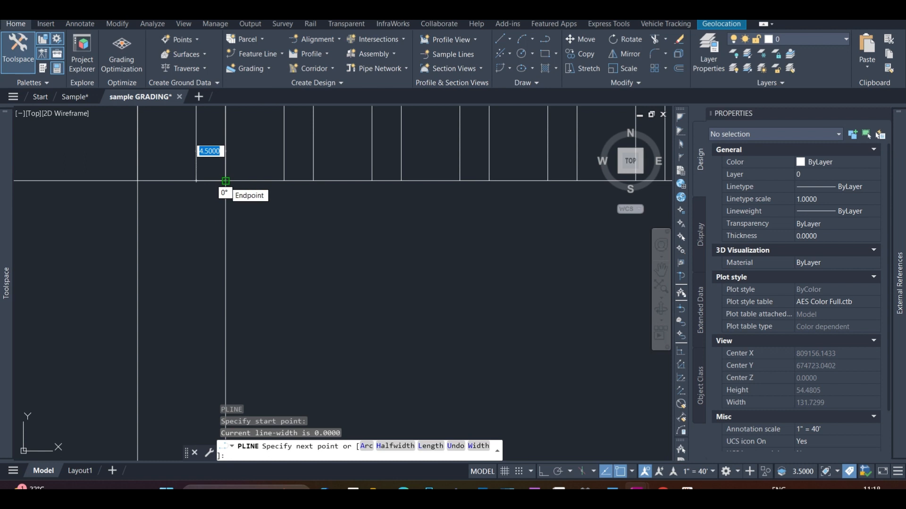
pyautogui.write('9')
pyautogui.press('Return')
pyautogui.press('Escape')
pyautogui.click(255, 180)
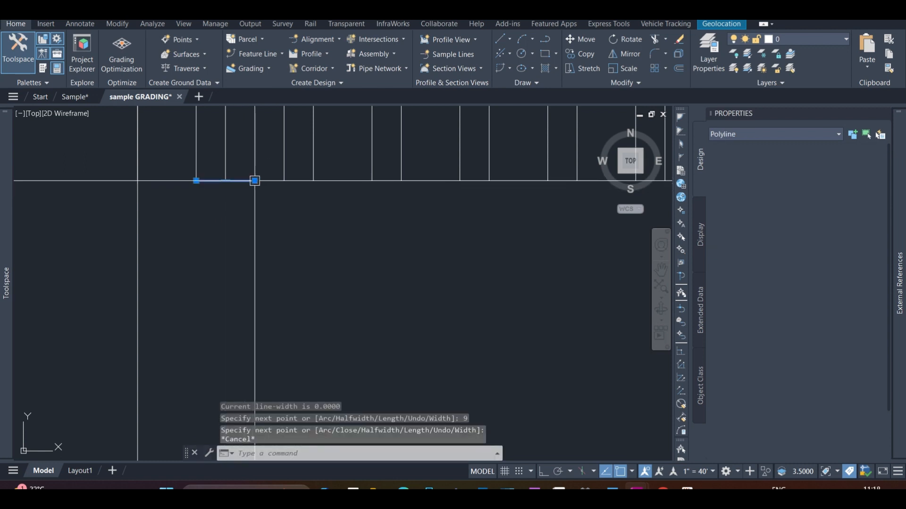
pyautogui.scroll(-3, 248, 226)
pyautogui.press('Escape')
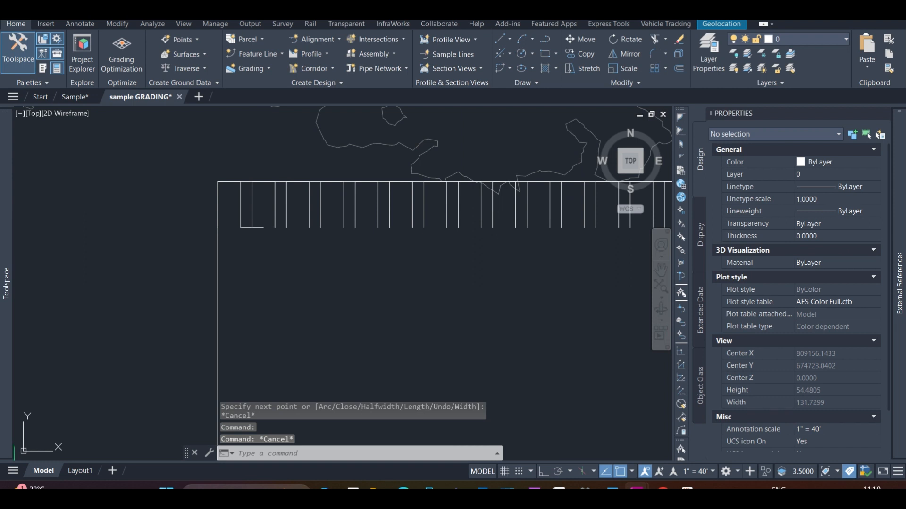
# Set the stall array's item spacing to 18 by aligning the second item with the end of the guide line
pyautogui.scroll(2, 254, 194)
pyautogui.click(251, 194)
pyautogui.scroll(4, 258, 240)
pyautogui.scroll(-4, 259, 240)
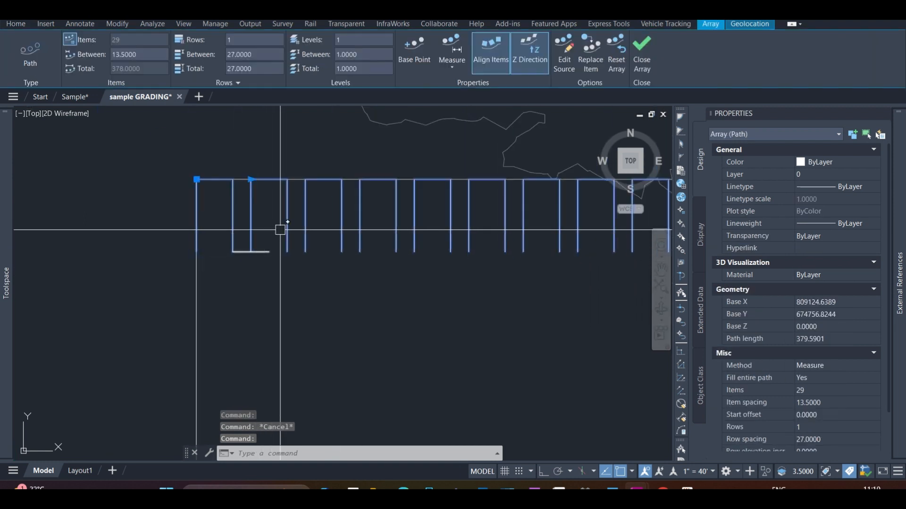
pyautogui.scroll(3, 257, 203)
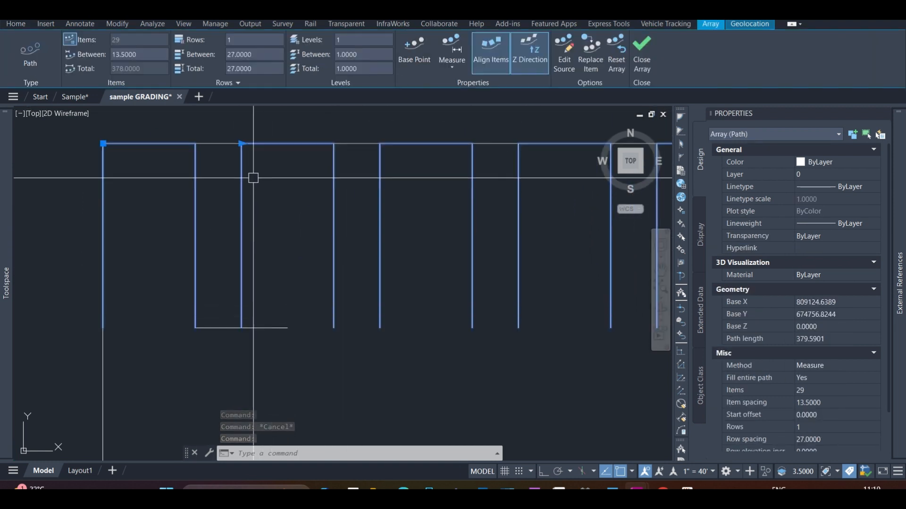
pyautogui.click(241, 143)
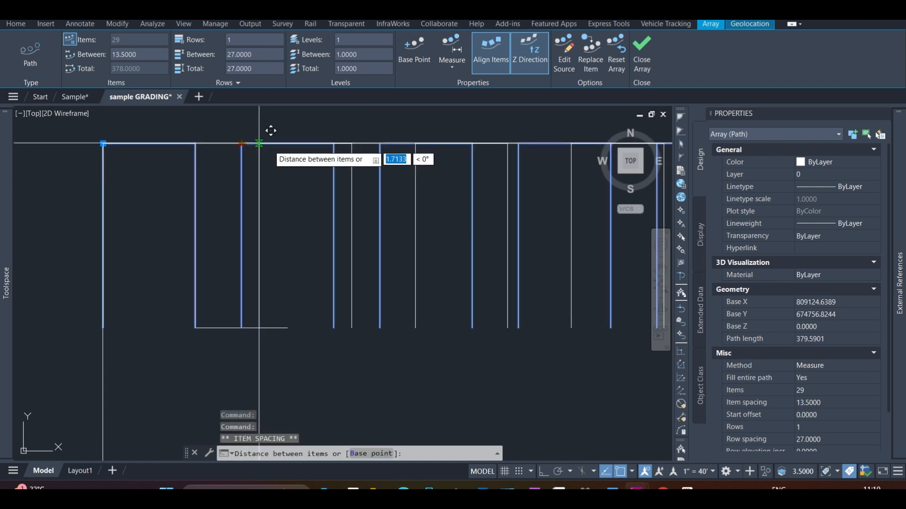
pyautogui.click(286, 144)
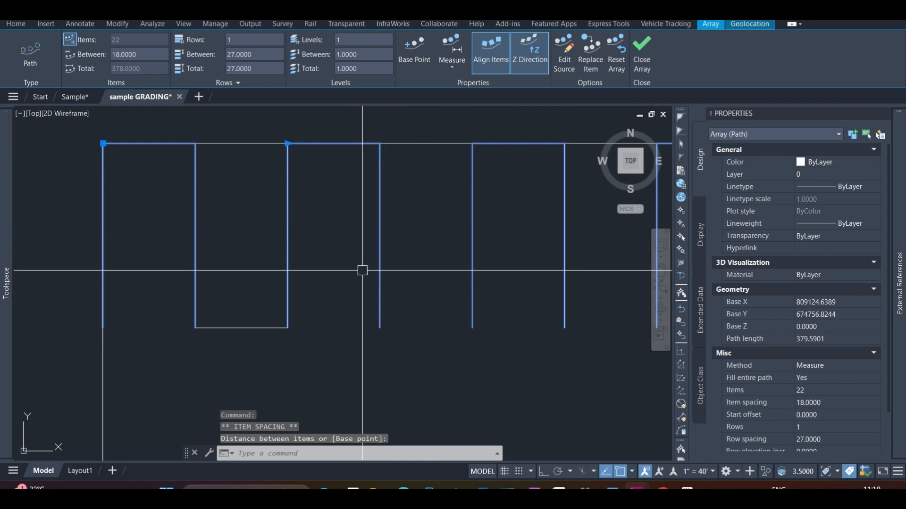
pyautogui.press('Escape')
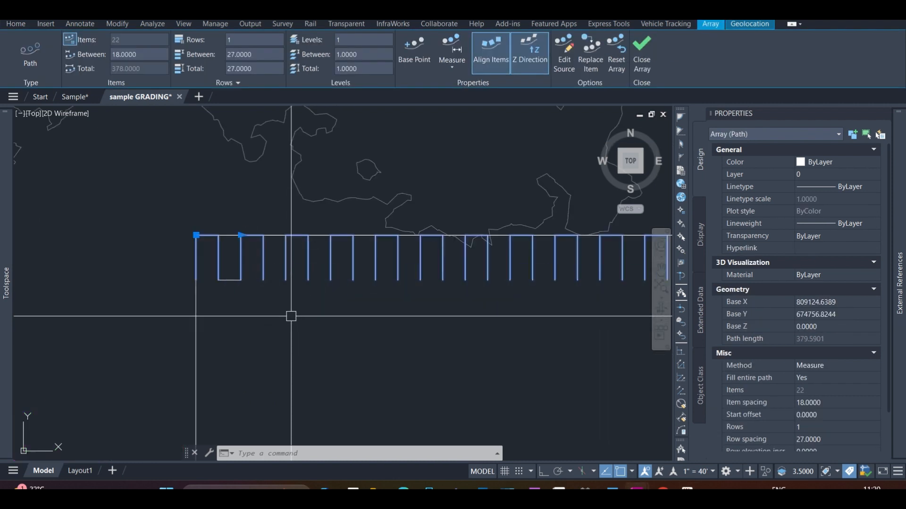
# Explode the stall array into separate polylines
pyautogui.write('X')
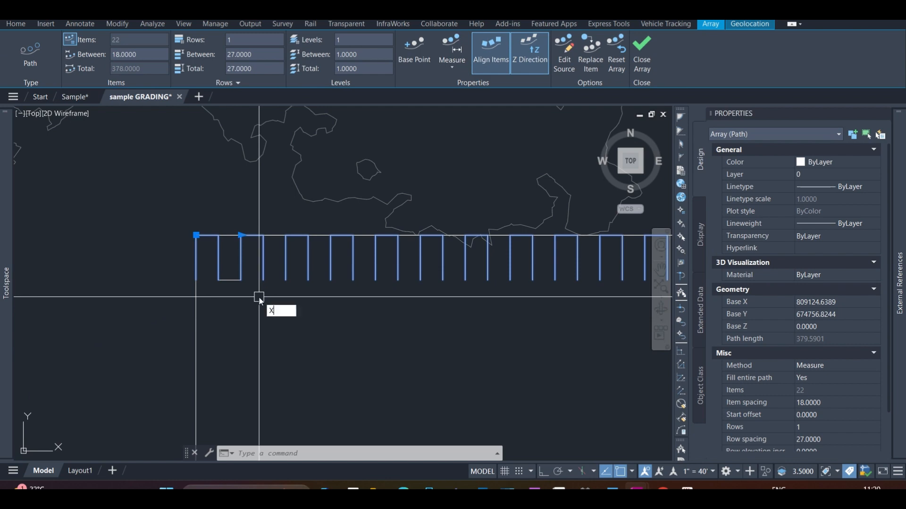
pyautogui.press('Return')
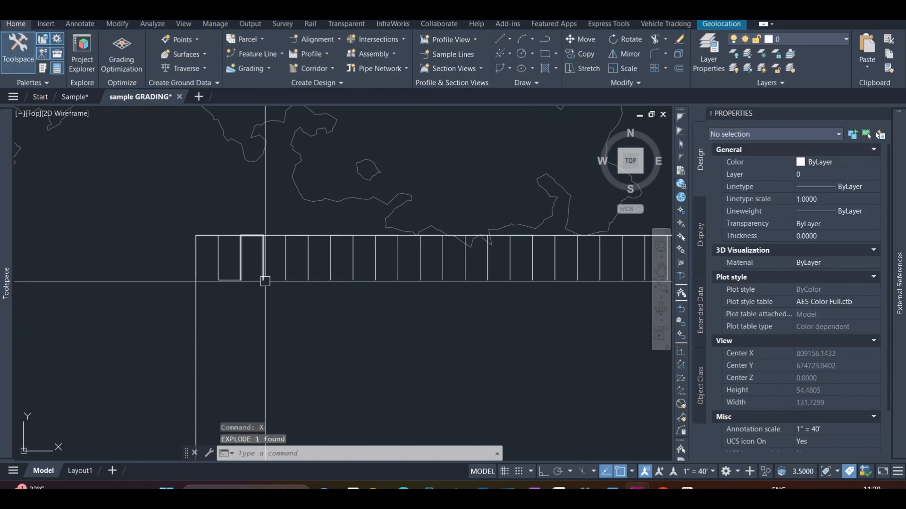
pyautogui.click(263, 281)
pyautogui.moveTo(263, 280)
pyautogui.press('Escape')
pyautogui.scroll(-8, 257, 269)
pyautogui.scroll(5, 382, 243)
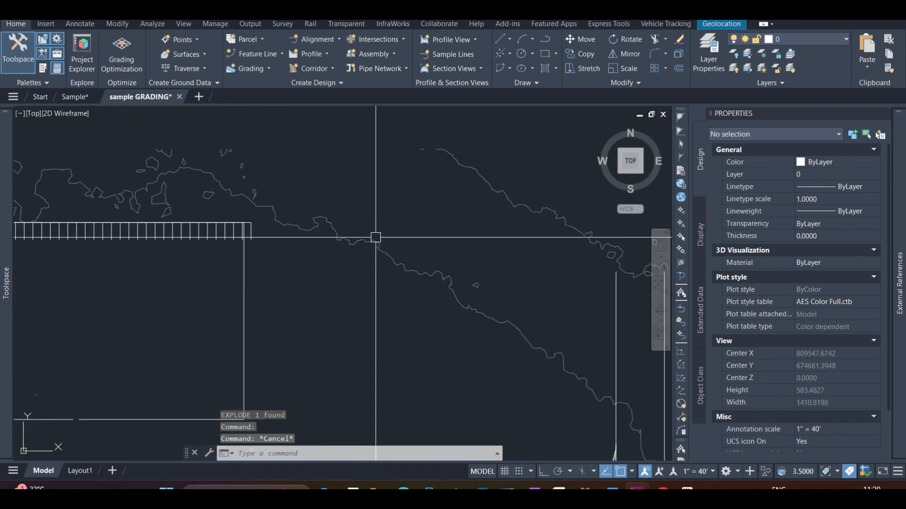
# Delete the last stall of the row, which extends past the parking boundary's right edge
pyautogui.scroll(5, 276, 226)
pyautogui.click(172, 256)
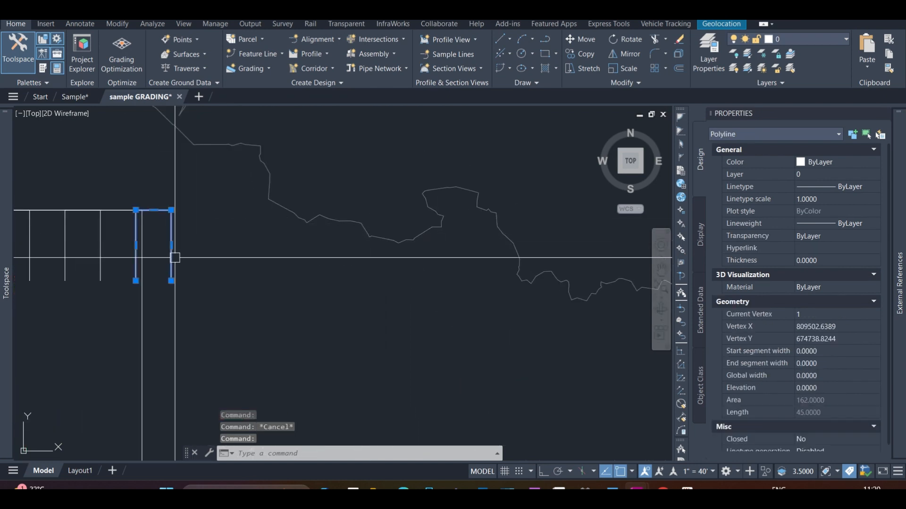
pyautogui.scroll(-4, 219, 257)
pyautogui.press('Delete')
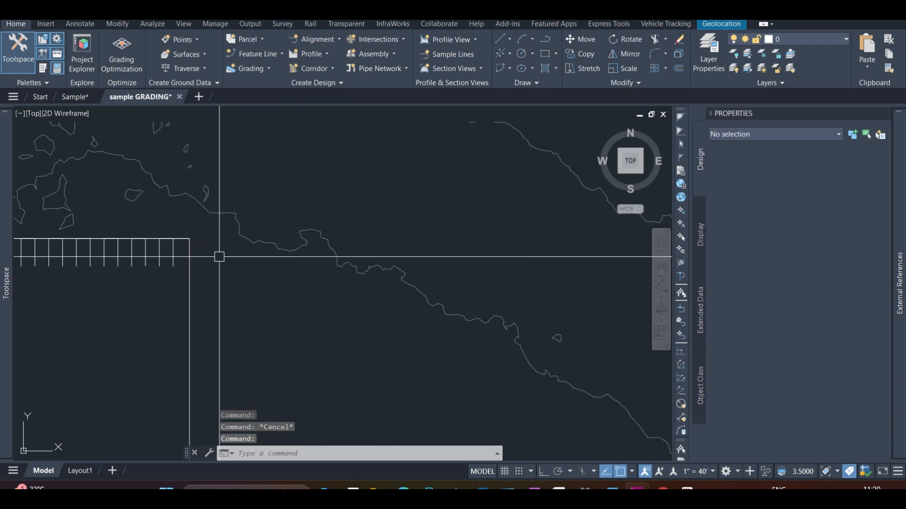
# Draw a polyline across the open lower end of the tenth stall from the left to close it
pyautogui.scroll(-4, 307, 219)
pyautogui.scroll(3, 268, 246)
pyautogui.scroll(2, 267, 246)
pyautogui.scroll(-4, 273, 241)
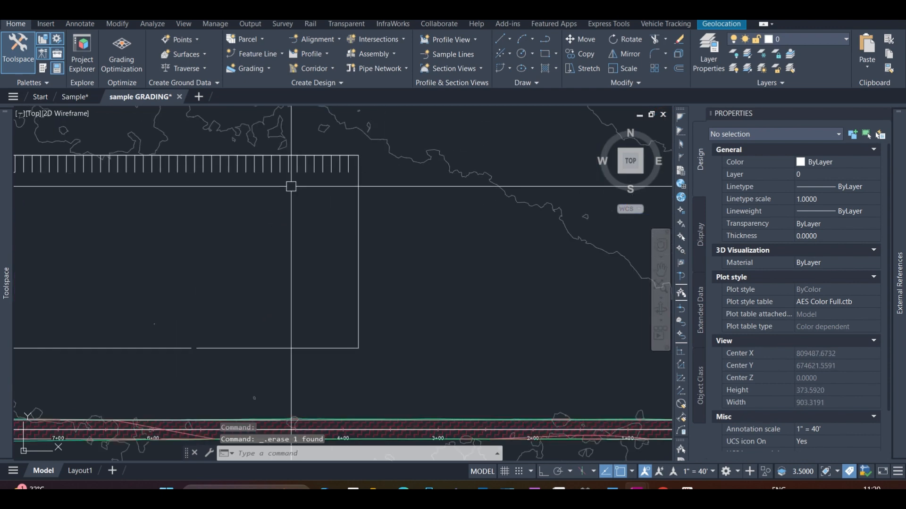
pyautogui.scroll(6, 293, 186)
pyautogui.scroll(2, 186, 174)
pyautogui.scroll(-4, 368, 217)
pyautogui.scroll(4, 227, 219)
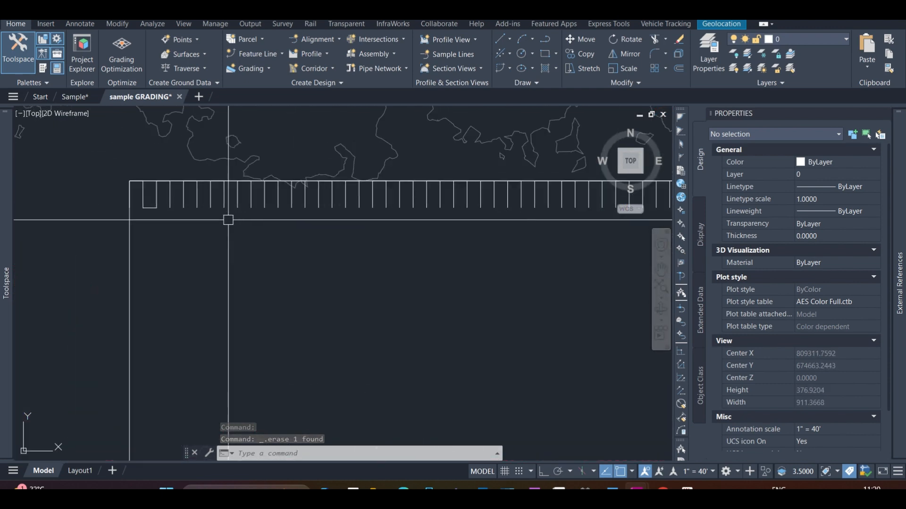
pyautogui.write('pl')
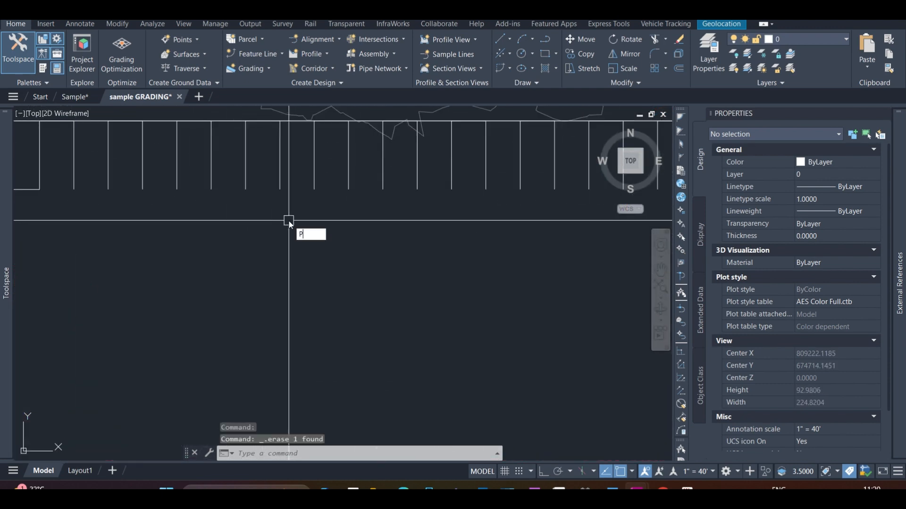
pyautogui.press('Return')
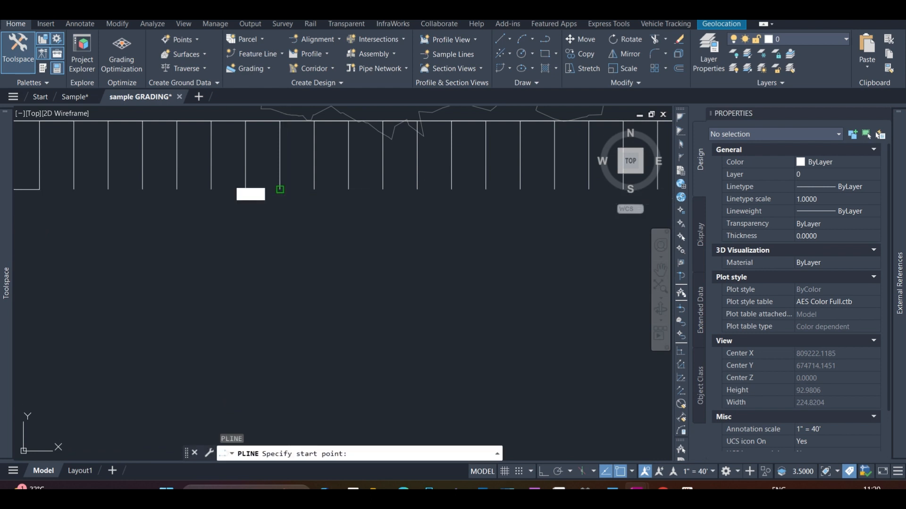
pyautogui.click(280, 189)
pyautogui.click(314, 190)
pyautogui.press('Return')
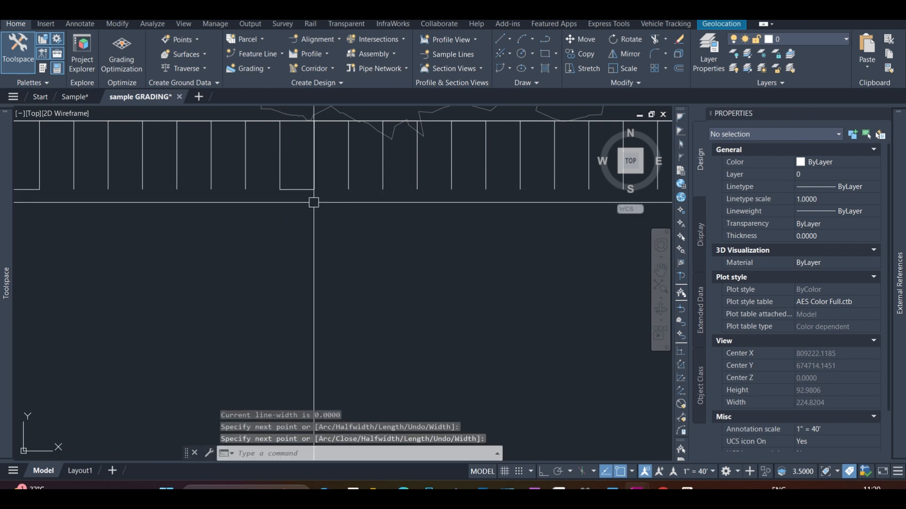
# Fillet both lower corners of the newly closed stall with a radius of 5 to form a rounded island
pyautogui.write('f')
pyautogui.press('Return')
pyautogui.write('r')
pyautogui.press('Return')
pyautogui.scroll(2, 302, 218)
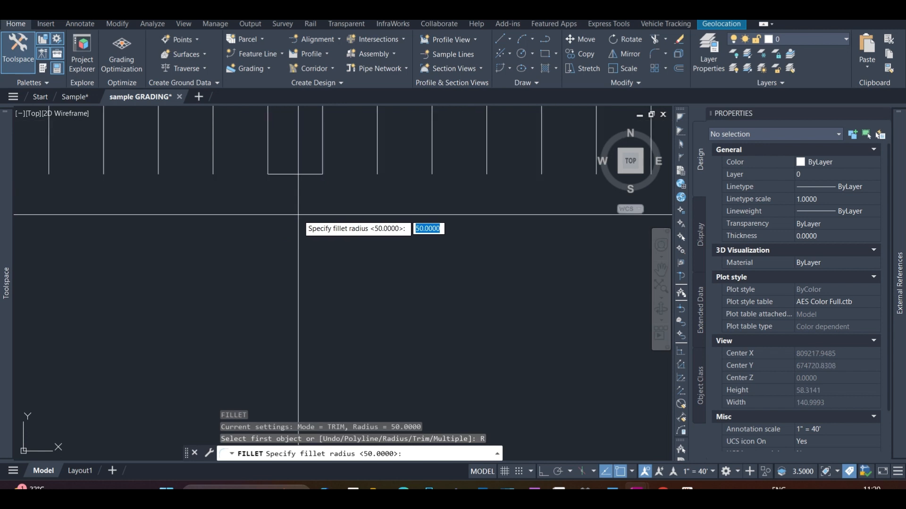
pyautogui.write('5')
pyautogui.press('Return')
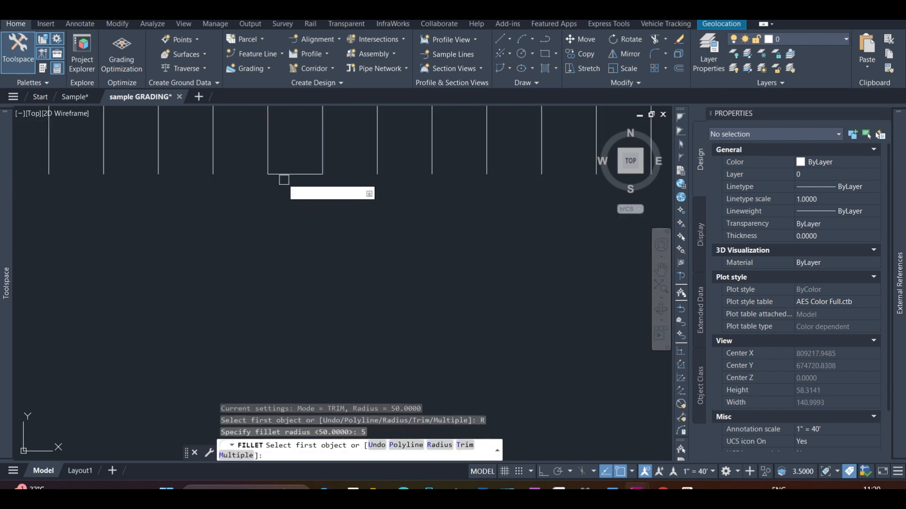
pyautogui.click(268, 163)
pyautogui.click(283, 174)
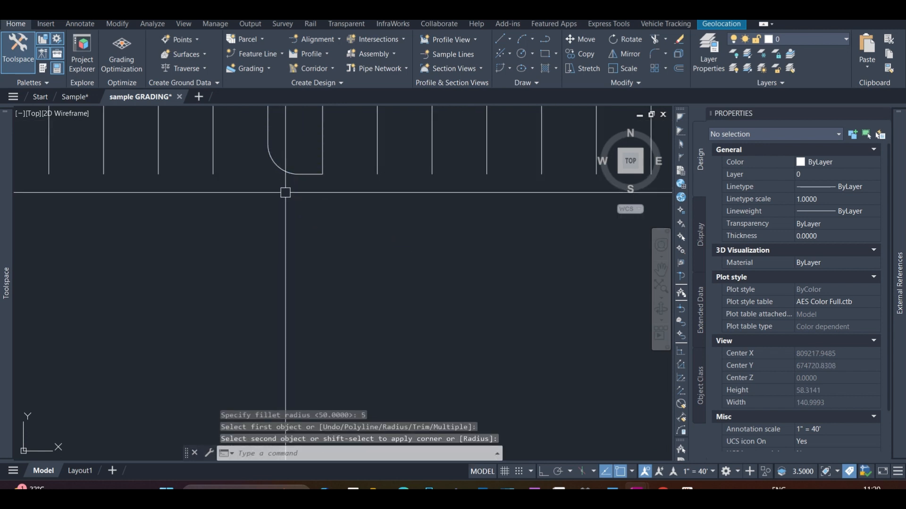
pyautogui.press('Return')
pyautogui.click(306, 178)
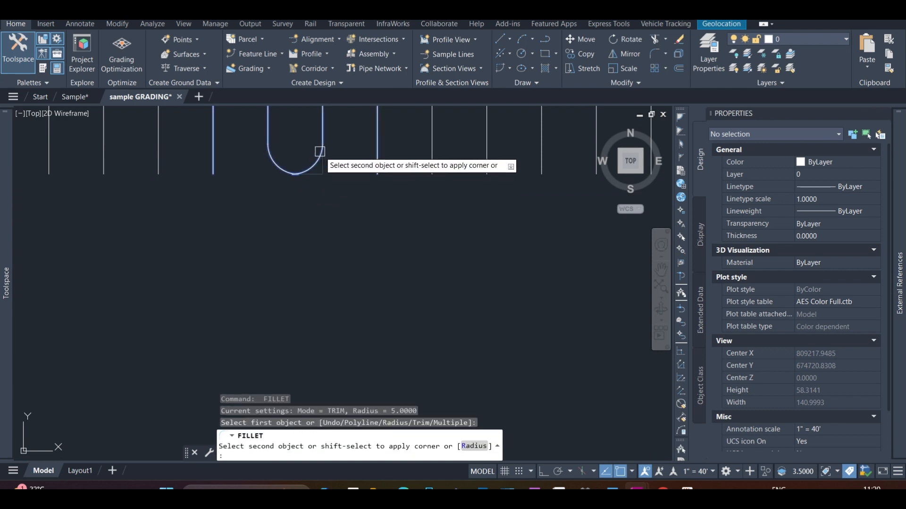
pyautogui.click(323, 163)
# Review the stall row, the rounded island and the gap in the lower parking boundary beside the road
pyautogui.scroll(-3, 313, 206)
pyautogui.scroll(2, 331, 200)
pyautogui.scroll(-2, 301, 208)
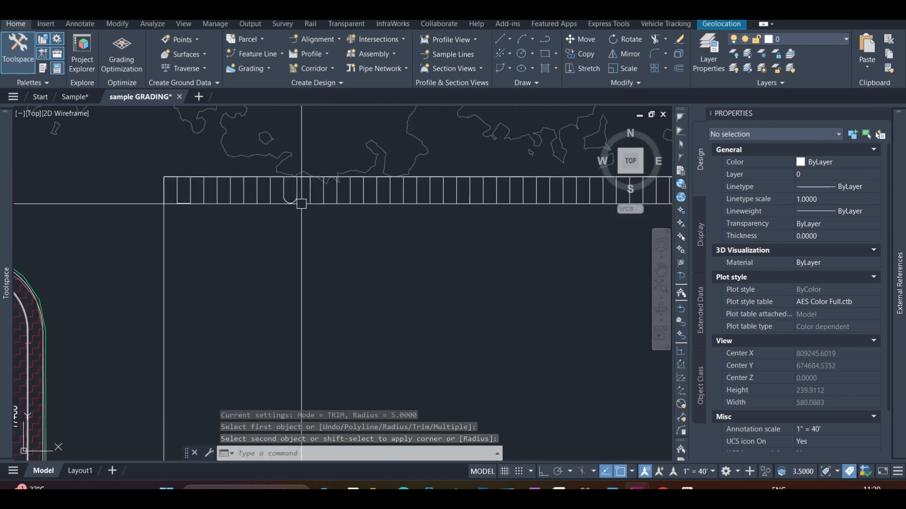
pyautogui.scroll(-3, 312, 226)
pyautogui.scroll(2, 311, 248)
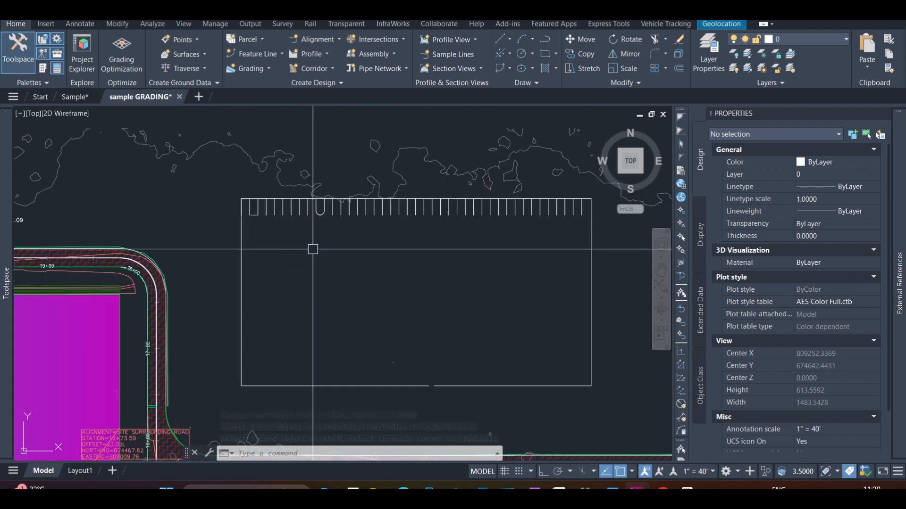
pyautogui.scroll(-2, 359, 196)
pyautogui.scroll(2, 410, 330)
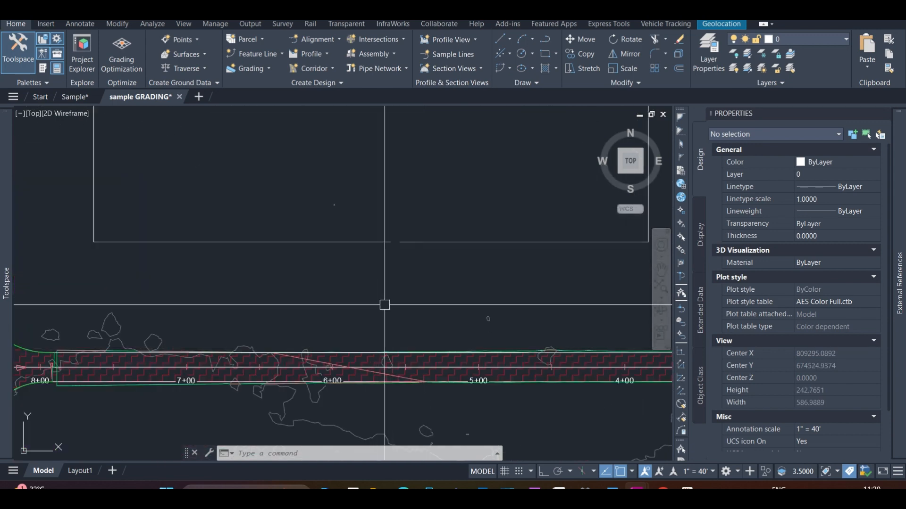
pyautogui.scroll(-2, 387, 304)
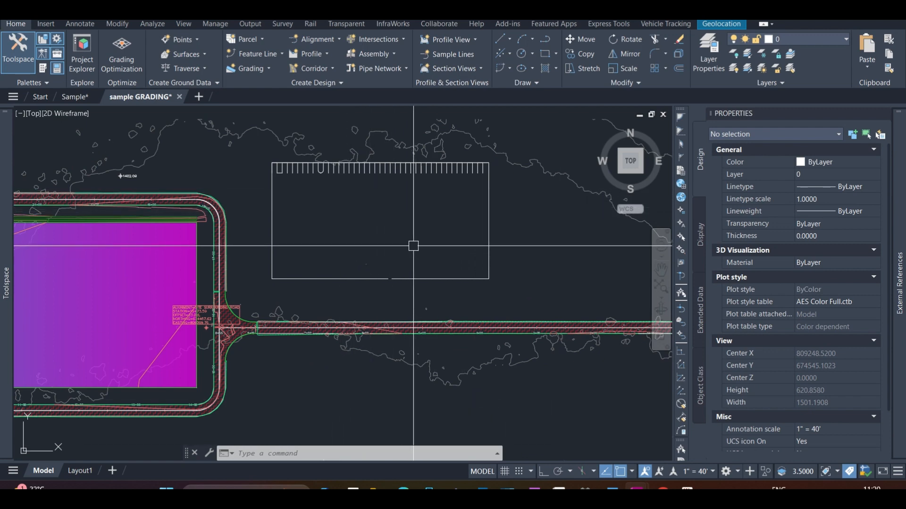
# Switch to the parking notes in Word, highlight the "Purpose (Vehicle)" bullet and return to the Civil 3D drawing
pyautogui.moveTo(584, 489)
pyautogui.click(612, 489)
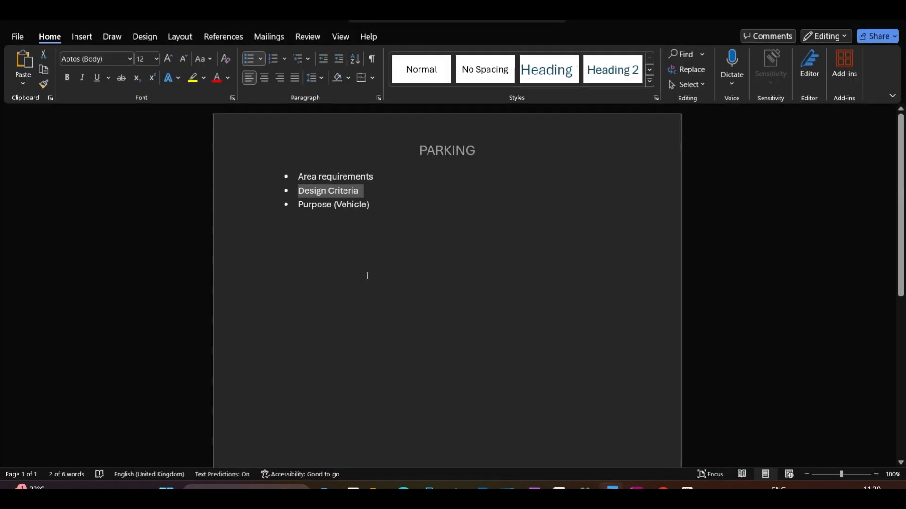
pyautogui.moveTo(374, 206); pyautogui.dragTo(312, 207)
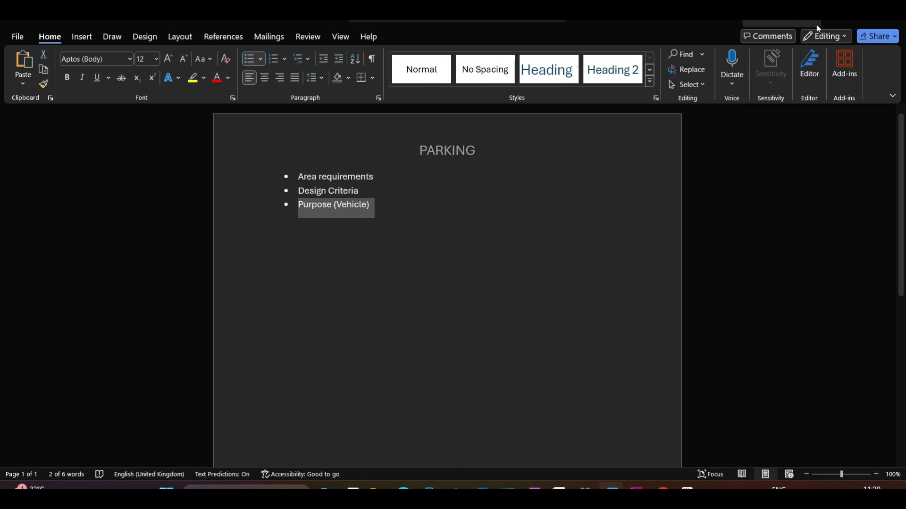
pyautogui.click(835, 21)
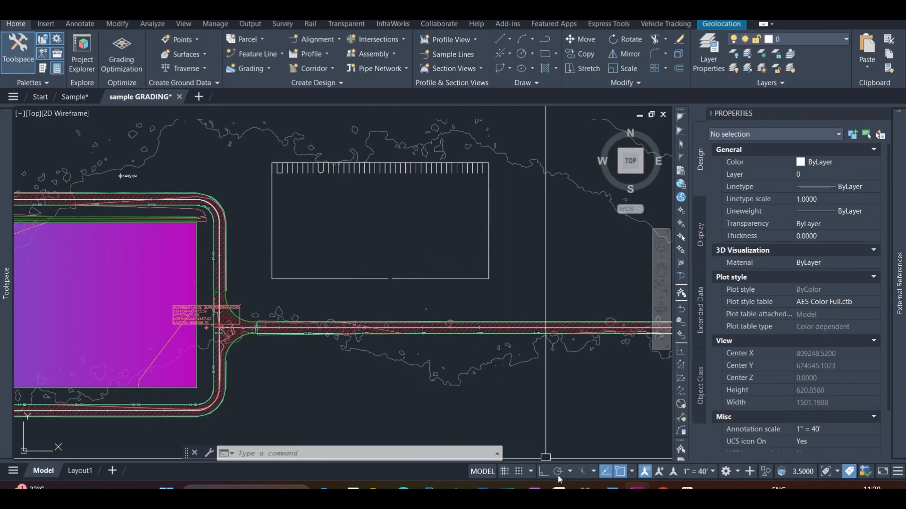
# Examine the stalls and the rounded island near the left end of the upper row
pyautogui.scroll(6, 374, 260)
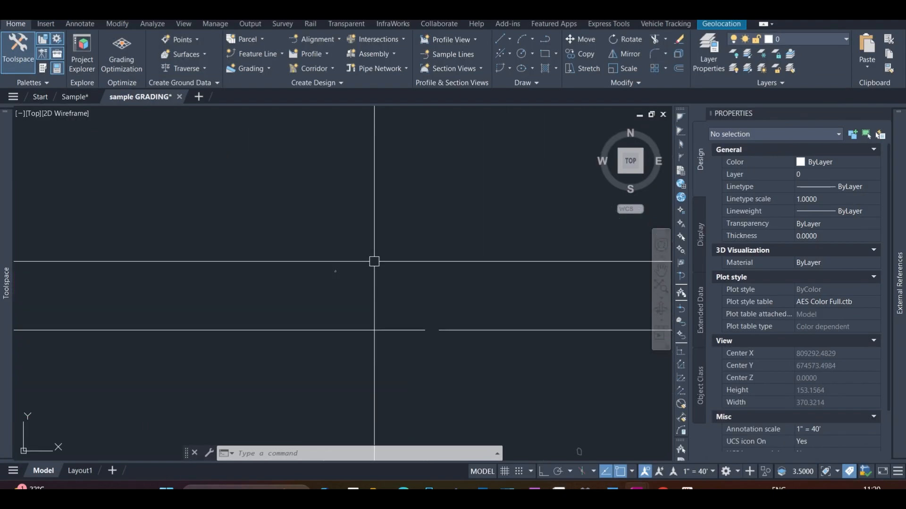
pyautogui.scroll(4, 375, 144)
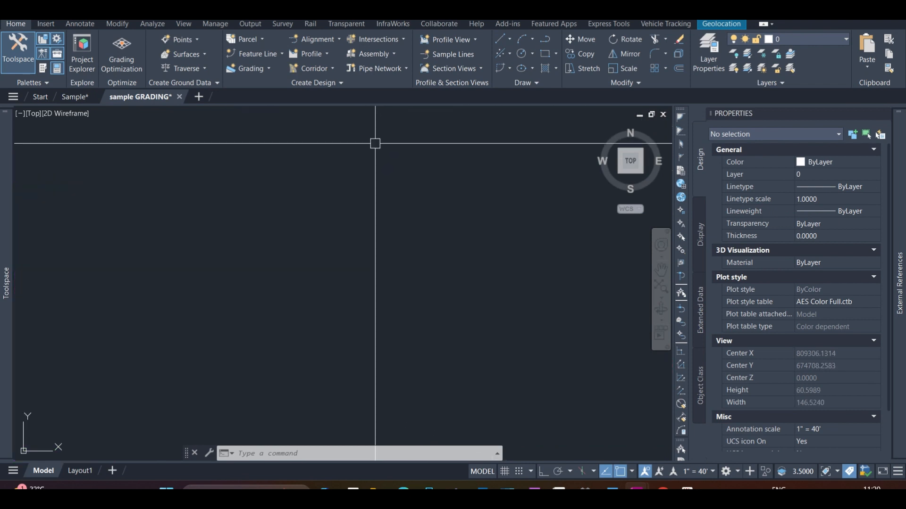
pyautogui.scroll(-7, 192, 211)
pyautogui.scroll(5, 152, 224)
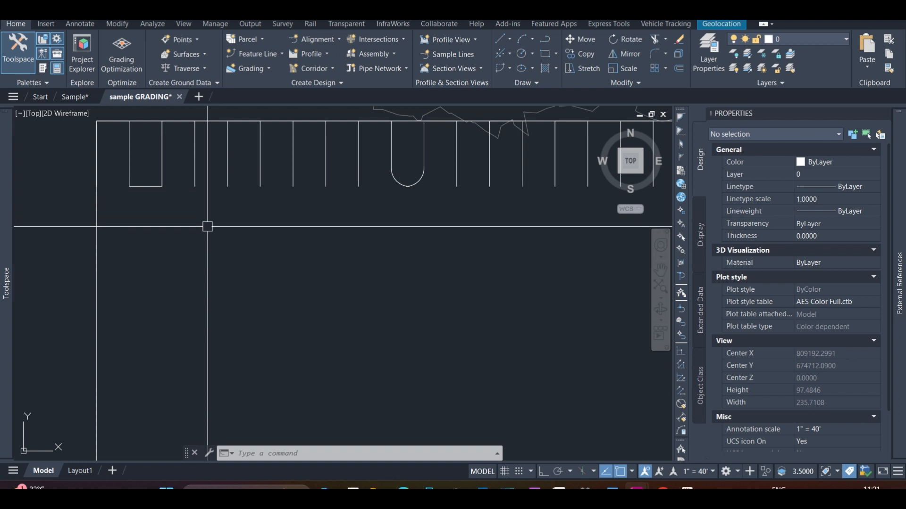
pyautogui.moveTo(208, 226)
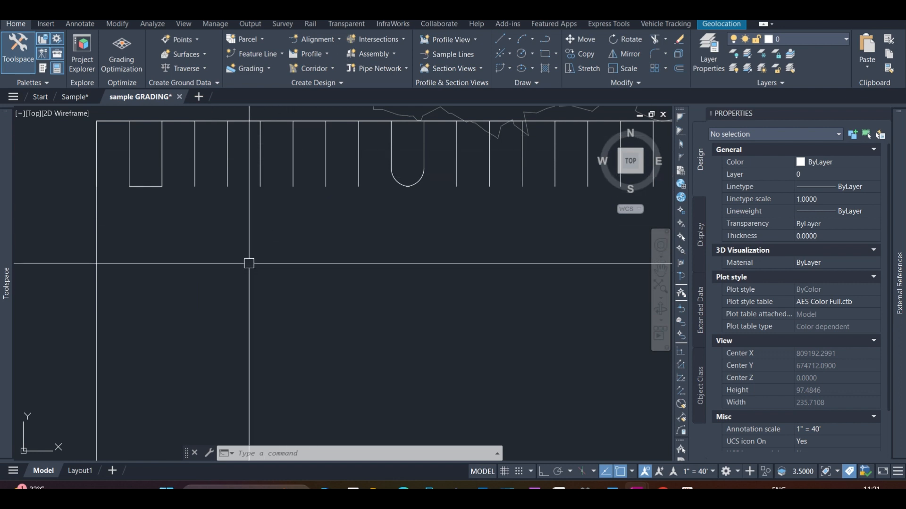
pyautogui.moveTo(265, 212)
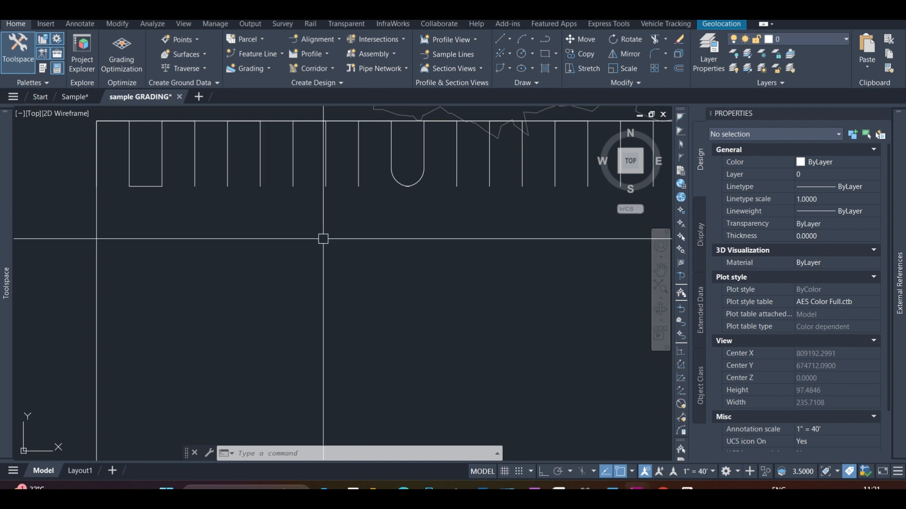
pyautogui.scroll(-6, 297, 239)
pyautogui.scroll(3, 550, 253)
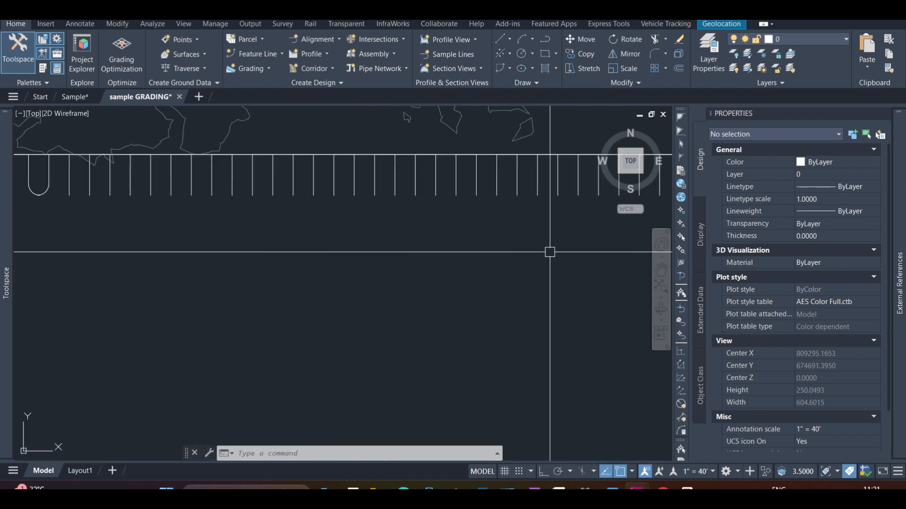
# Mirror the whole upper stall row about a horizontal line through the stalls' lower ends, keeping the source objects
pyautogui.scroll(-3, 495, 253)
pyautogui.scroll(4, 559, 239)
pyautogui.scroll(-4, 580, 214)
pyautogui.click(547, 208)
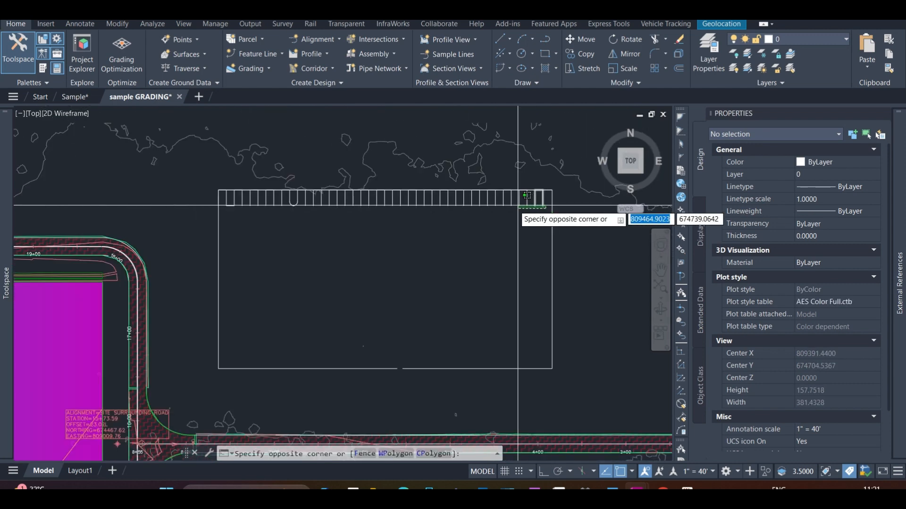
pyautogui.click(225, 204)
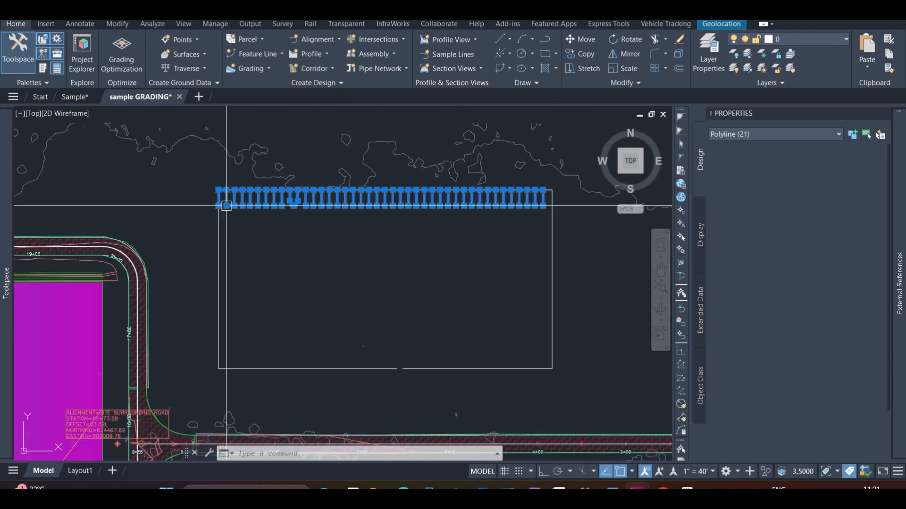
pyautogui.scroll(2, 241, 229)
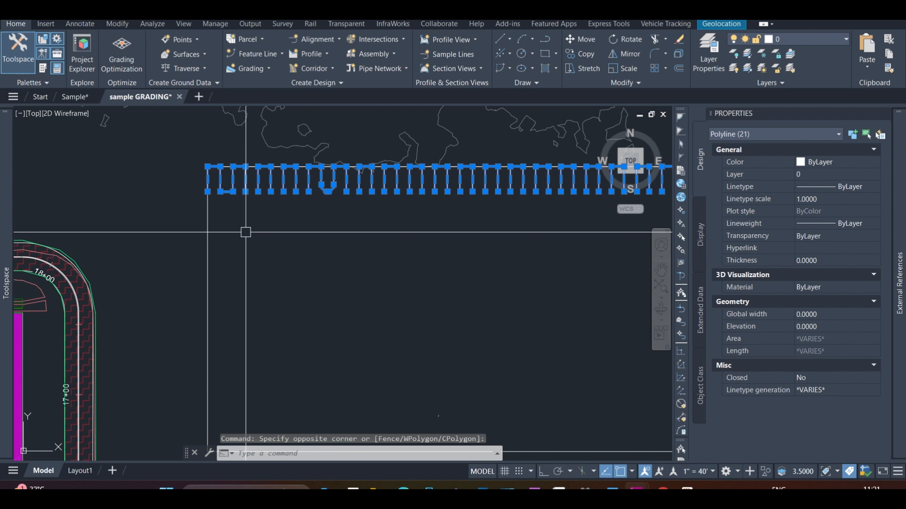
pyautogui.write('I')
pyautogui.press('Return')
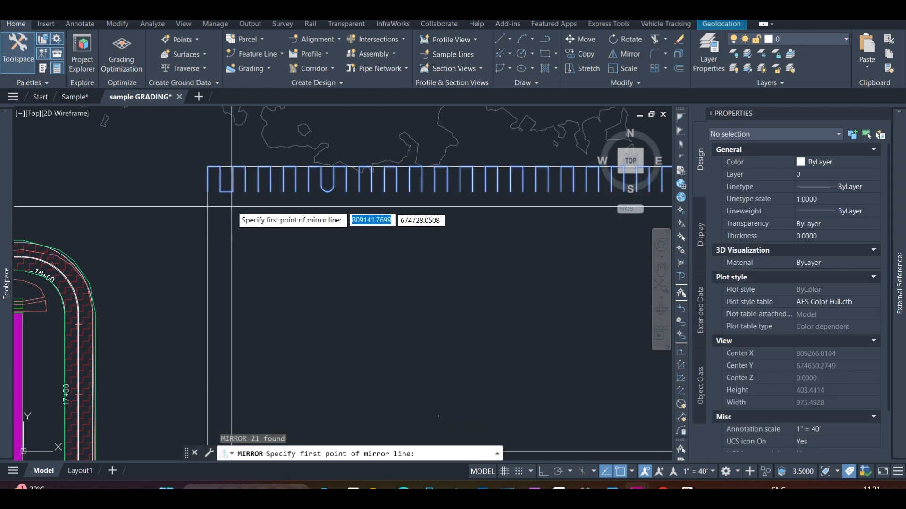
pyautogui.click(220, 192)
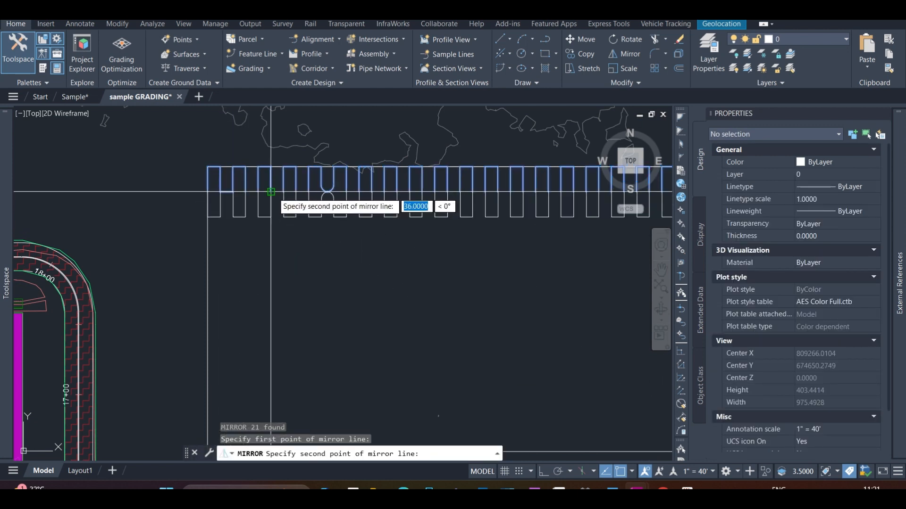
pyautogui.click(270, 192)
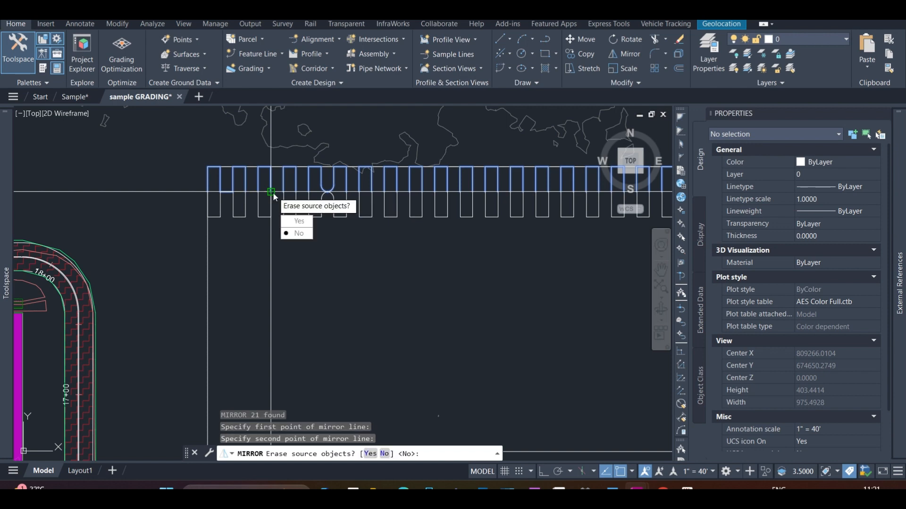
pyautogui.click(299, 233)
# Move the mirrored stall row 24 straight down to leave a drive aisle between the two rows
pyautogui.scroll(-5, 263, 196)
pyautogui.scroll(4, 384, 210)
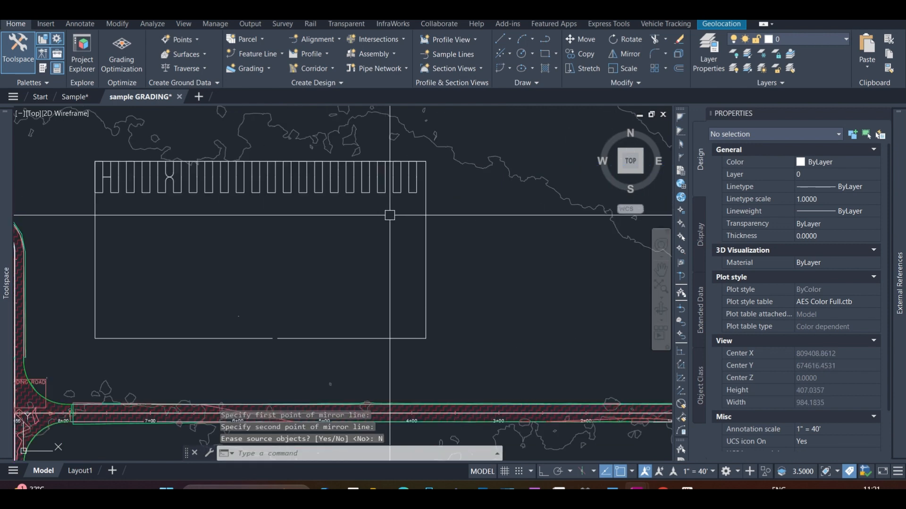
pyautogui.click(419, 194)
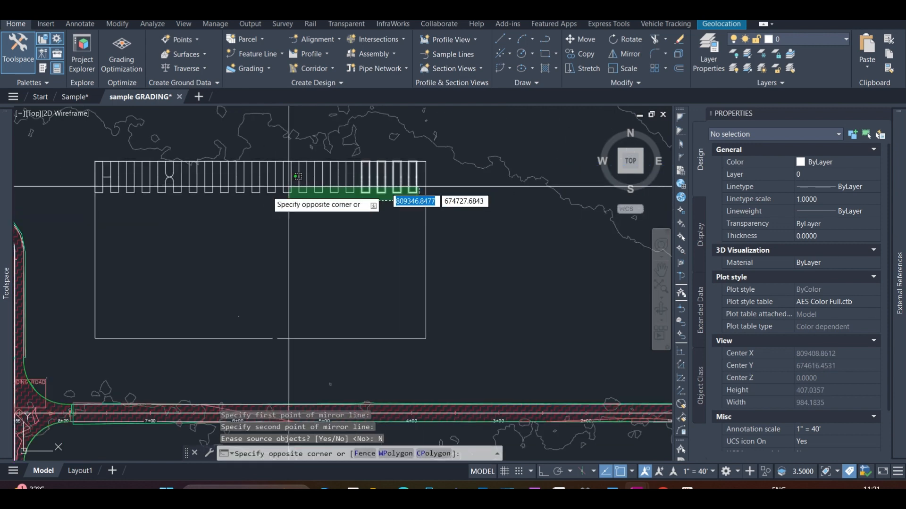
pyautogui.click(101, 189)
pyautogui.write('m')
pyautogui.press('Return')
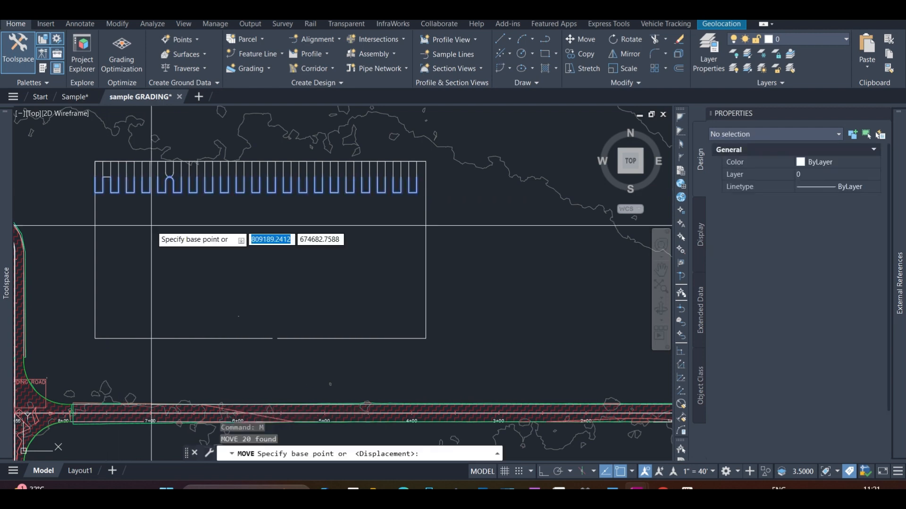
pyautogui.scroll(5, 151, 226)
pyautogui.click(140, 127)
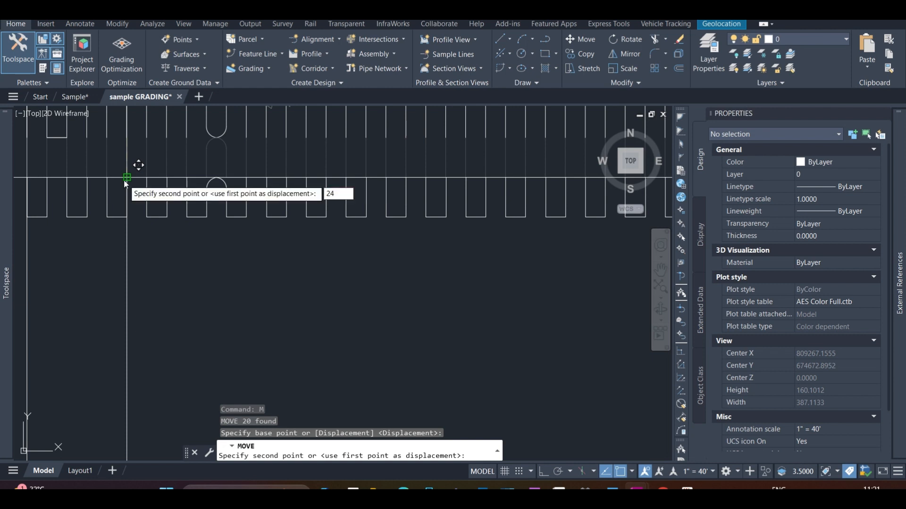
pyautogui.press('Return')
pyautogui.scroll(-2, 166, 165)
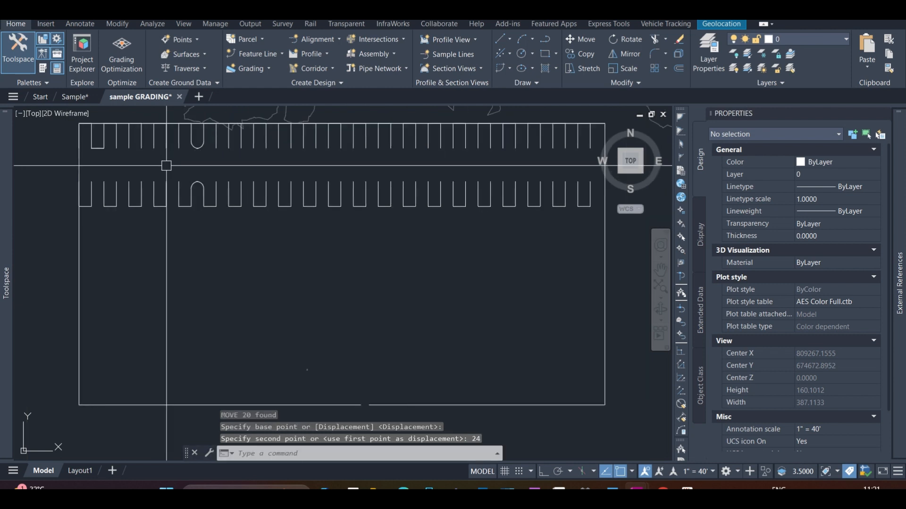
# Mirror the lower stall row, leaving out the stalls at its right end, about its closed bottom edge while keeping the source objects
pyautogui.scroll(2, 183, 203)
pyautogui.scroll(-2, 213, 188)
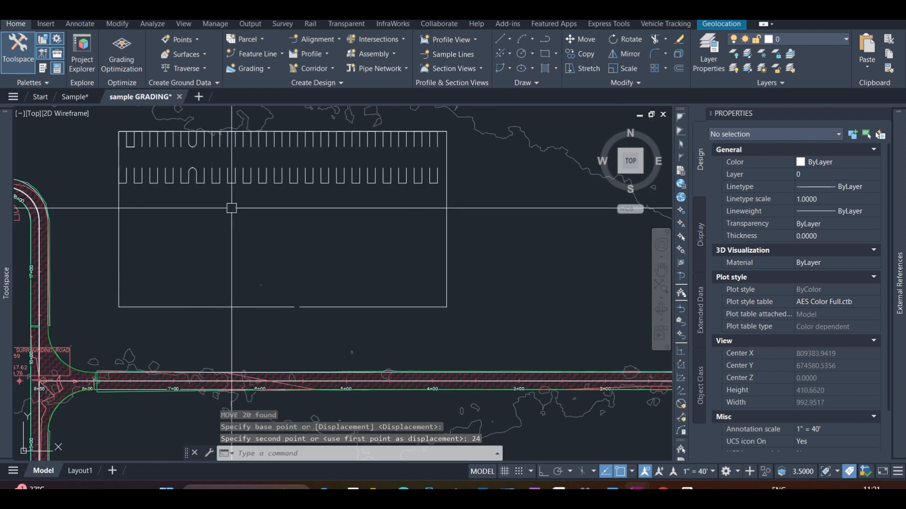
pyautogui.scroll(2, 439, 183)
pyautogui.click(460, 200)
pyautogui.scroll(-2, 460, 201)
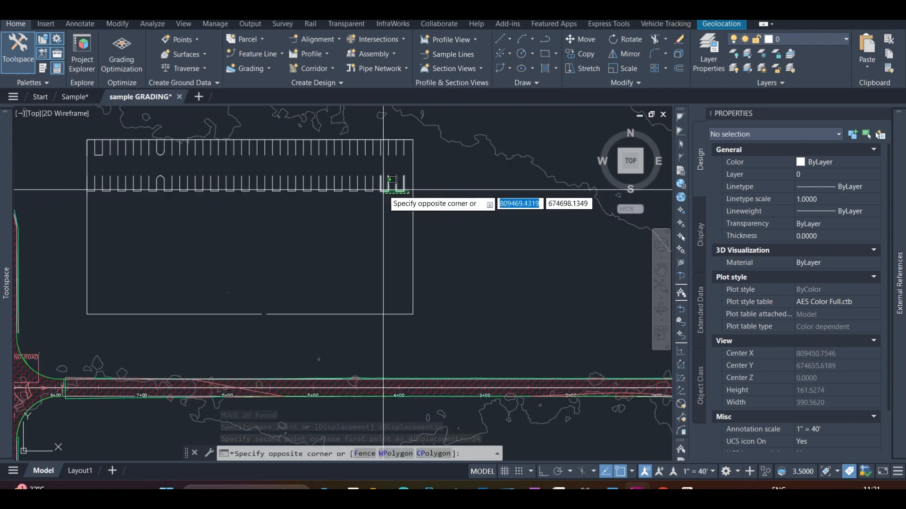
pyautogui.scroll(1, 93, 187)
pyautogui.click(93, 187)
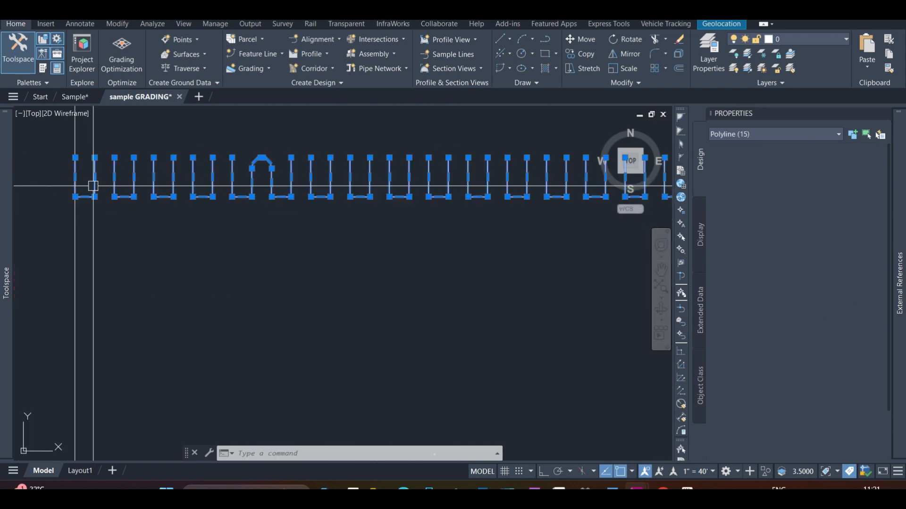
pyautogui.write('mi')
pyautogui.press('Return')
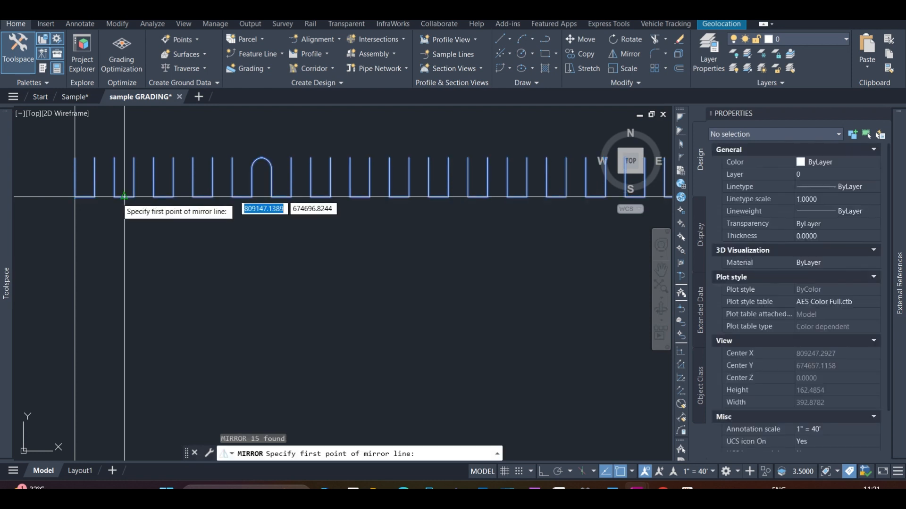
pyautogui.click(94, 196)
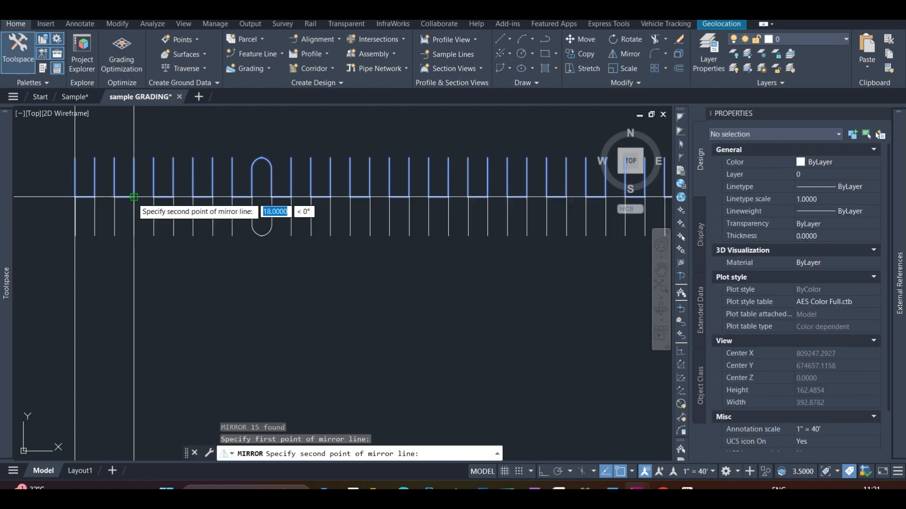
pyautogui.click(134, 197)
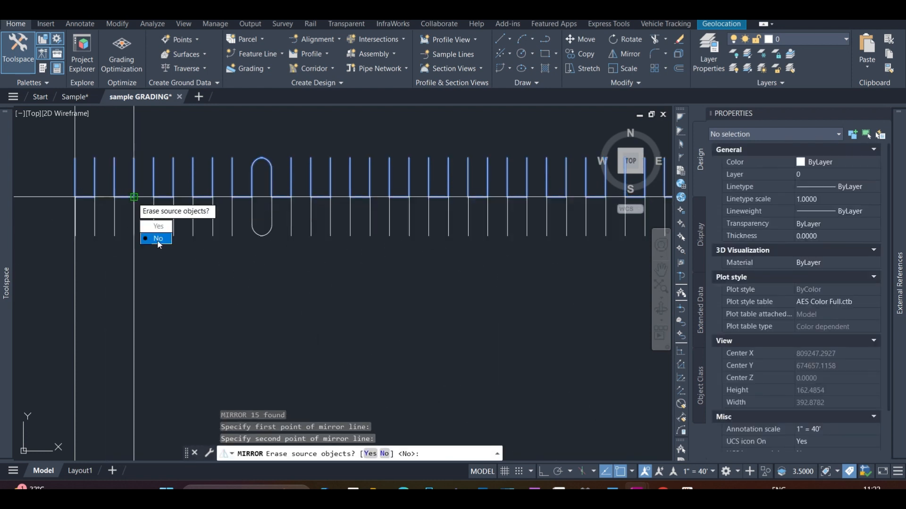
pyautogui.click(158, 239)
# Delete the leftmost upper and lower stalls of the back-to-back row
pyautogui.scroll(-3, 151, 204)
pyautogui.scroll(5, 151, 204)
pyautogui.click(152, 203)
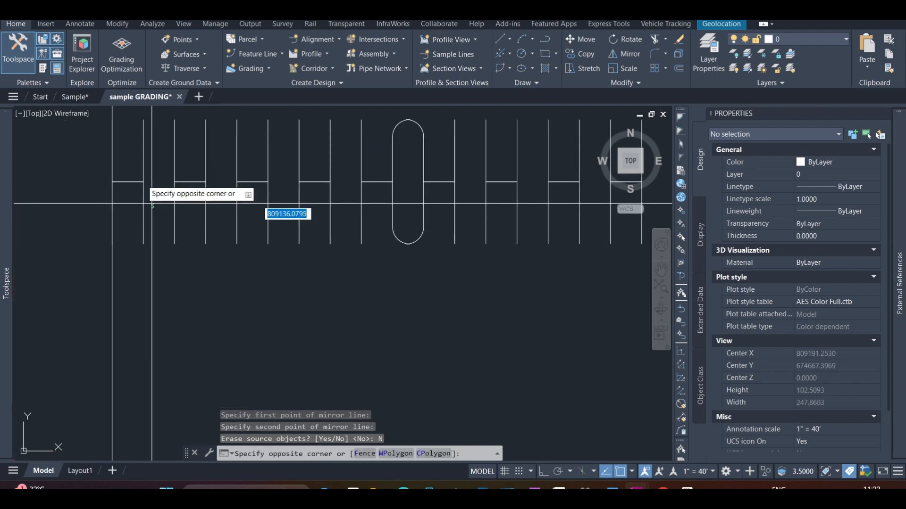
pyautogui.click(132, 158)
pyautogui.press('Delete')
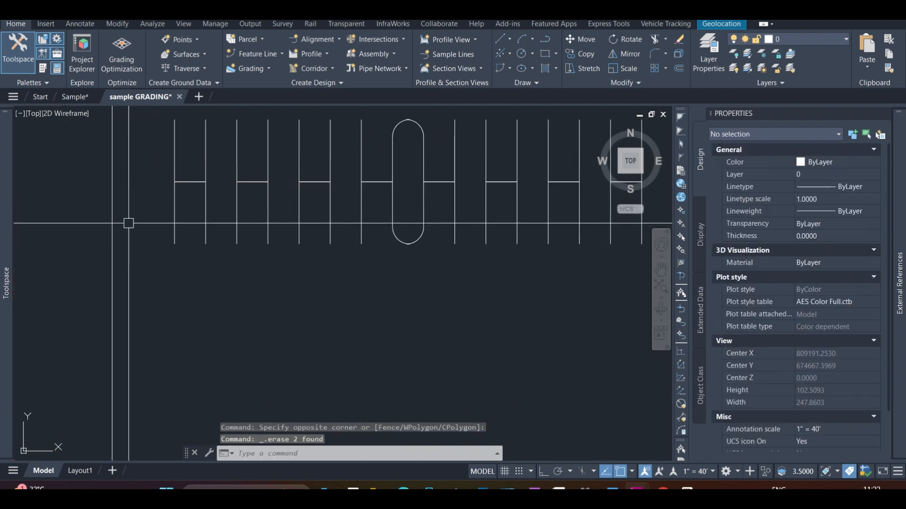
# Delete the rightmost stall of the lower row beside the parking lot's right boundary
pyautogui.scroll(-4, 132, 208)
pyautogui.scroll(2, 151, 189)
pyautogui.scroll(-6, 178, 178)
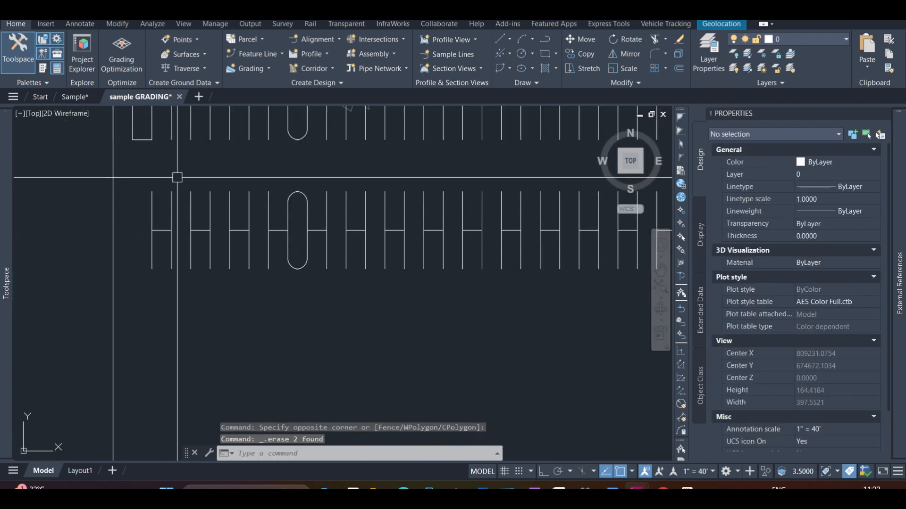
pyautogui.scroll(3, 330, 229)
pyautogui.scroll(2, 330, 229)
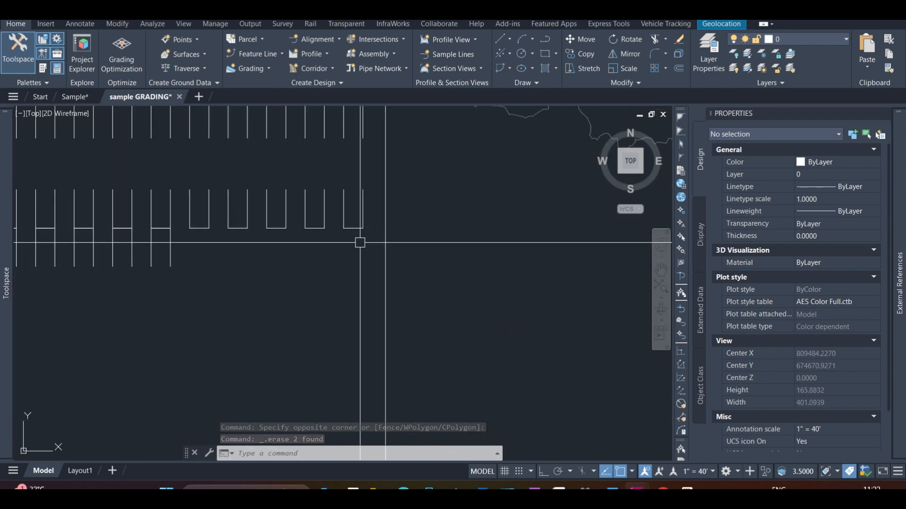
pyautogui.click(364, 225)
pyautogui.click(338, 194)
pyautogui.press('Delete')
# Mirror the four single-sided stalls at the lower row's right end about their closed bottom edge, keeping the source objects
pyautogui.click(359, 233)
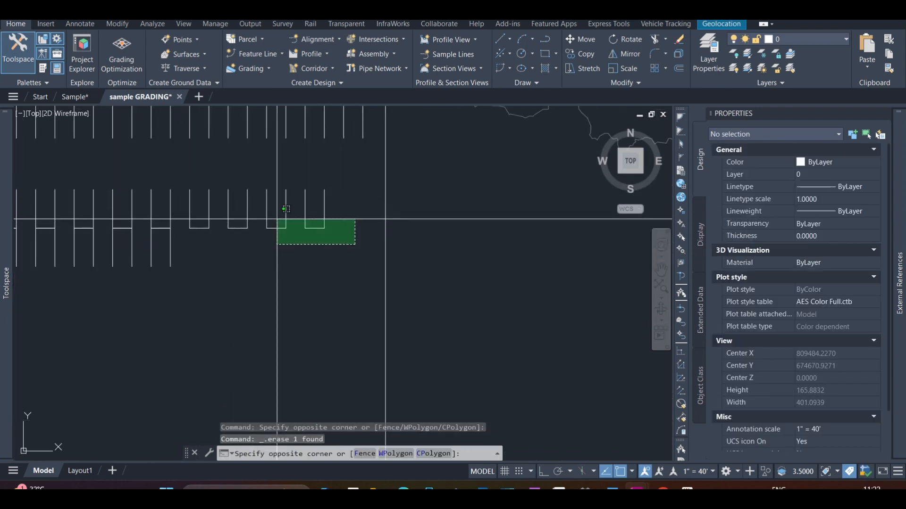
pyautogui.click(198, 217)
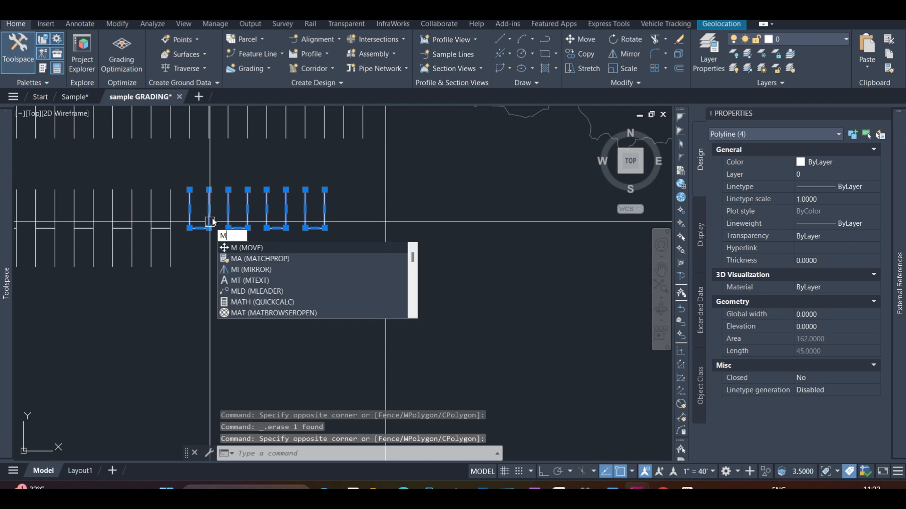
pyautogui.write('MI')
pyautogui.press('Return')
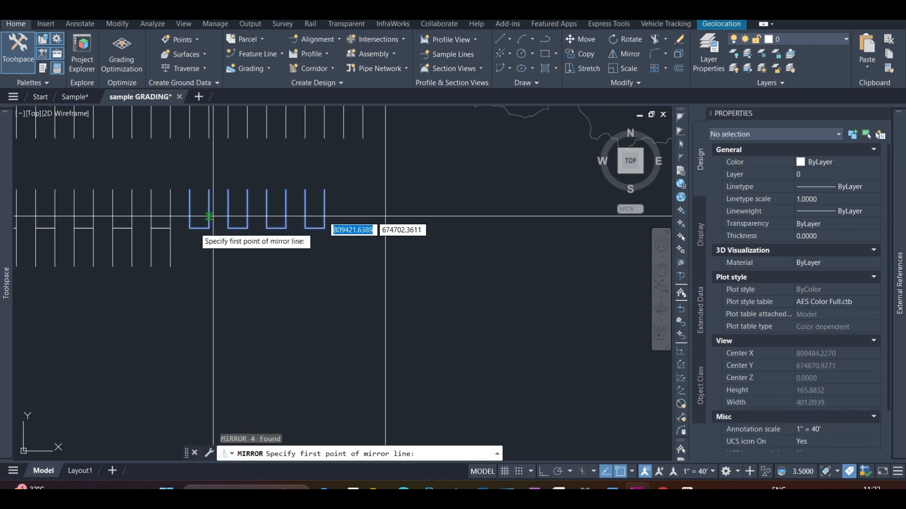
pyautogui.click(189, 228)
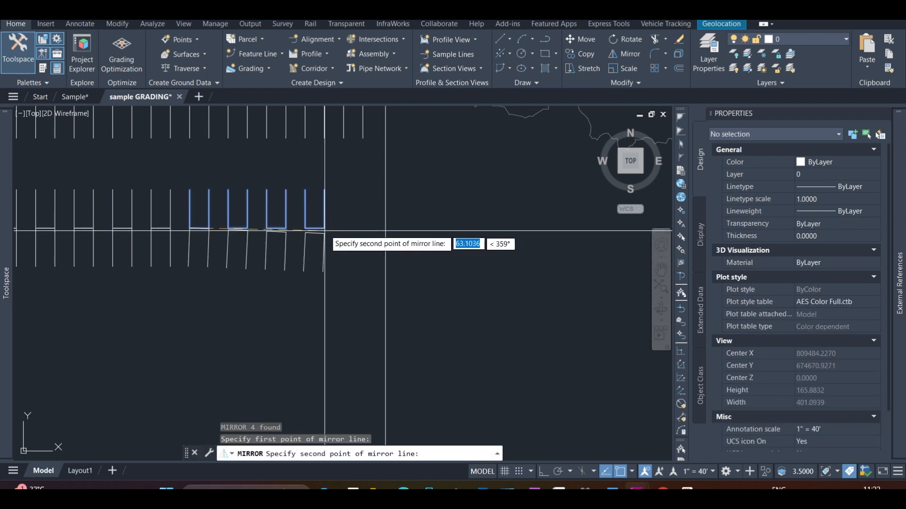
pyautogui.click(325, 229)
pyautogui.click(349, 270)
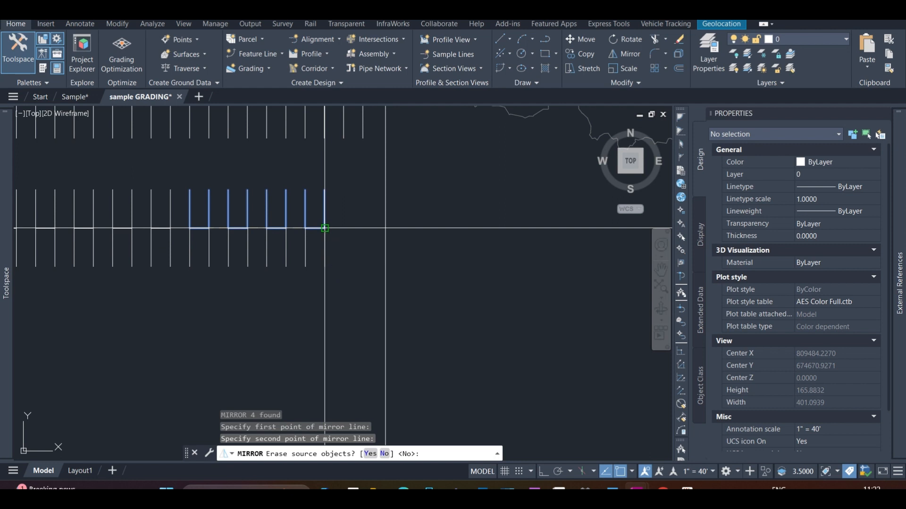
# Draw a polyline along the centre of the back-to-back row from its right end to its left end
pyautogui.scroll(-4, 344, 222)
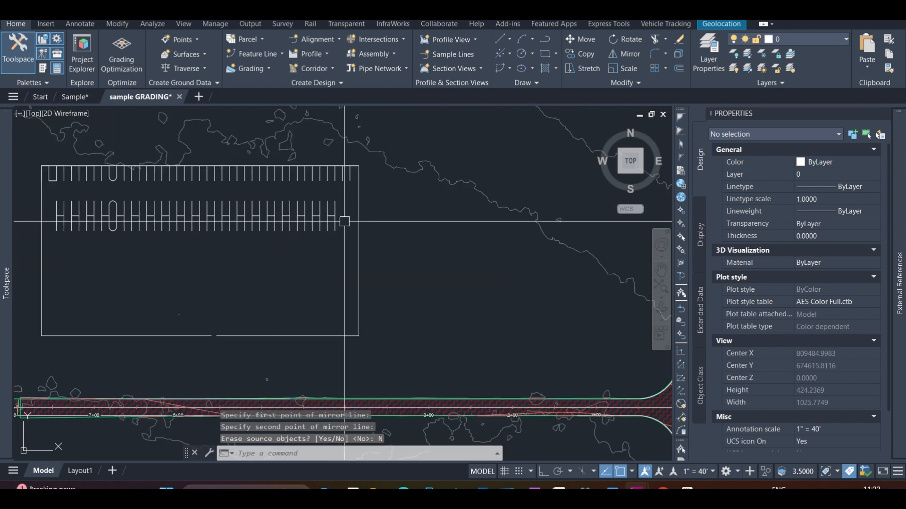
pyautogui.press('Return')
pyautogui.click(335, 216)
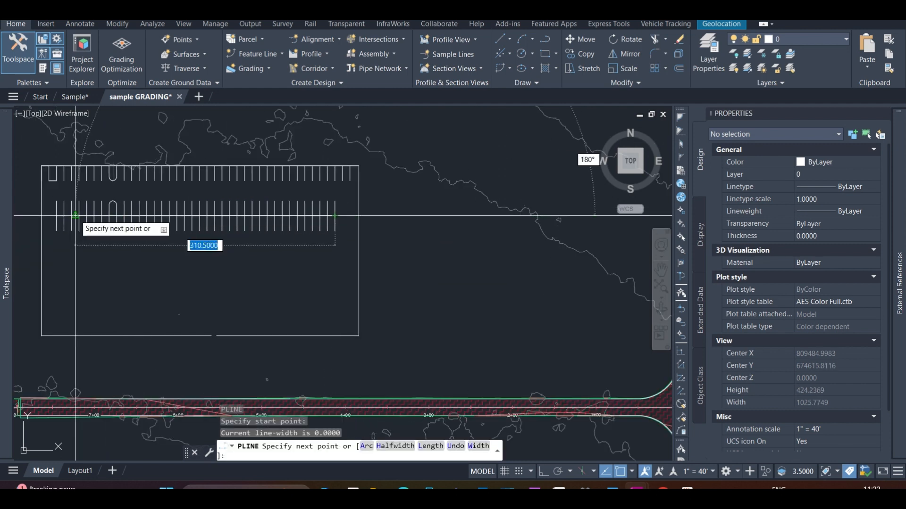
pyautogui.click(57, 215)
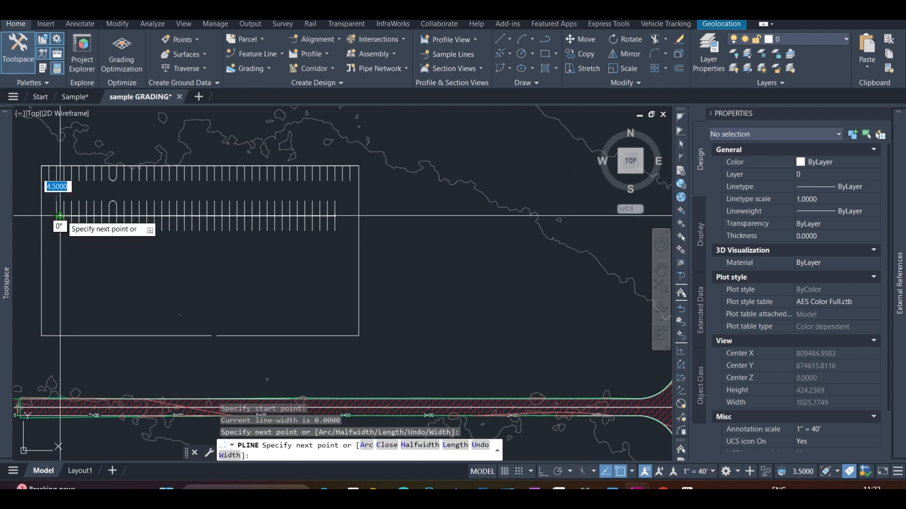
pyautogui.press('Return')
pyautogui.scroll(2, 95, 237)
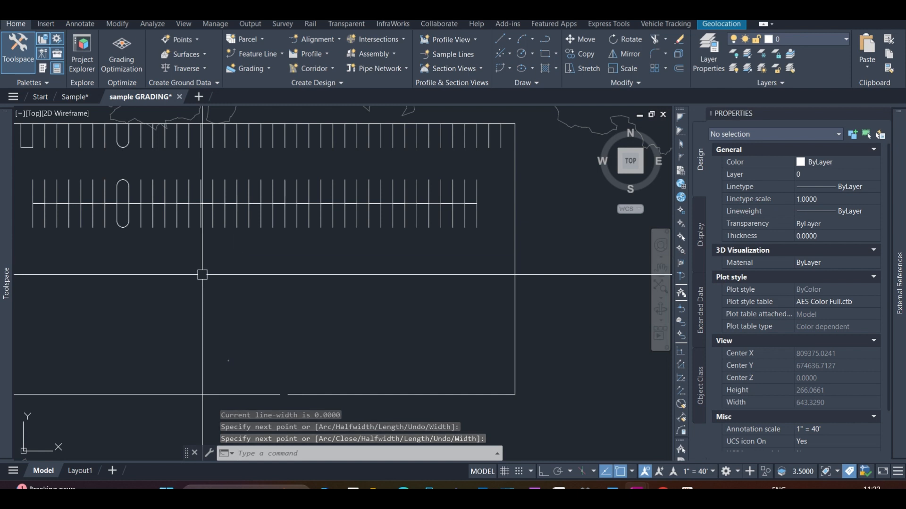
# Trim the centre line inside the rounded island near the left end of the back-to-back row
pyautogui.write('tr')
pyautogui.press('Return')
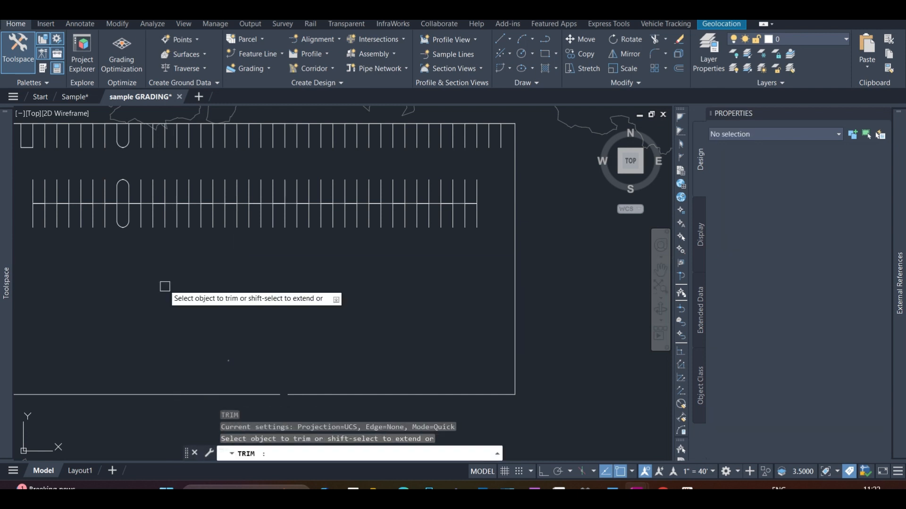
pyautogui.scroll(5, 121, 208)
pyautogui.click(124, 202)
pyautogui.scroll(-8, 121, 188)
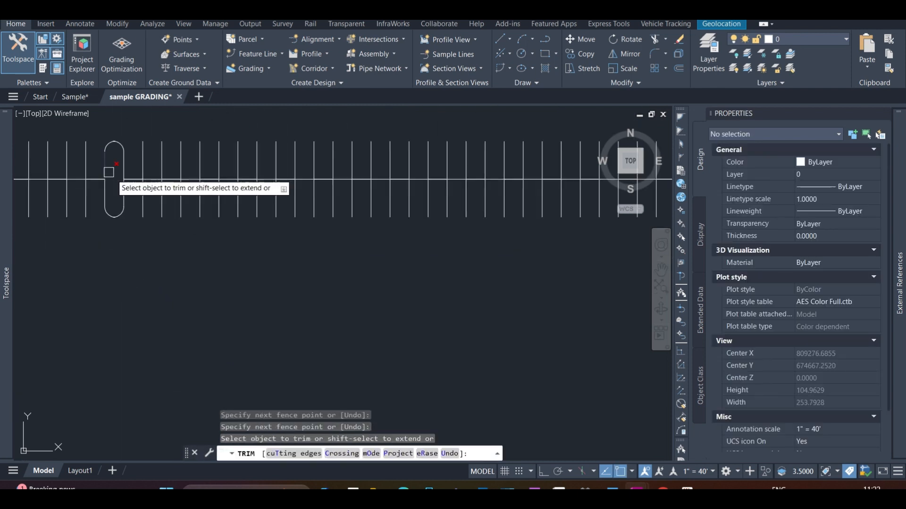
pyautogui.press('Escape')
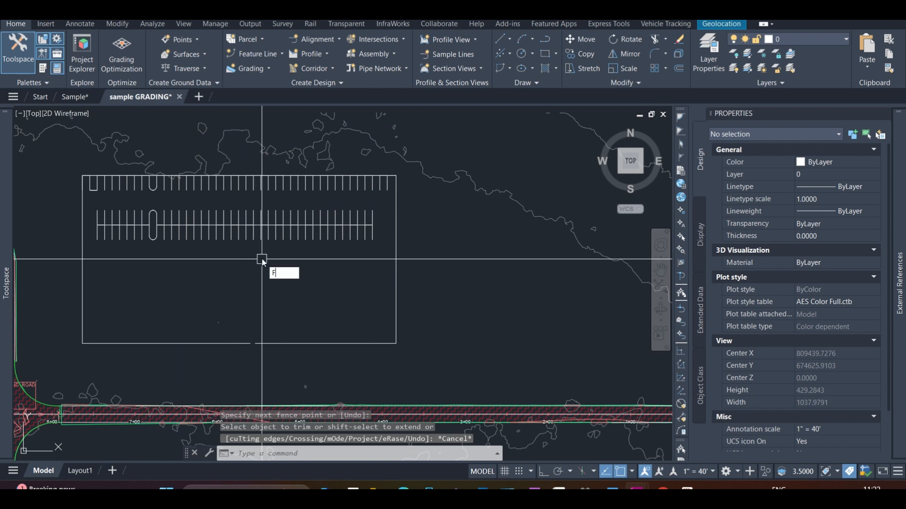
# Fillet the lower-left corner of the square-ended island in the upper row with radius 5
pyautogui.write('F')
pyautogui.press('Return')
pyautogui.scroll(5, 263, 261)
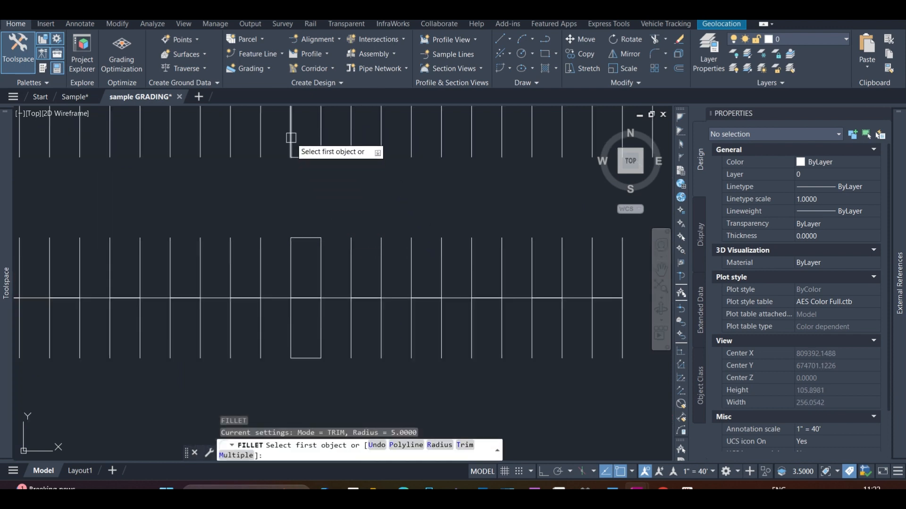
pyautogui.click(291, 138)
pyautogui.click(304, 158)
pyautogui.press('Return')
pyautogui.scroll(4, 315, 166)
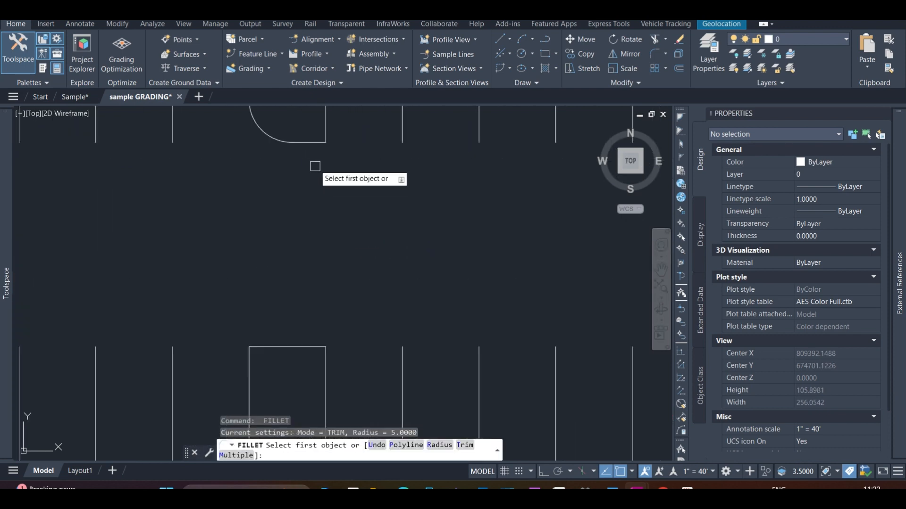
pyautogui.click(308, 143)
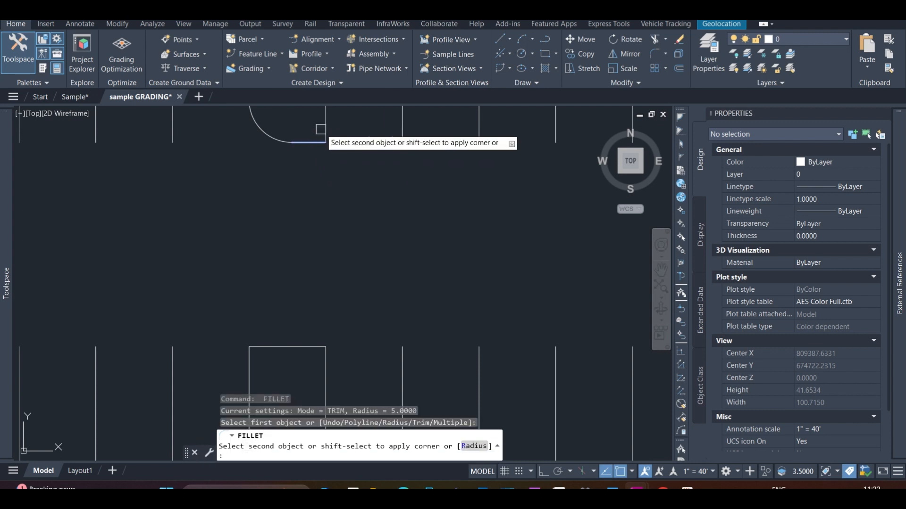
pyautogui.scroll(-2, 324, 127)
pyautogui.press('Escape')
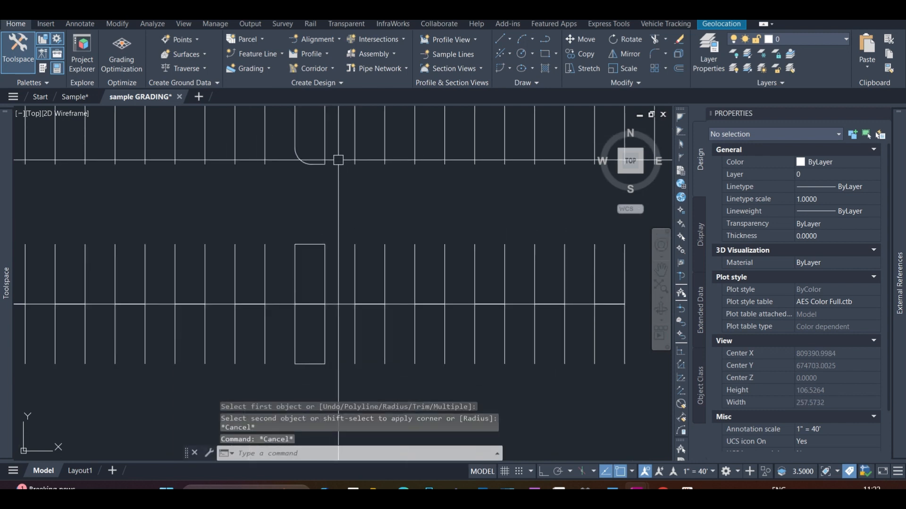
pyautogui.scroll(4, 307, 179)
pyautogui.click(305, 166)
pyautogui.scroll(-4, 287, 224)
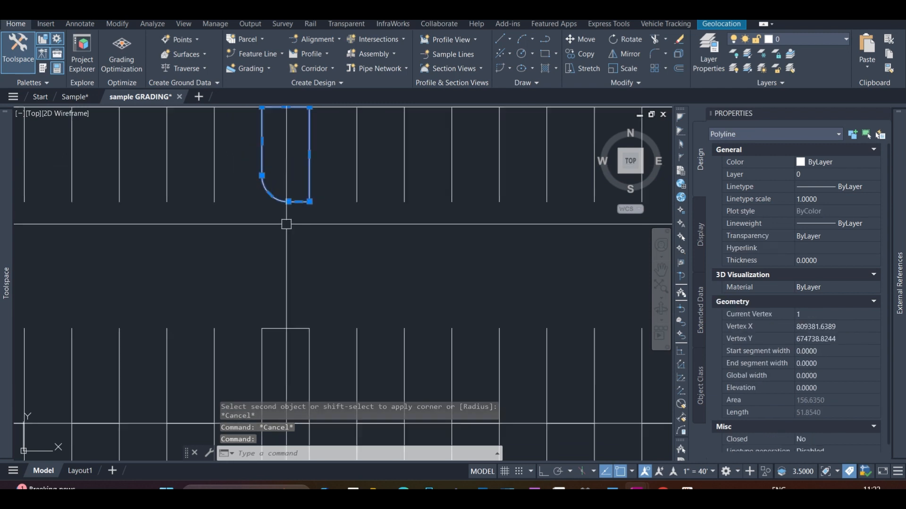
pyautogui.press('Escape')
pyautogui.write('G')
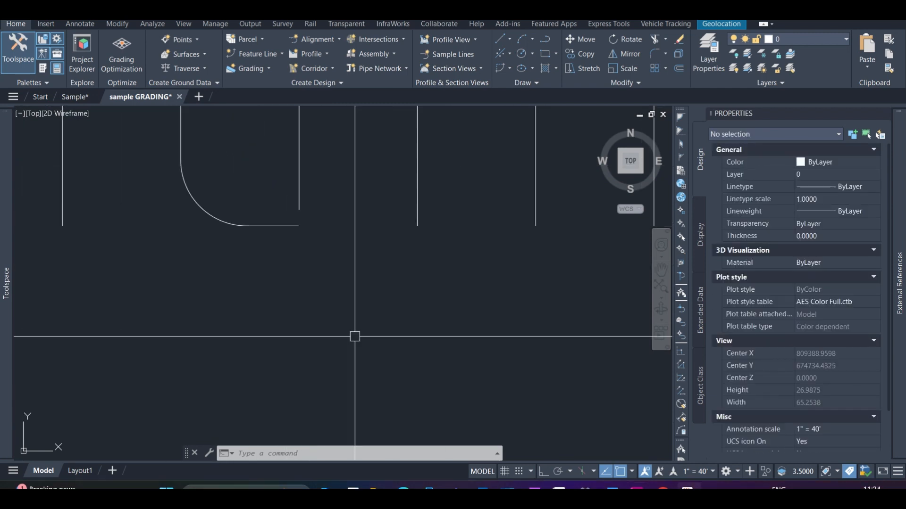
# Set the fillet radius to 5 and round the lower-right corner of the upper row's island
pyautogui.click(383, 319)
pyautogui.press('space')
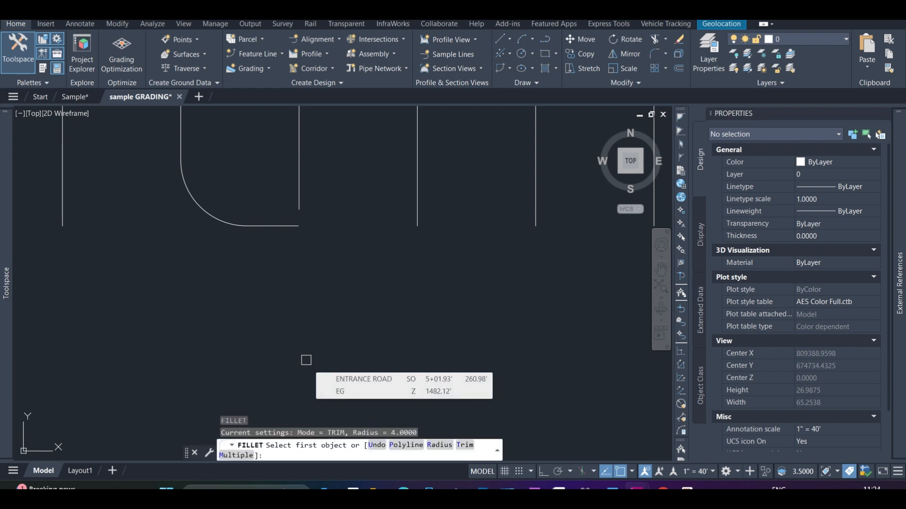
pyautogui.write('r')
pyautogui.press('Return')
pyautogui.write('5')
pyautogui.press('Return')
pyautogui.click(265, 227)
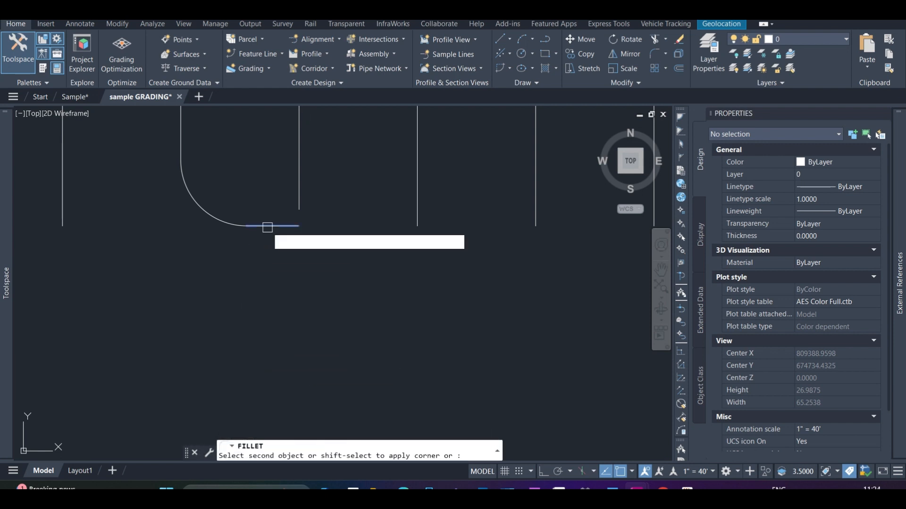
pyautogui.click(300, 195)
# Fillet the upper-left corner of the rectangular island in the back-to-back row with radius 5
pyautogui.scroll(-4, 330, 194)
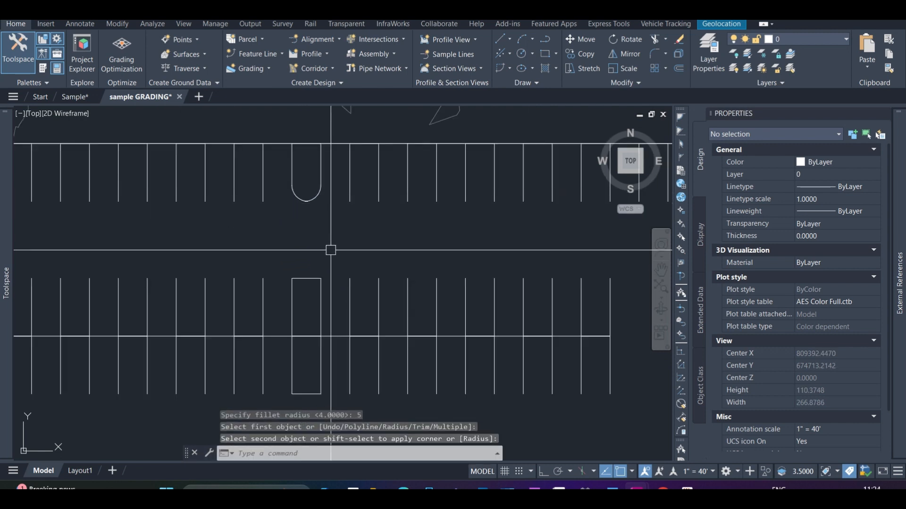
pyautogui.scroll(2, 330, 250)
pyautogui.scroll(5, 295, 184)
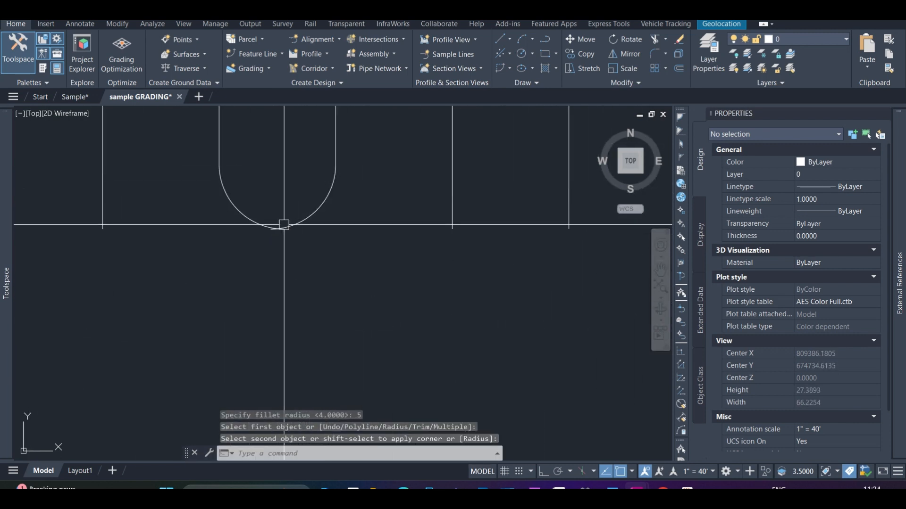
pyautogui.scroll(-5, 299, 198)
pyautogui.scroll(3, 302, 250)
pyautogui.press('Return')
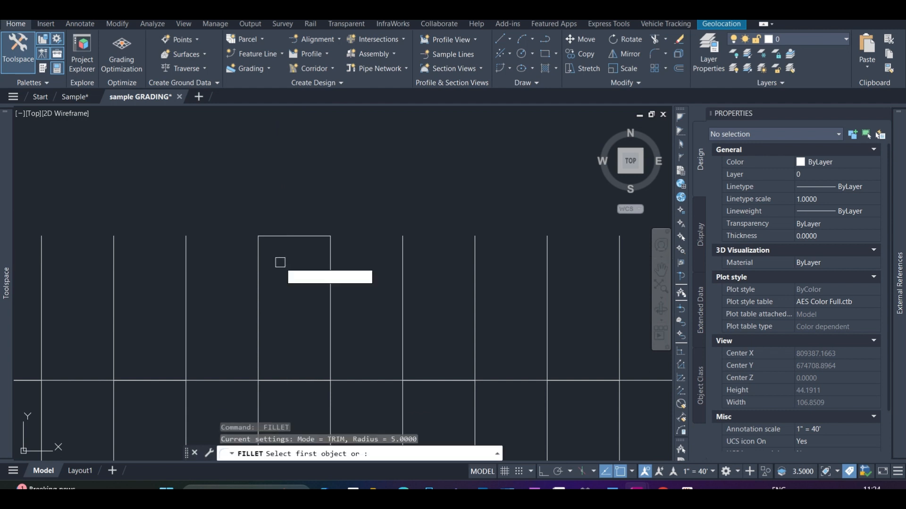
pyautogui.click(258, 261)
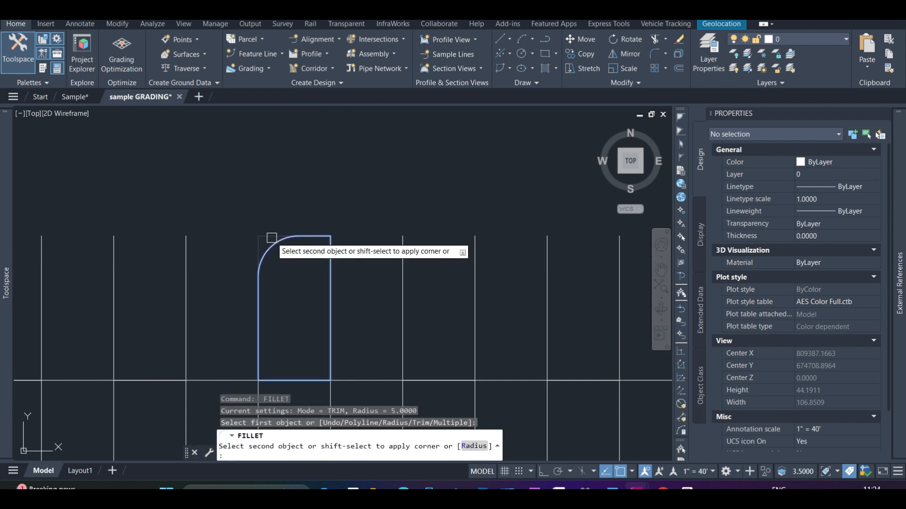
pyautogui.click(272, 238)
# Fillet the lower-left corner of the same island's lower half with radius 5
pyautogui.press('Return')
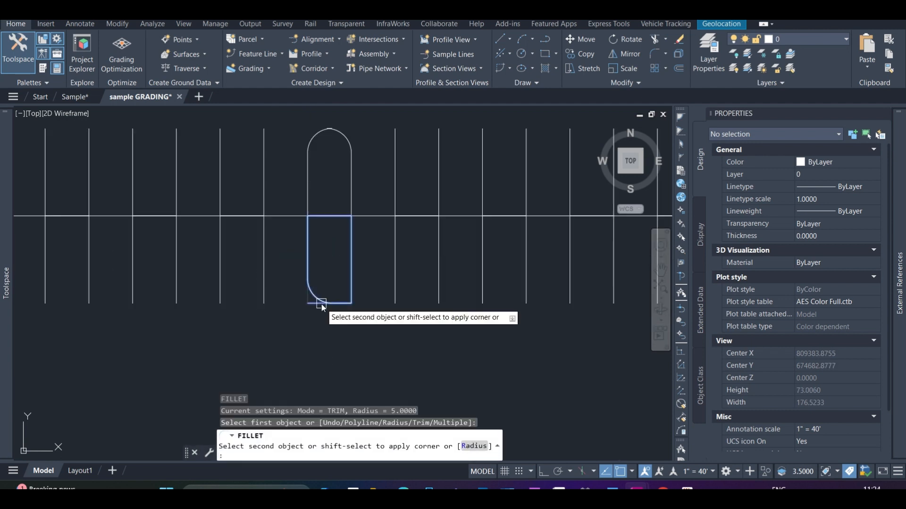
pyautogui.click(322, 304)
pyautogui.click(338, 344)
pyautogui.scroll(5, 334, 328)
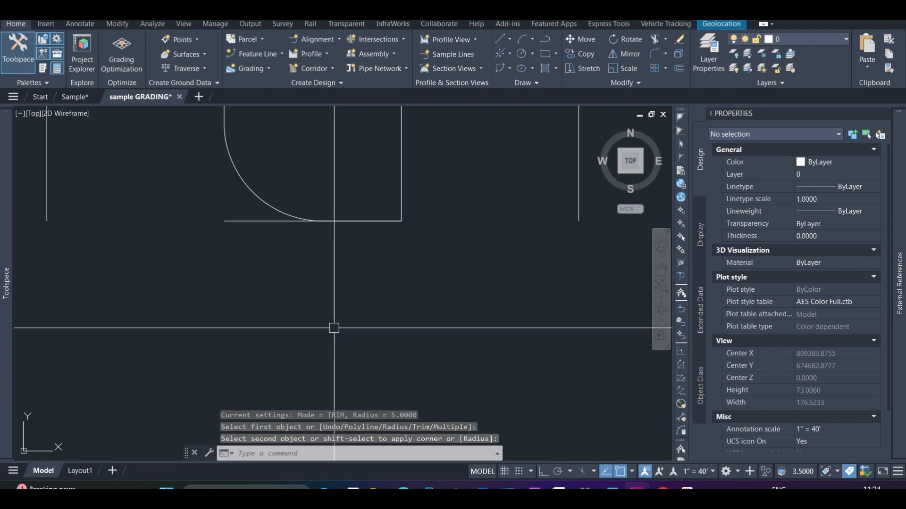
# Fillet the lower-right corner of the same island in the back-to-back row with radius 5
pyautogui.press('Return')
pyautogui.click(398, 193)
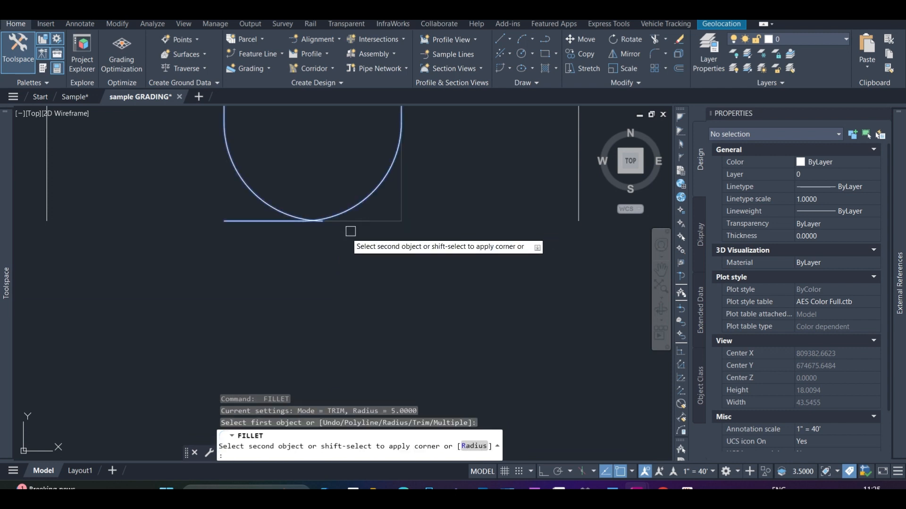
pyautogui.press('Escape')
pyautogui.scroll(-8, 316, 270)
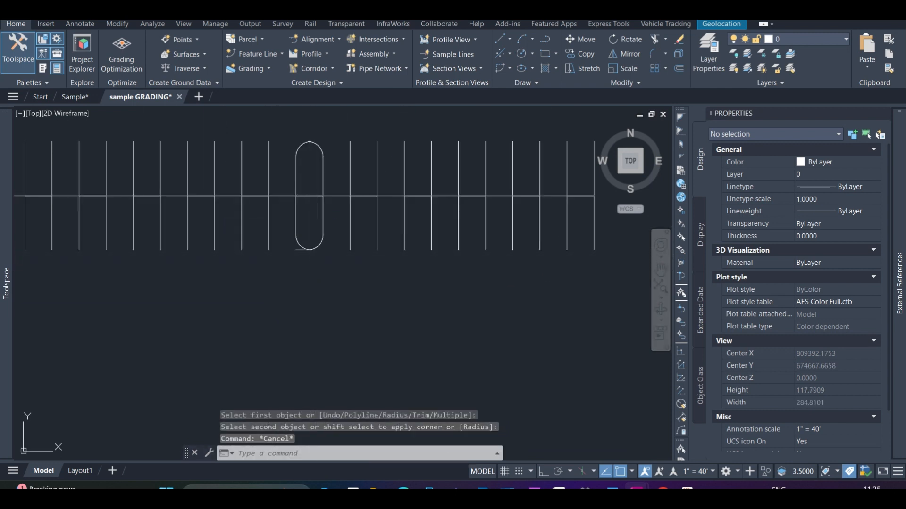
pyautogui.scroll(3, 301, 261)
pyautogui.write('ma')
pyautogui.press('Return')
pyautogui.press('Escape')
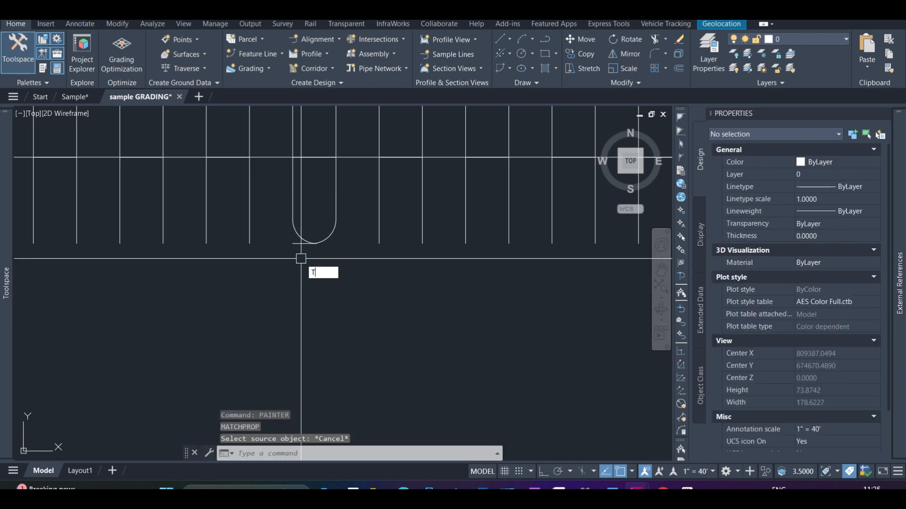
# Trim the leftover line stubs at the bottom of the island in the back-to-back row
pyautogui.write('TR')
pyautogui.press('Return')
pyautogui.scroll(10, 297, 245)
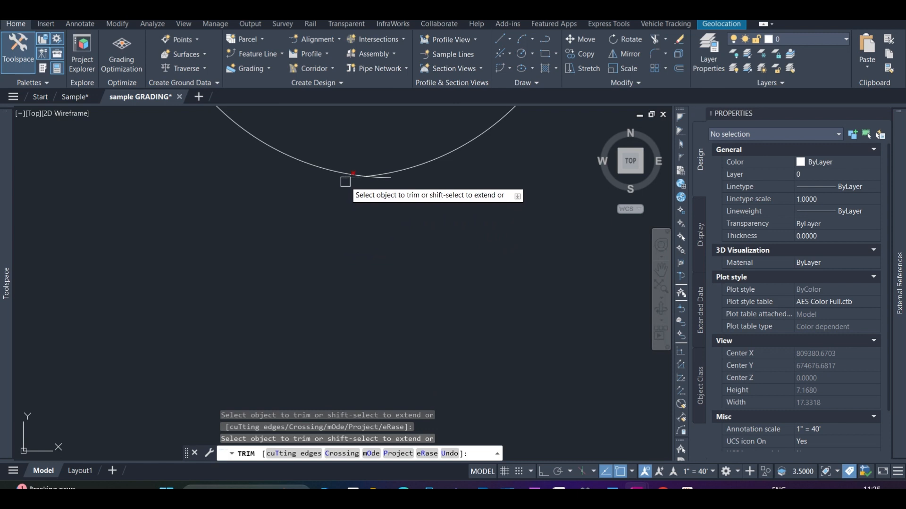
pyautogui.click(346, 182)
pyautogui.scroll(-5, 389, 181)
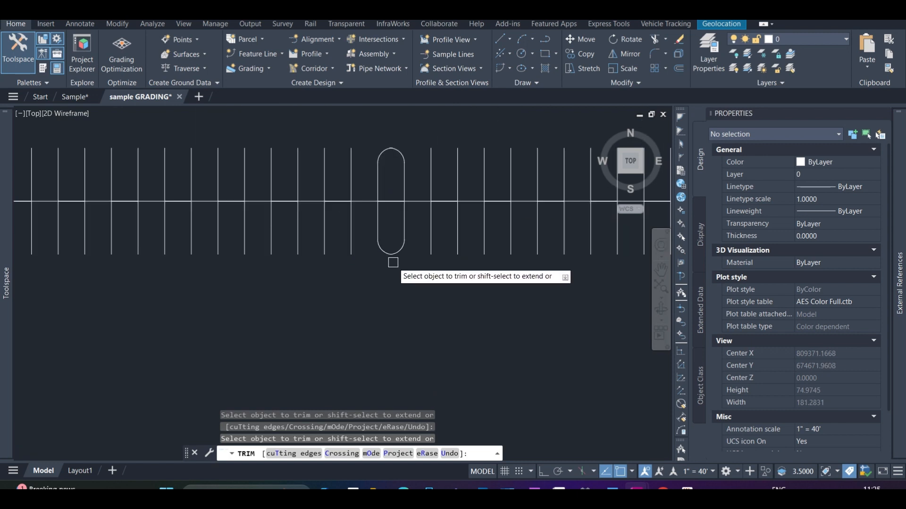
# Trim the overlapping arc ends at the top of the same island so its rounded end closes cleanly
pyautogui.scroll(5, 434, 110)
pyautogui.scroll(-4, 421, 257)
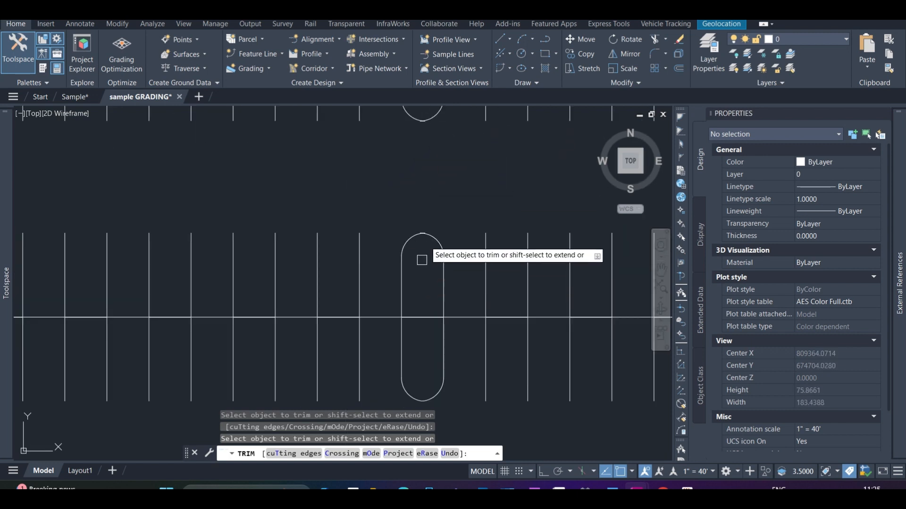
pyautogui.scroll(6, 425, 218)
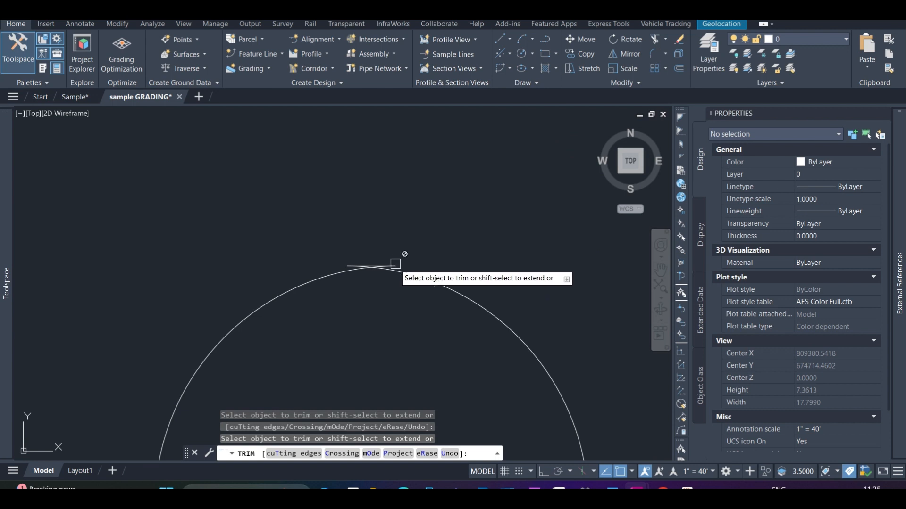
pyautogui.scroll(6, 395, 263)
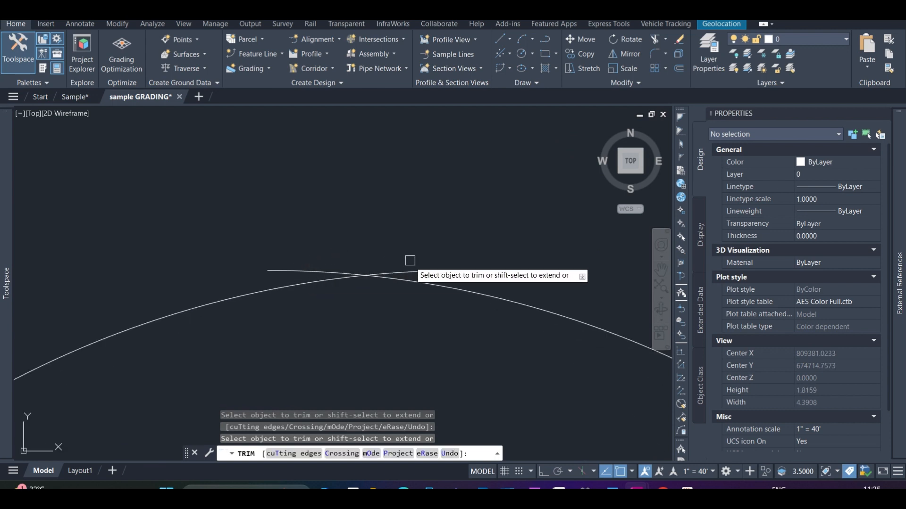
pyautogui.scroll(-15, 314, 262)
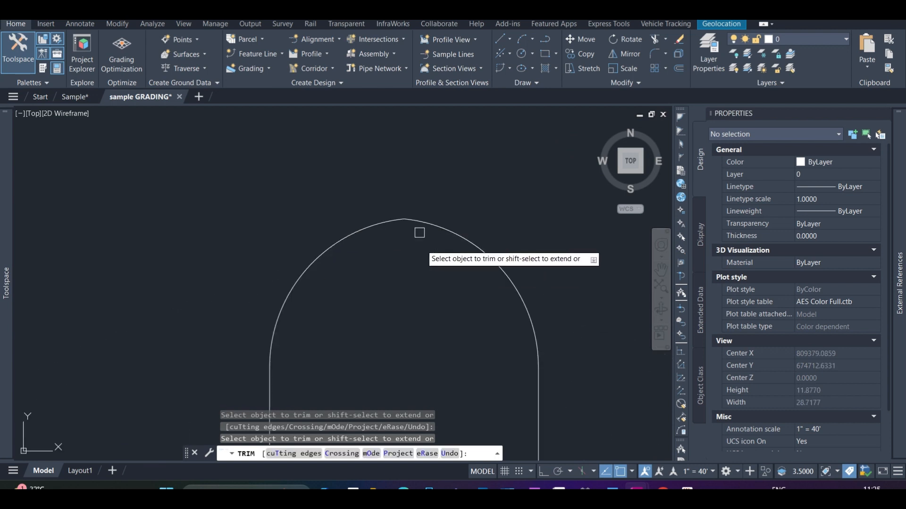
pyautogui.press('Escape')
# Set the fillet radius to 35 without filleting any corner
pyautogui.scroll(2, 459, 262)
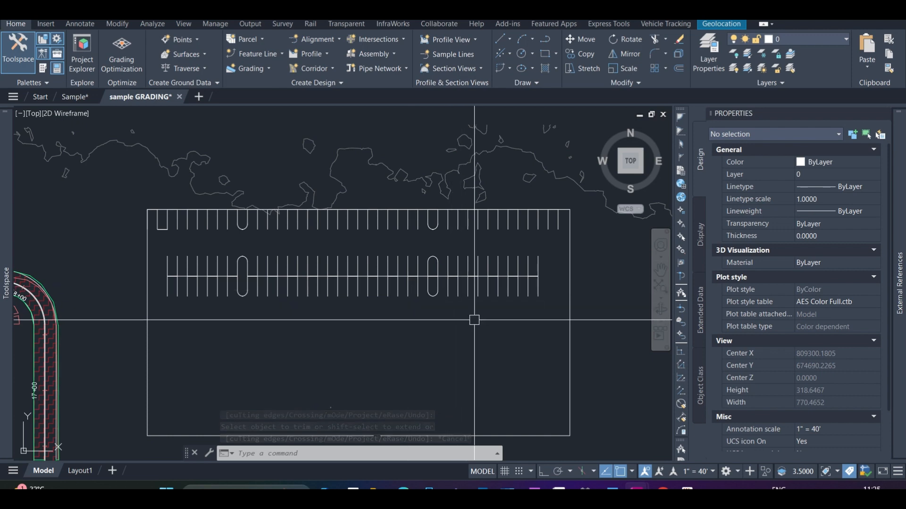
pyautogui.scroll(-4, 488, 286)
pyautogui.scroll(6, 453, 371)
pyautogui.scroll(-4, 432, 370)
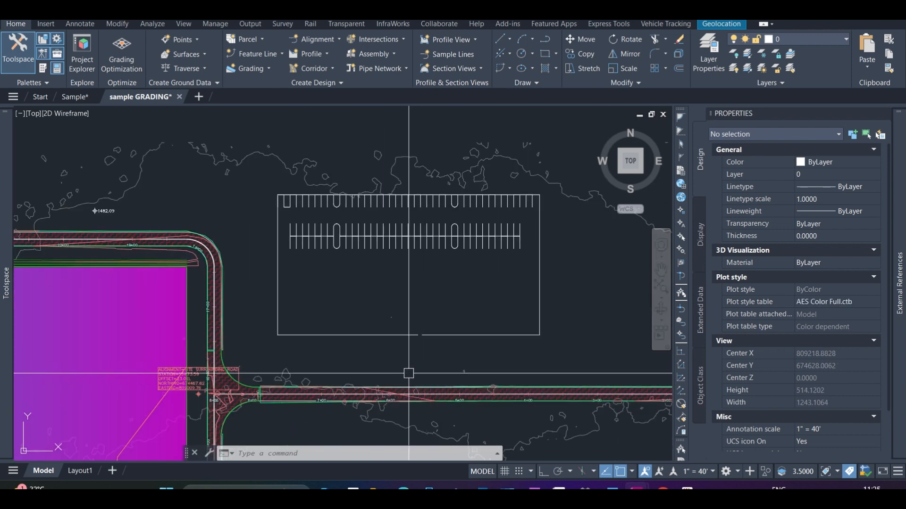
pyautogui.scroll(4, 409, 375)
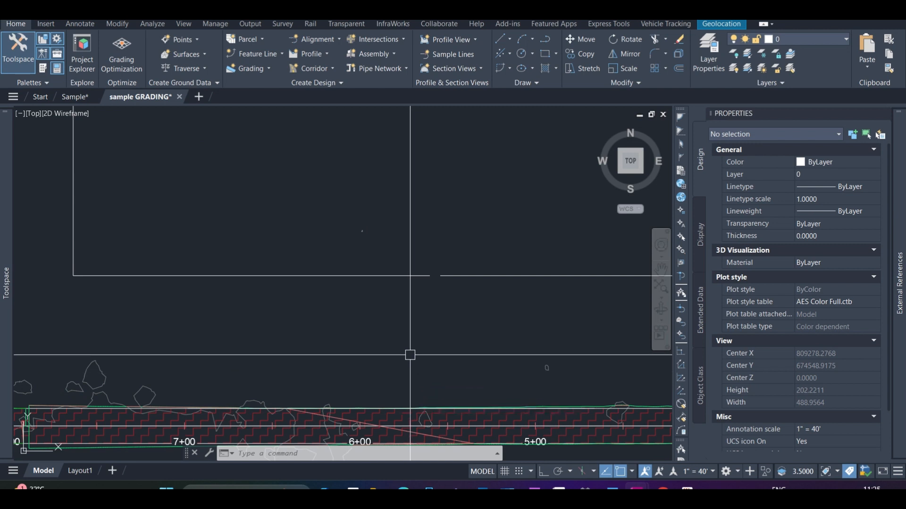
pyautogui.write('f')
pyautogui.press('Return')
pyautogui.write('rst object or :')
pyautogui.press('Return')
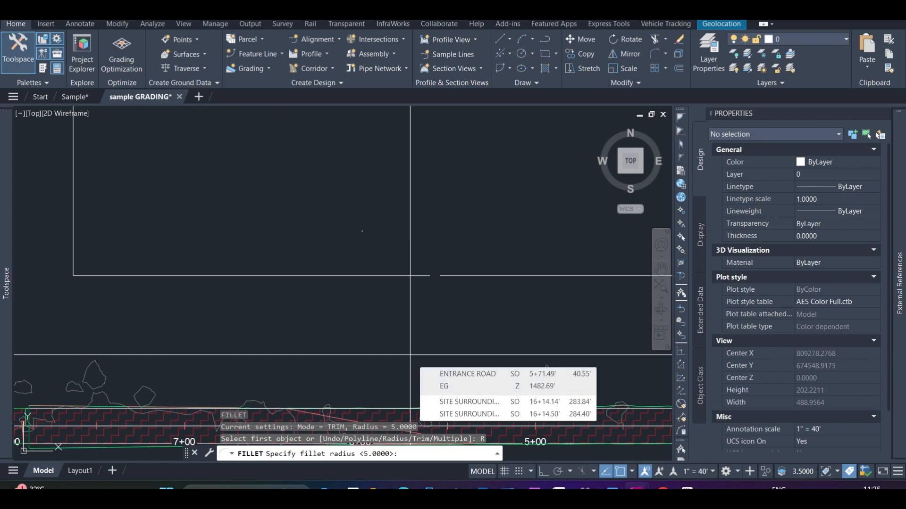
pyautogui.write('35')
pyautogui.press('Return')
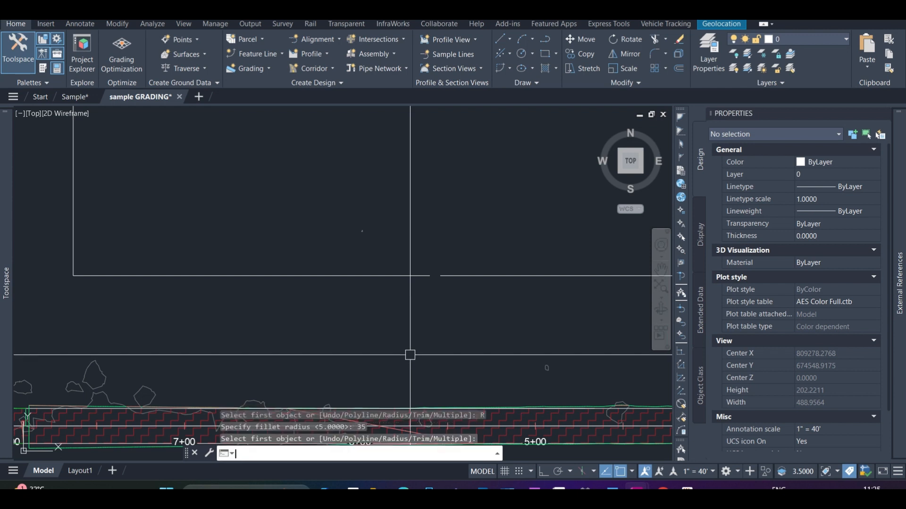
pyautogui.press('Escape')
# Draw a polyline from the west end of the gap in the parking boundary's lower edge down to the entrance road's edge
pyautogui.write('pl')
pyautogui.press('Return')
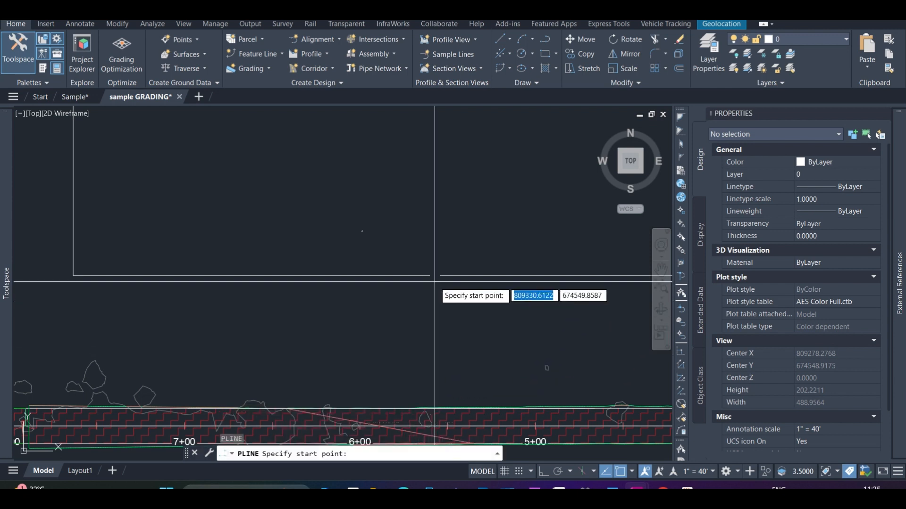
pyautogui.click(430, 276)
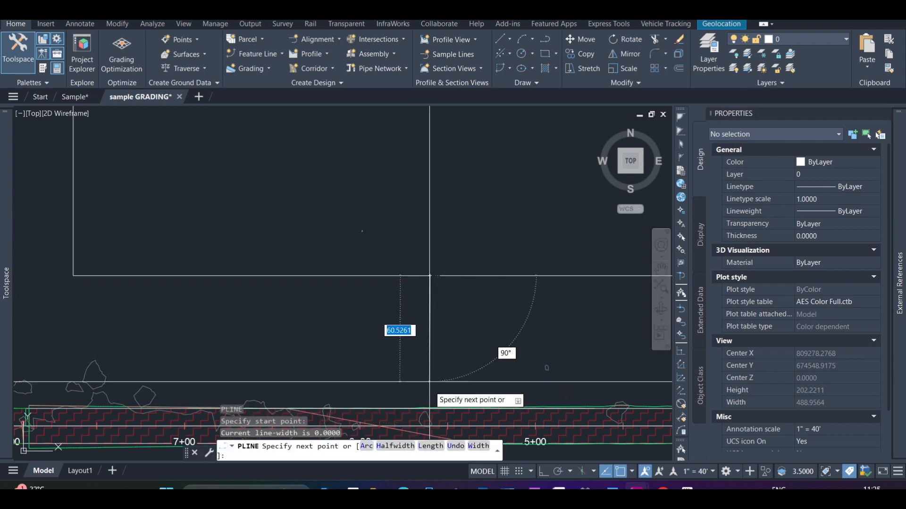
pyautogui.click(427, 407)
pyautogui.press('Return')
pyautogui.press('Return')
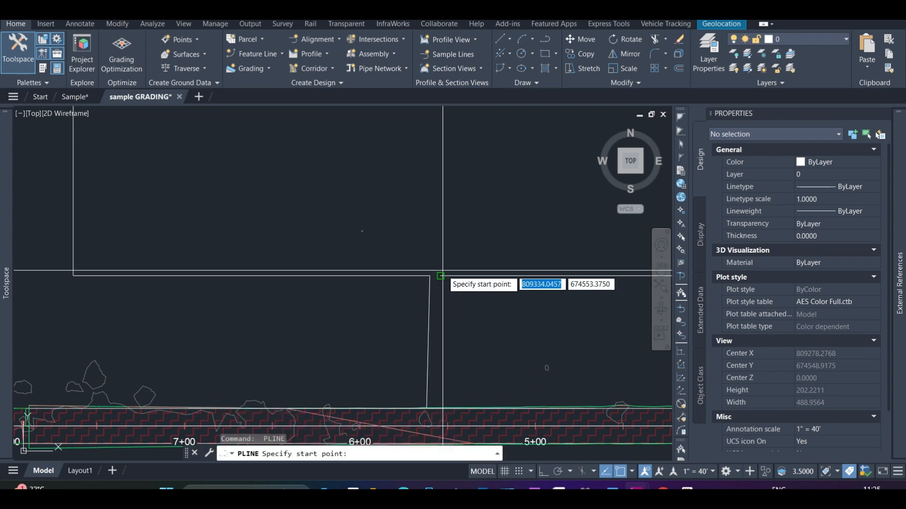
pyautogui.press('Escape')
# Stretch the lower endpoint of the new polyline slightly east along the road edge to make the line vertical
pyautogui.click(427, 341)
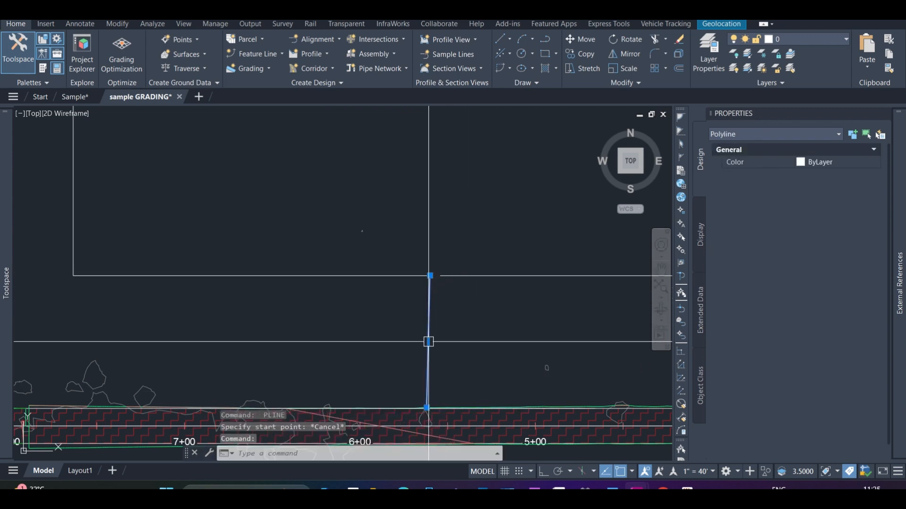
pyautogui.scroll(-3, 395, 334)
pyautogui.scroll(5, 406, 373)
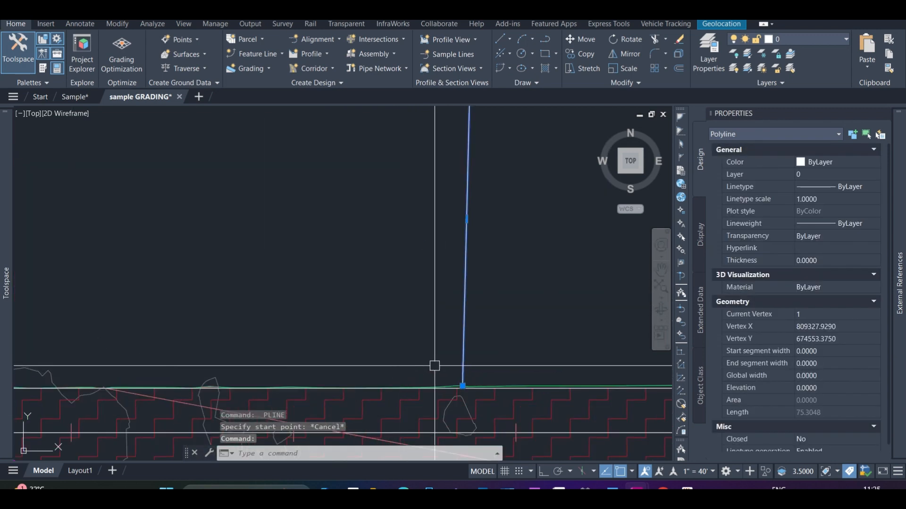
pyautogui.click(463, 385)
pyautogui.click(466, 386)
pyautogui.scroll(-5, 465, 386)
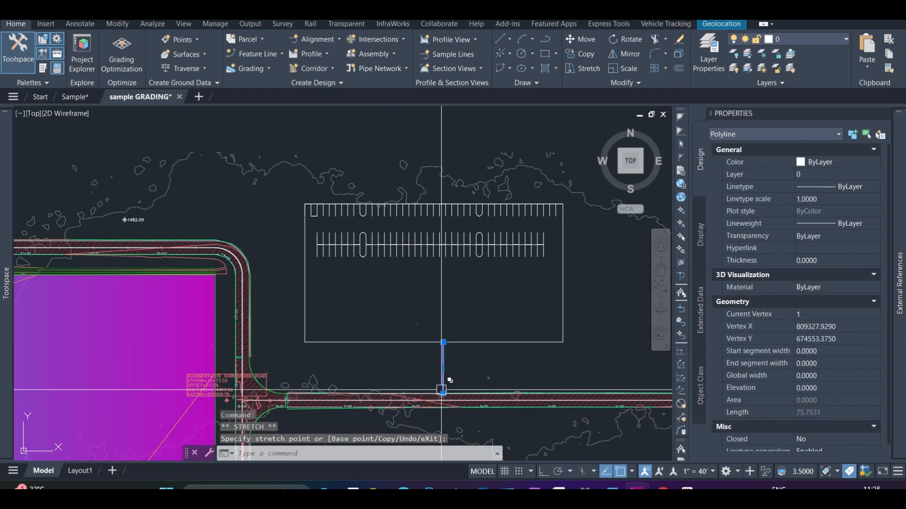
pyautogui.scroll(5, 461, 345)
pyautogui.press('Escape')
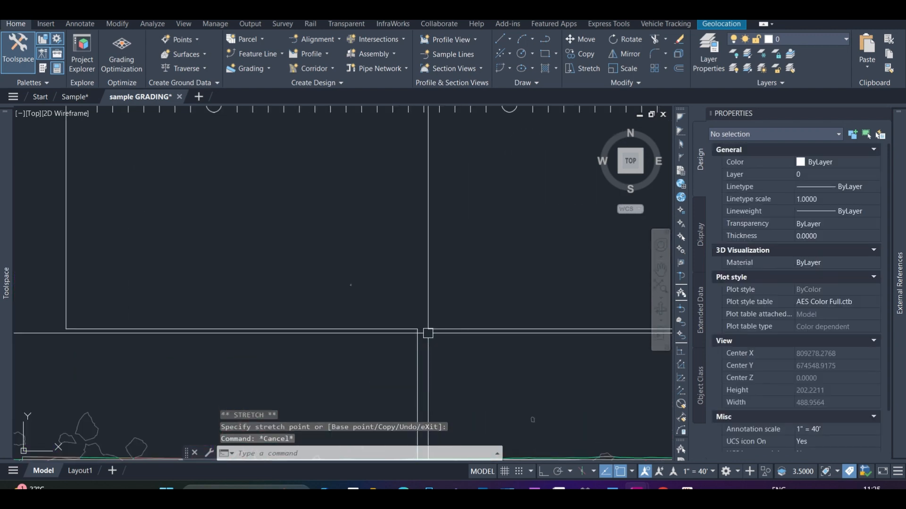
# Draw a second polyline from the east end of the boundary gap, perpendicular to the entrance road's edge
pyautogui.write('pl')
pyautogui.press('Return')
pyautogui.click(427, 333)
pyautogui.scroll(-5, 428, 333)
pyautogui.keyDown('shift'); pyautogui.rightClick(437, 377); pyautogui.keyUp('shift')
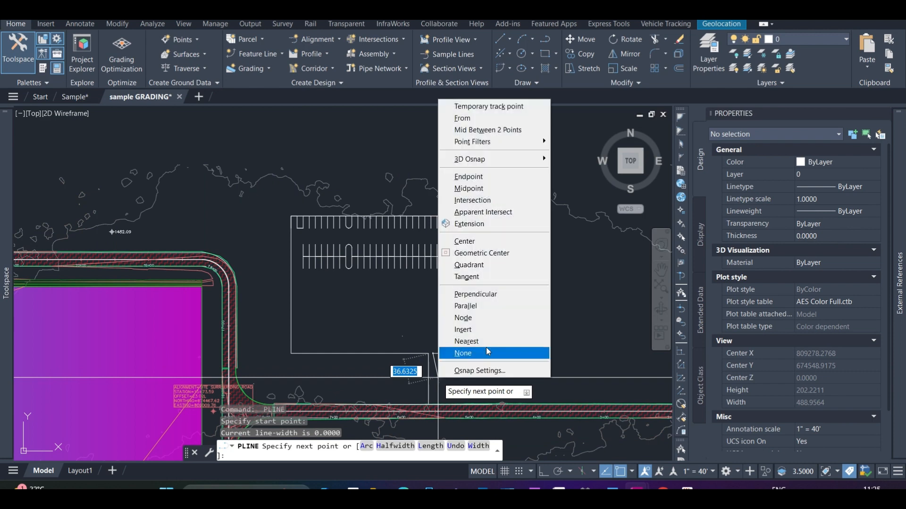
pyautogui.click(503, 294)
pyautogui.scroll(5, 404, 405)
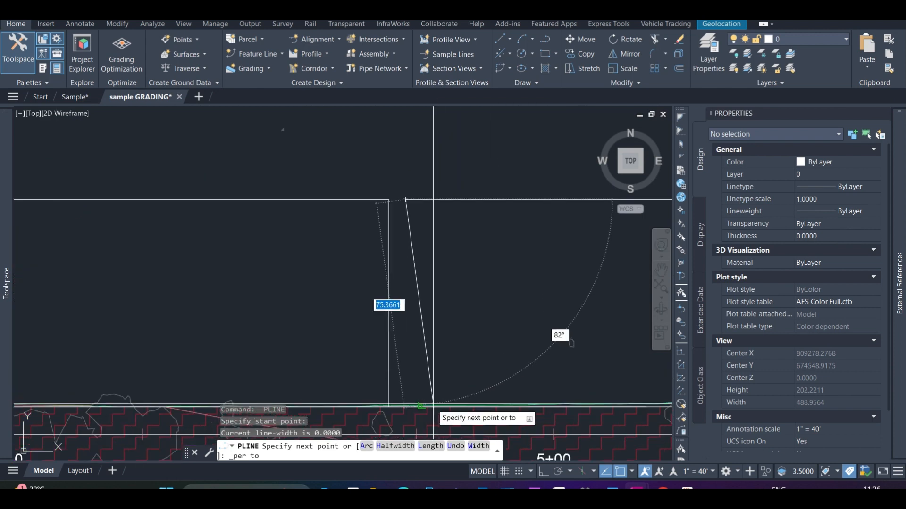
pyautogui.click(376, 405)
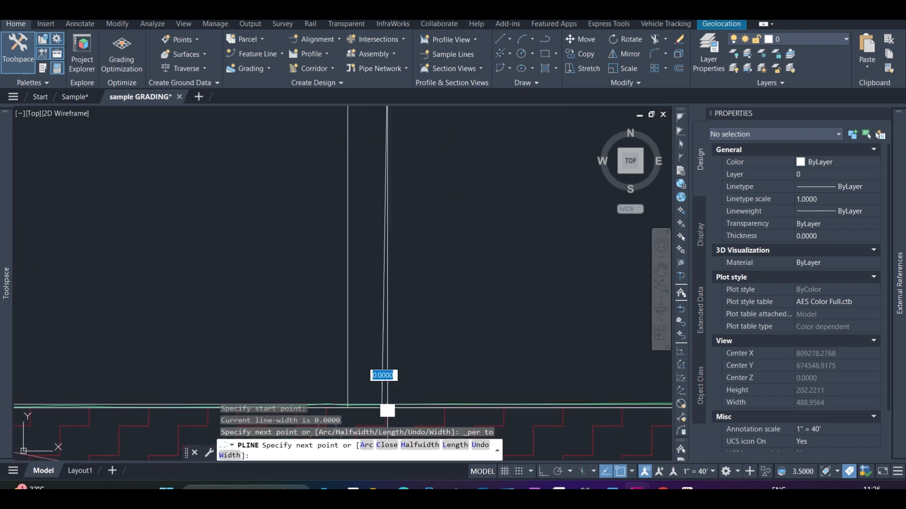
pyautogui.scroll(-4, 398, 336)
pyautogui.press('Escape')
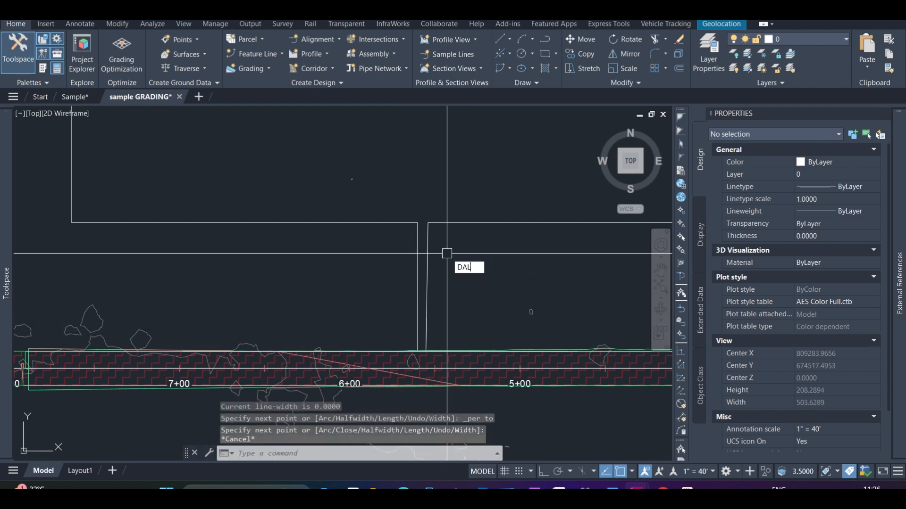
# Erase the slanted polyline drawn from the east end of the boundary gap
pyautogui.press('Return')
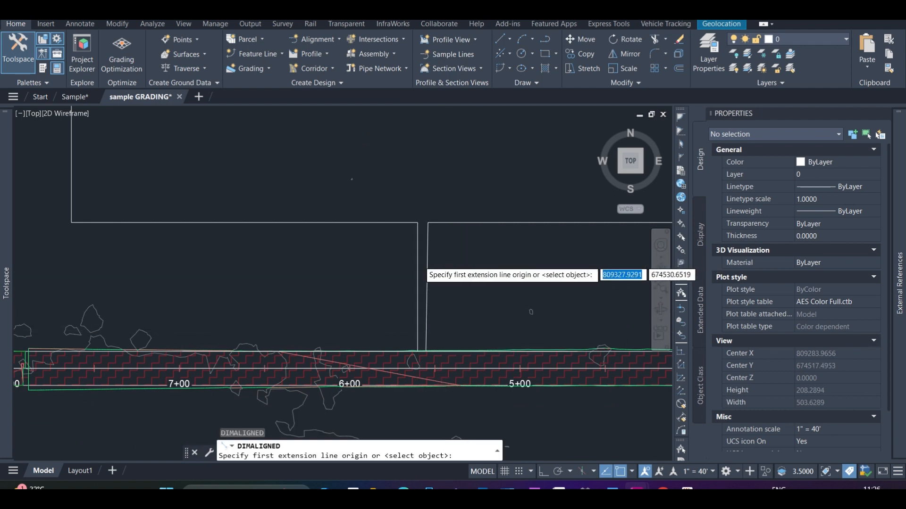
pyautogui.scroll(4, 419, 265)
pyautogui.press('Delete')
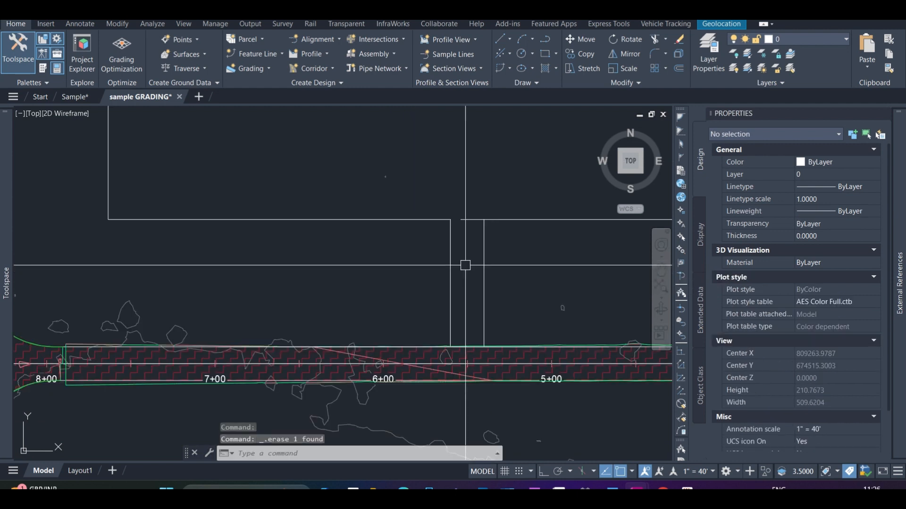
pyautogui.scroll(6, 471, 222)
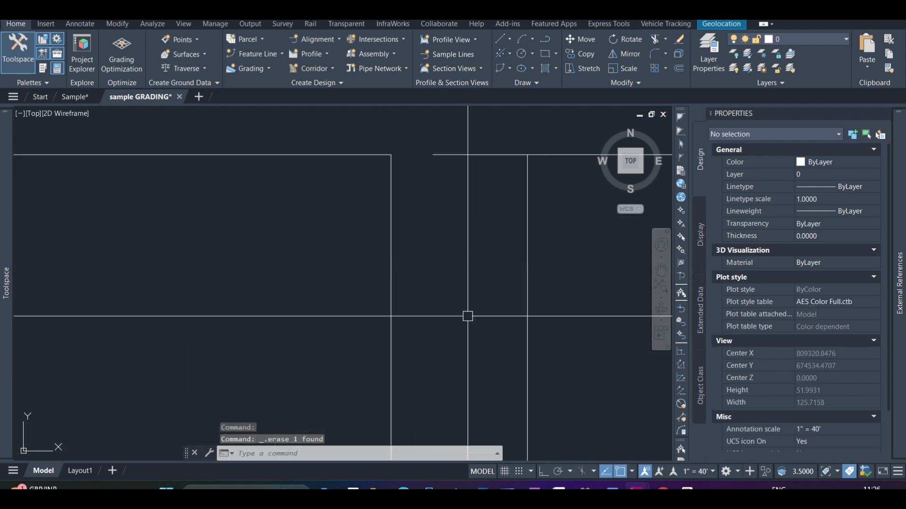
pyautogui.scroll(-4, 467, 316)
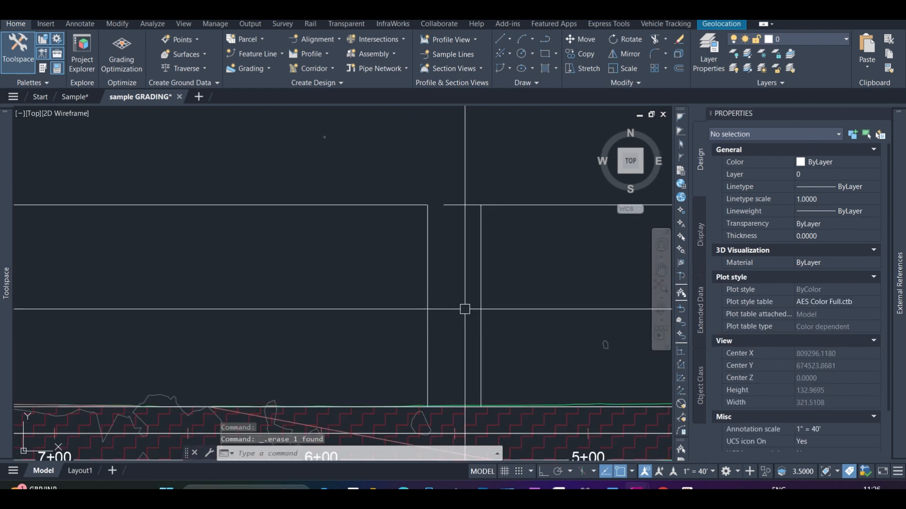
# Offset the vertical line at the west side of the boundary gap 24 to the east
pyautogui.click(424, 334)
pyautogui.scroll(2, 453, 321)
pyautogui.write('o')
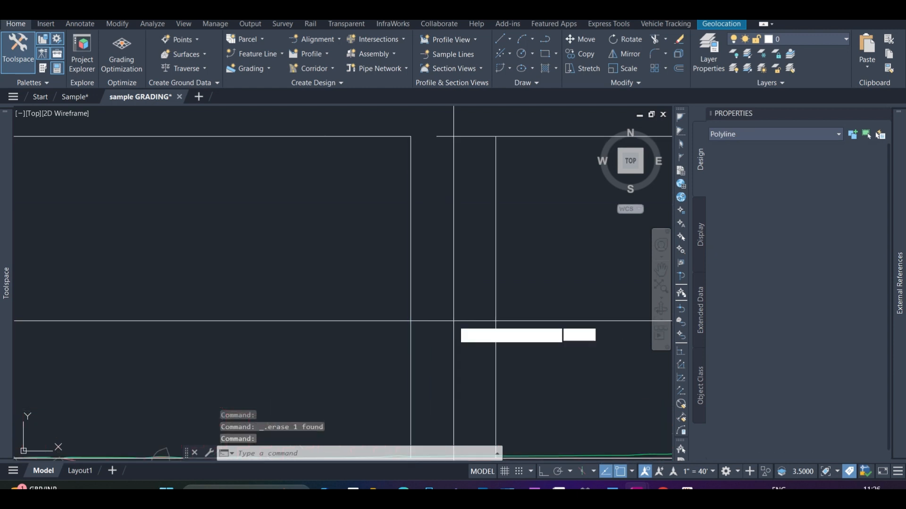
pyautogui.press('Return')
pyautogui.write('24')
pyautogui.press('Return')
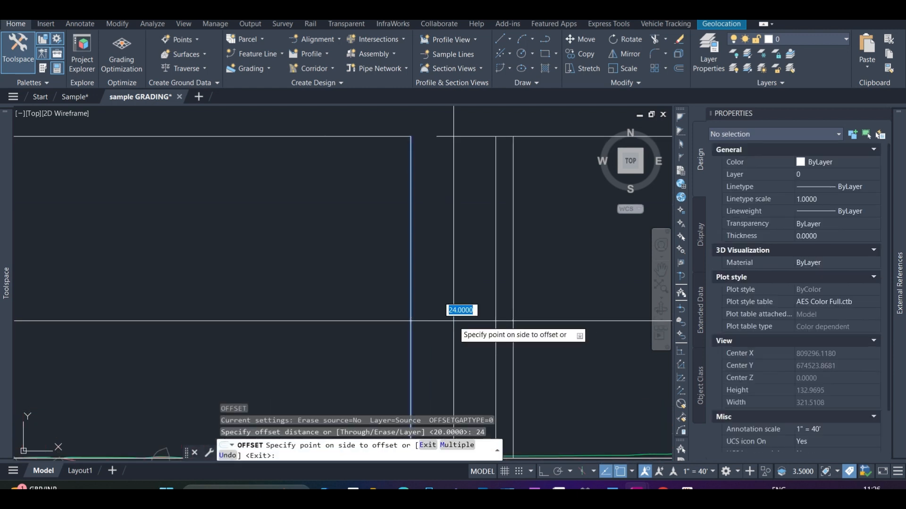
pyautogui.click(504, 295)
pyautogui.press('Escape')
# Erase the closer of the two vertical lines east of the boundary gap, leaving the 24 offset line
pyautogui.click(497, 296)
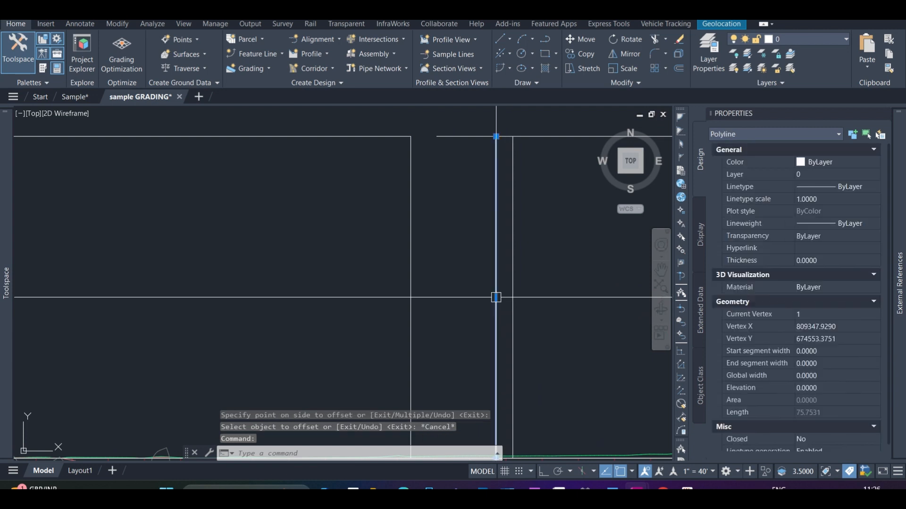
pyautogui.press('Delete')
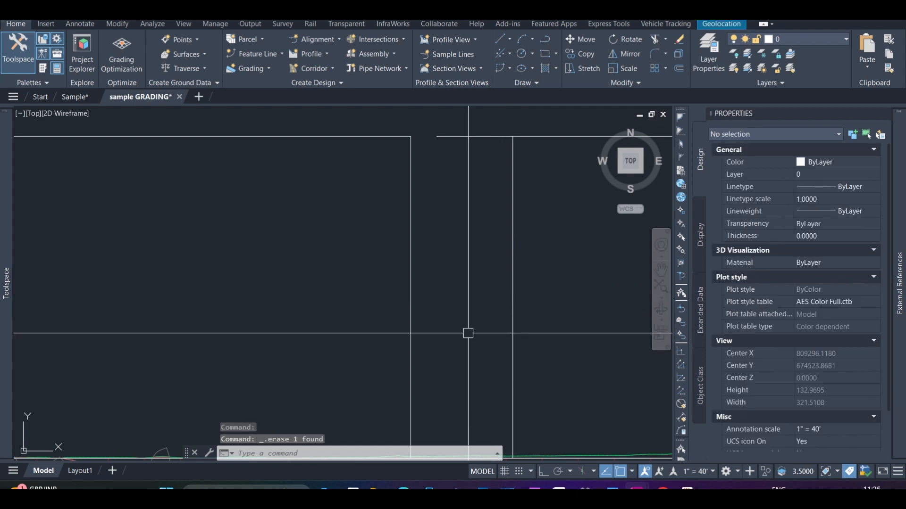
pyautogui.moveTo(467, 334)
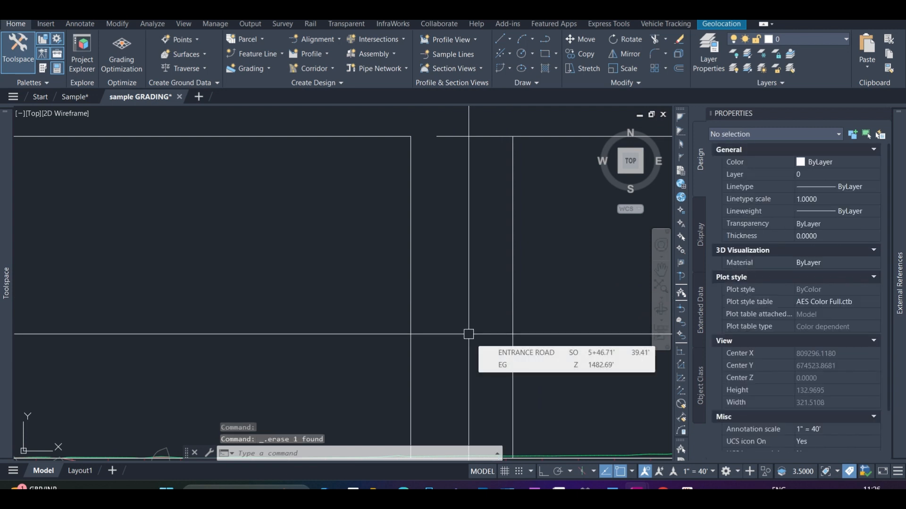
pyautogui.scroll(-5, 347, 353)
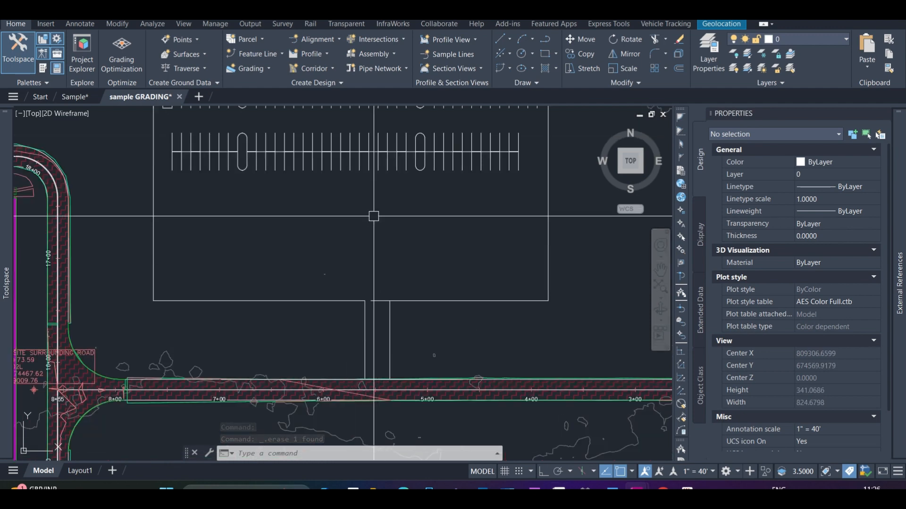
pyautogui.scroll(-4, 557, 437)
pyautogui.scroll(7, 390, 285)
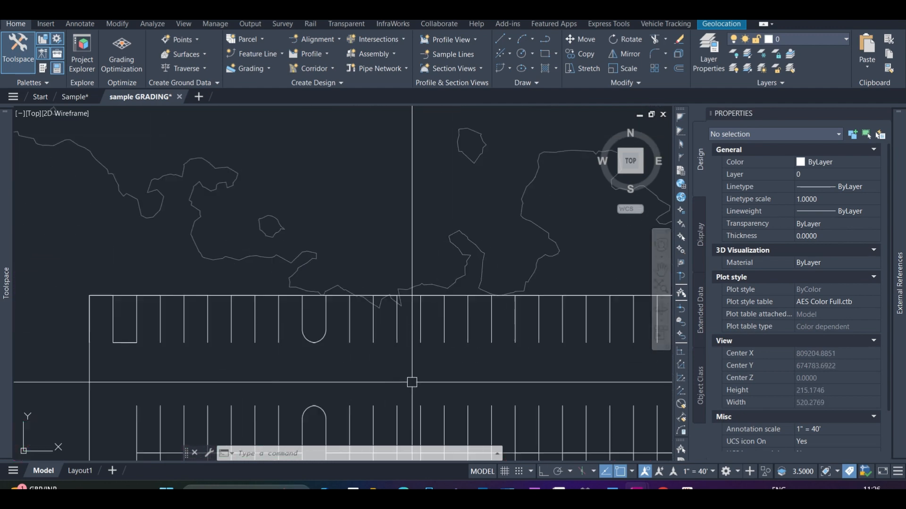
pyautogui.scroll(-4, 399, 316)
pyautogui.scroll(4, 297, 340)
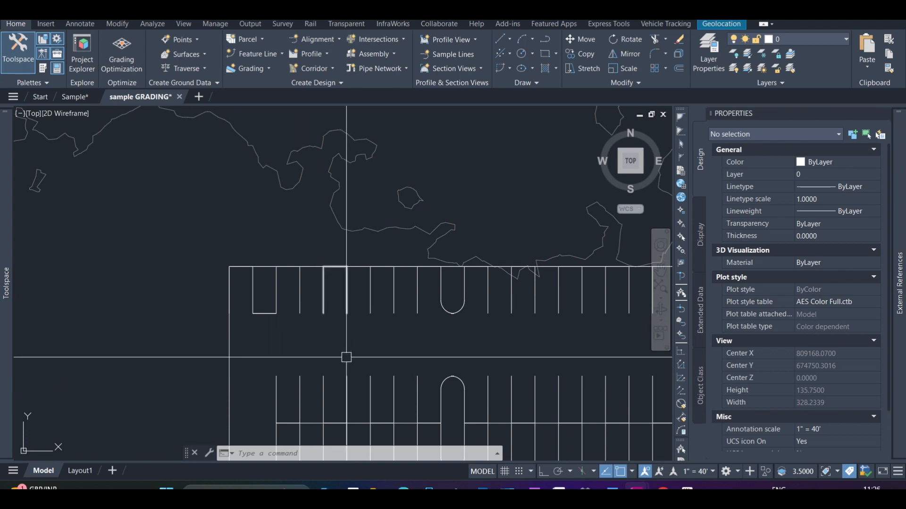
pyautogui.scroll(-5, 378, 325)
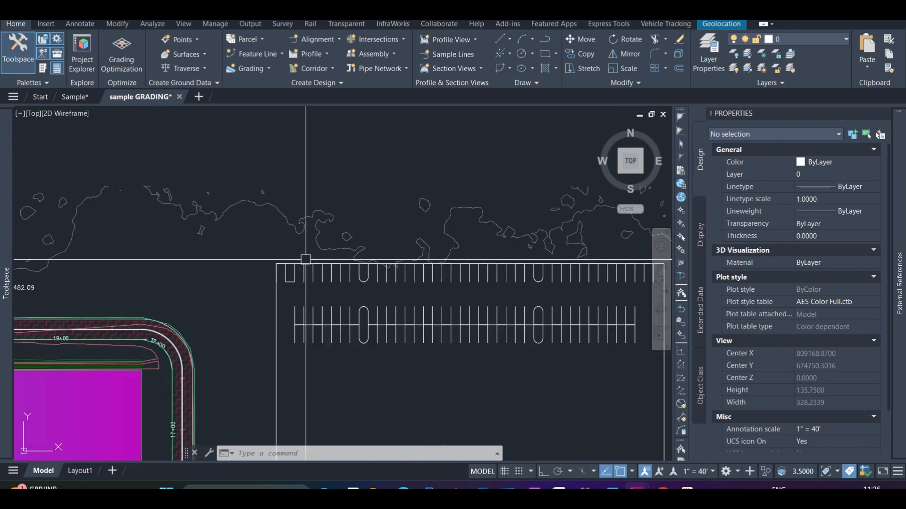
pyautogui.scroll(6, 385, 303)
pyautogui.click(373, 306)
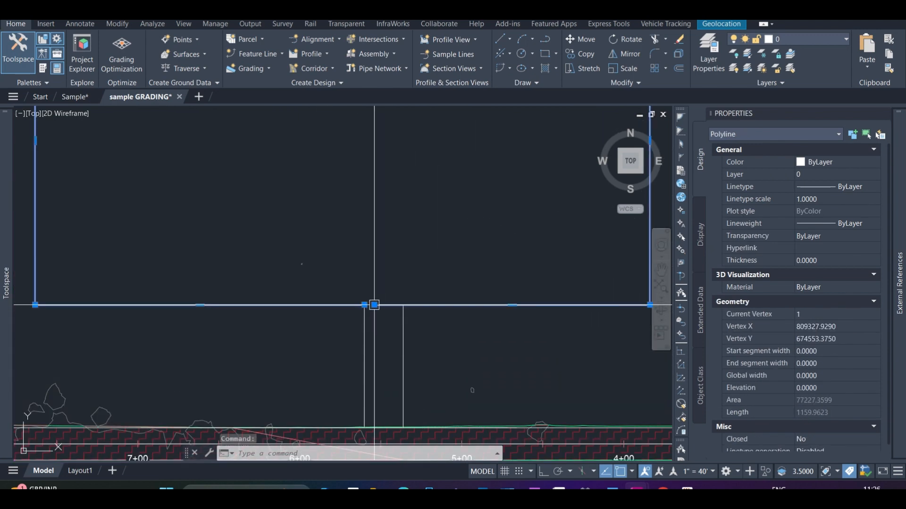
pyautogui.click(364, 306)
pyautogui.press('Escape')
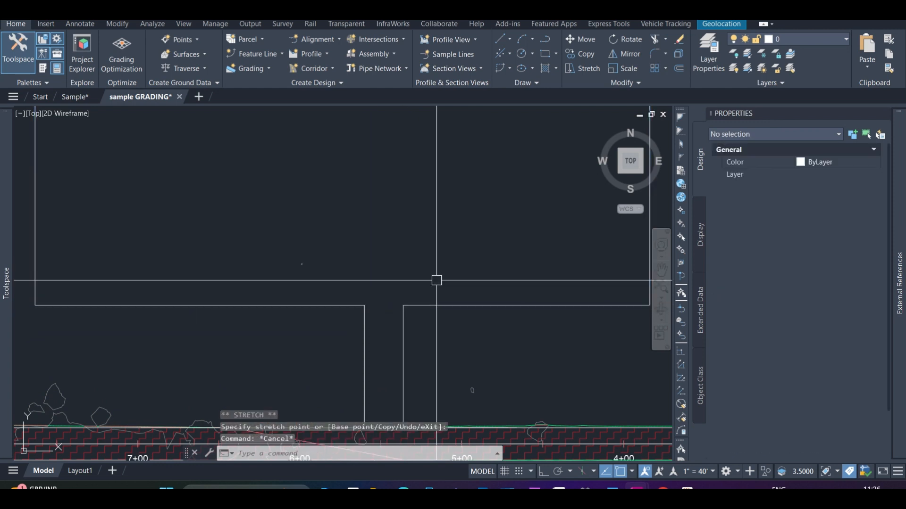
# Fillet both corners where the driveway sides meet the parking boundary's south edge, using a radius of 35
pyautogui.write('F')
pyautogui.press('Return')
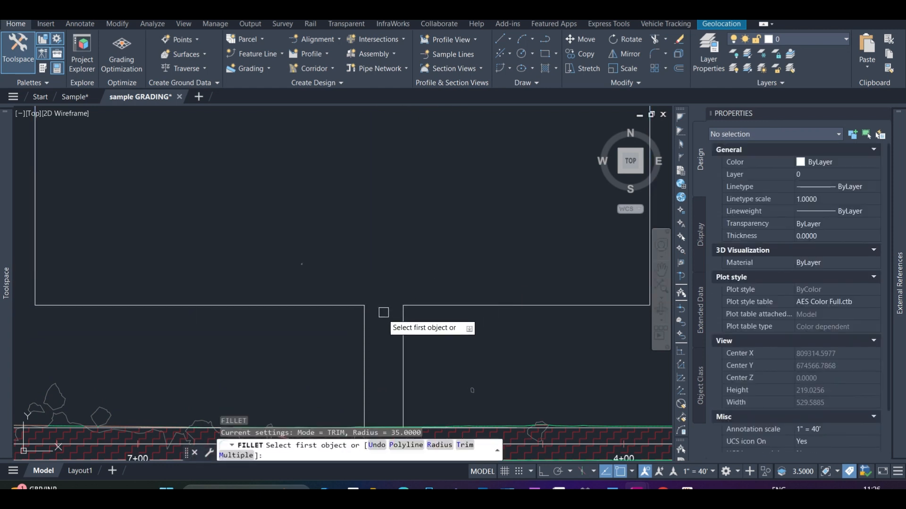
pyautogui.click(364, 330)
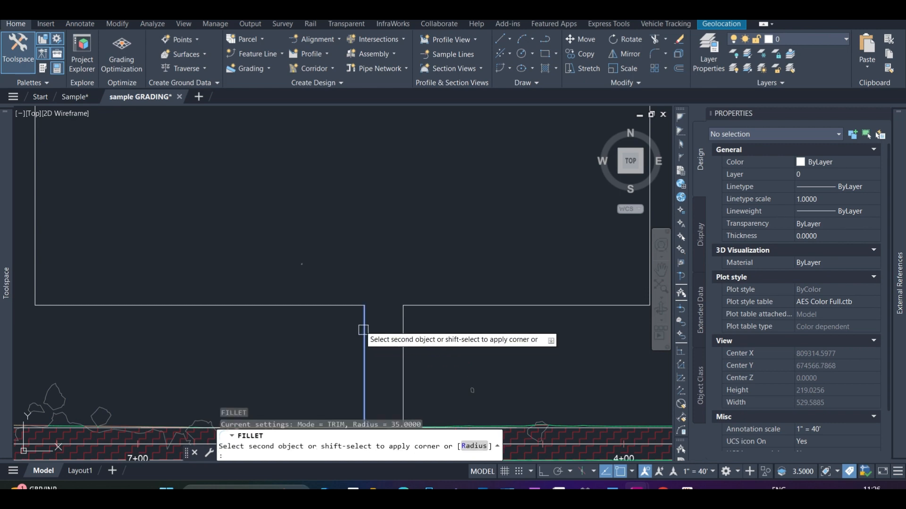
pyautogui.click(342, 306)
pyautogui.press('Return')
pyautogui.click(401, 330)
pyautogui.click(429, 306)
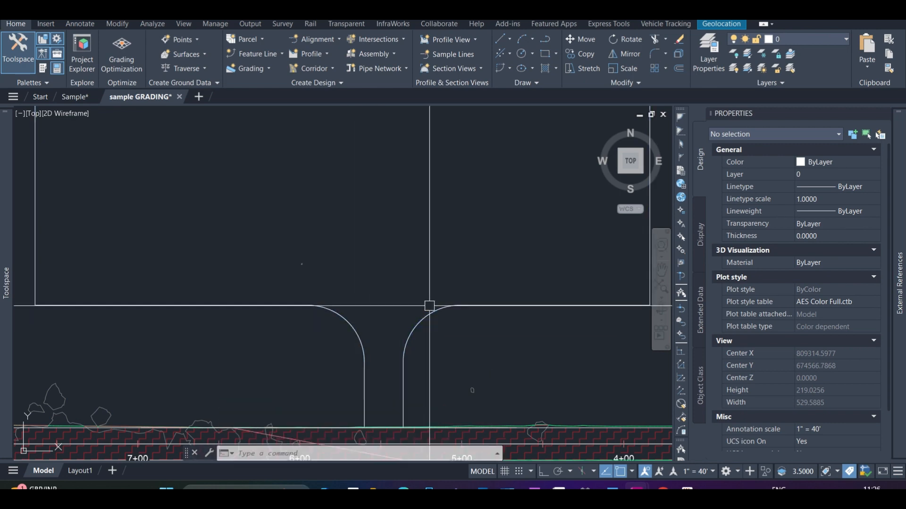
# Fillet both driveway sides into the entrance road's edge line with the same 35 radius
pyautogui.scroll(-6, 415, 254)
pyautogui.scroll(6, 388, 307)
pyautogui.press('Return')
pyautogui.click(419, 210)
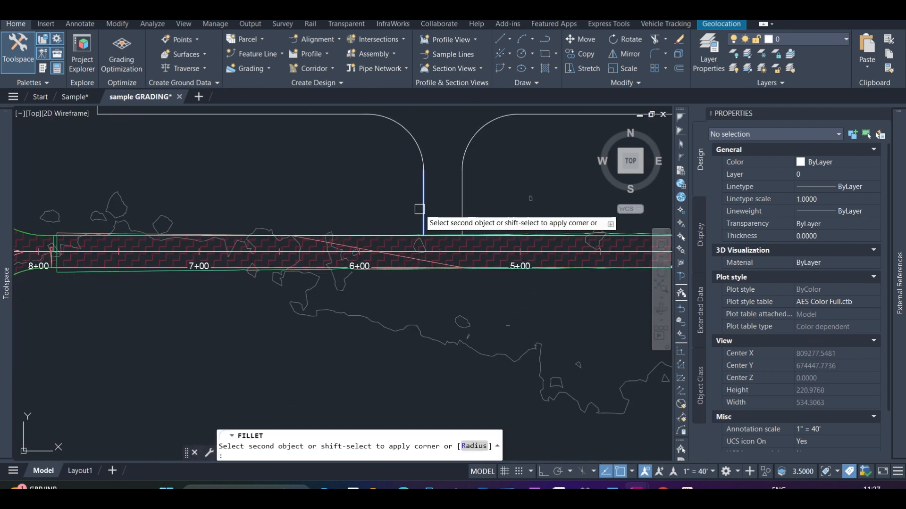
pyautogui.click(402, 232)
pyautogui.press('Return')
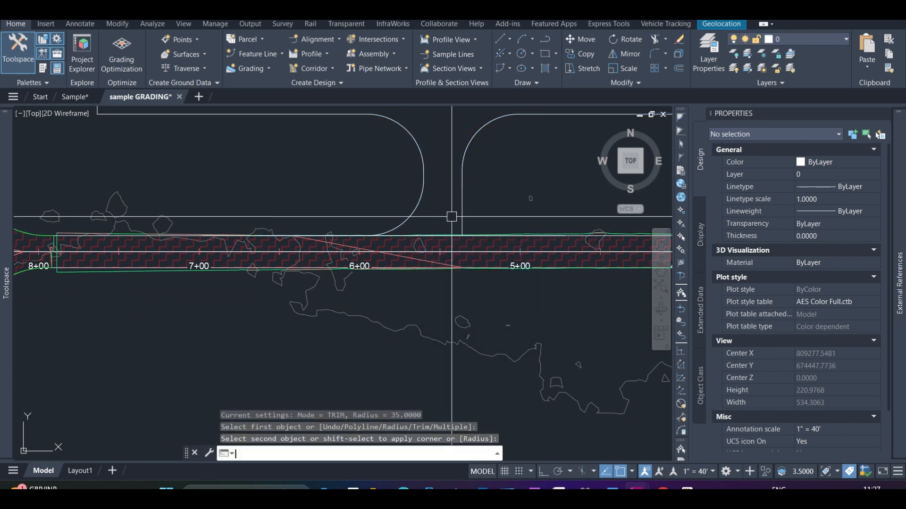
pyautogui.press('Return')
pyautogui.click(465, 209)
pyautogui.click(500, 236)
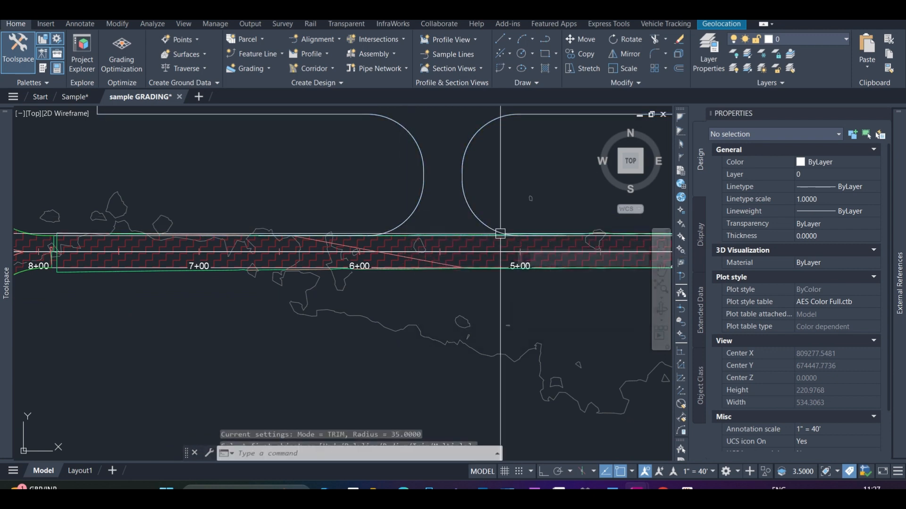
# Stretch the boundary's east end vertex to the west driveway curve's end at the road, and remove the leftover west end vertex
pyautogui.scroll(-4, 495, 235)
pyautogui.click(469, 217)
pyautogui.scroll(5, 467, 217)
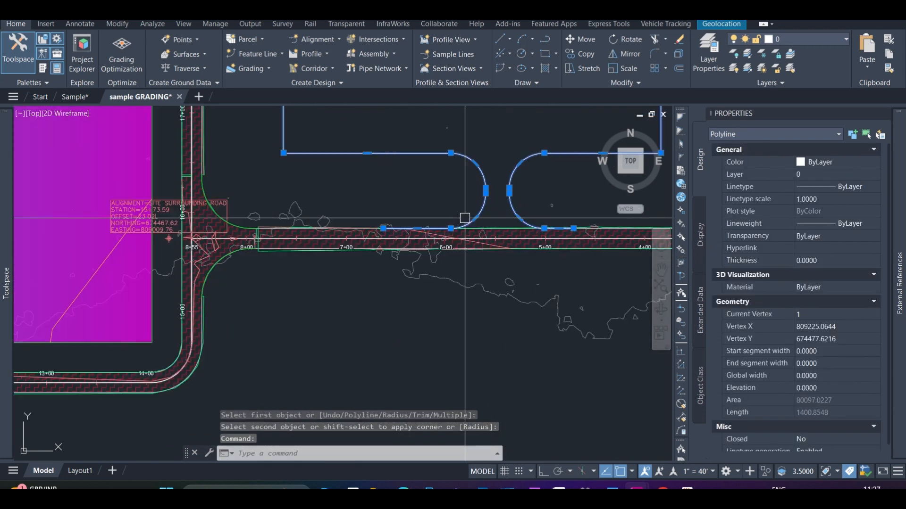
pyautogui.click(573, 228)
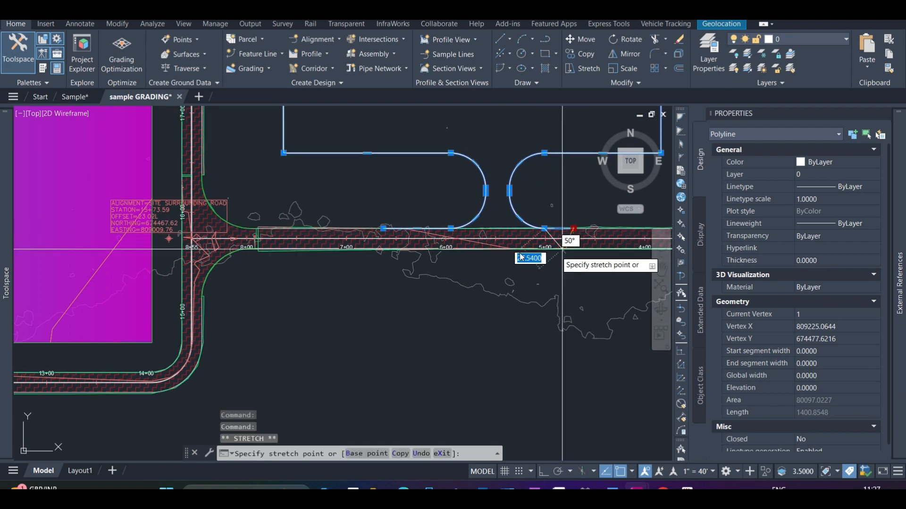
pyautogui.click(450, 229)
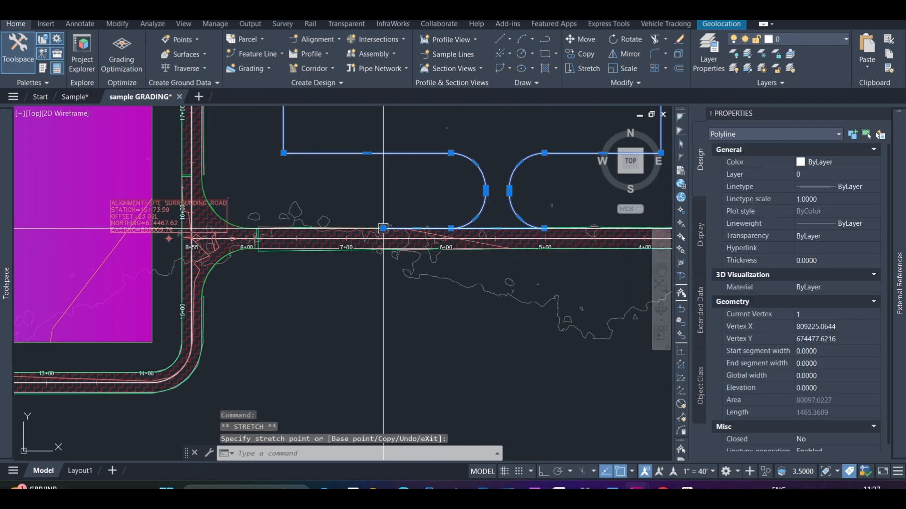
pyautogui.moveTo(383, 228)
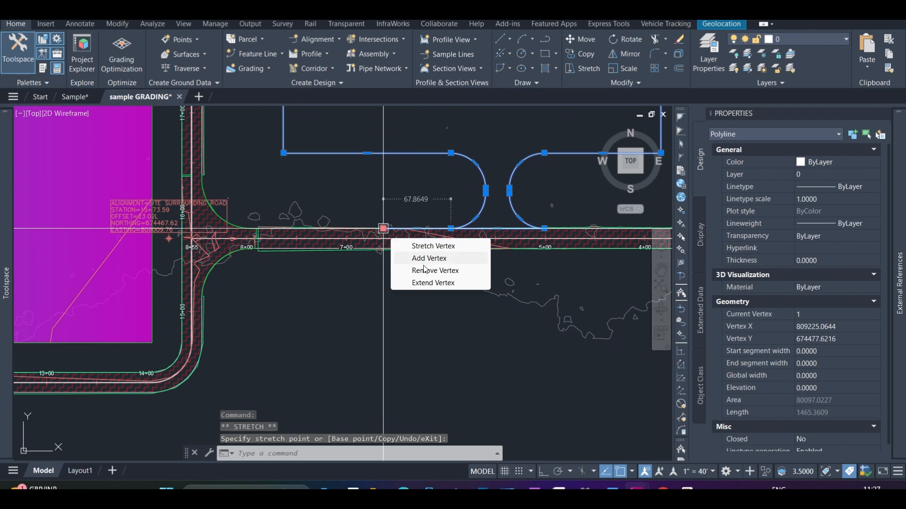
pyautogui.click(428, 270)
pyautogui.scroll(-5, 407, 324)
pyautogui.scroll(4, 429, 279)
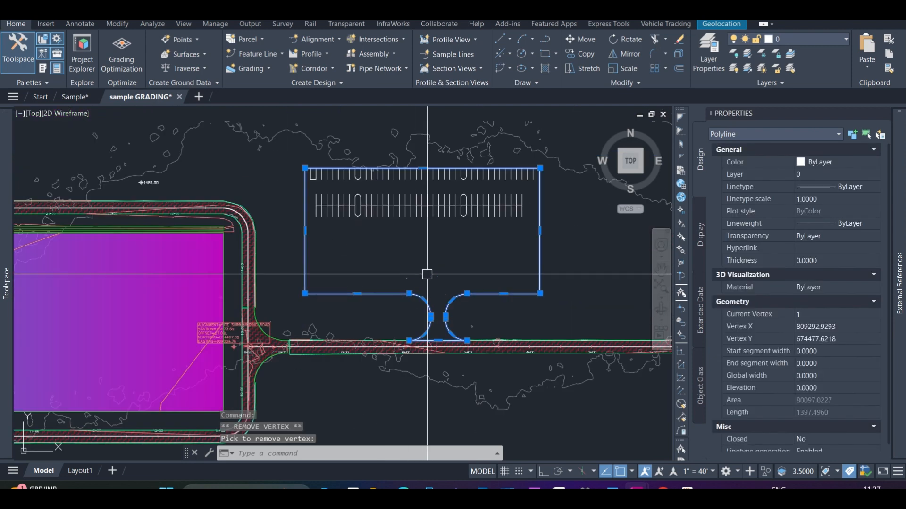
pyautogui.press('Escape')
pyautogui.click(531, 230)
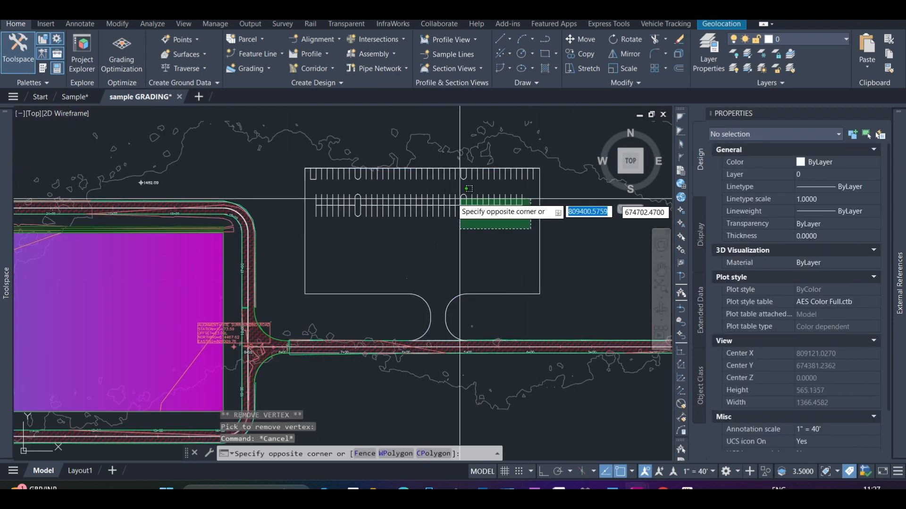
pyautogui.press('Escape')
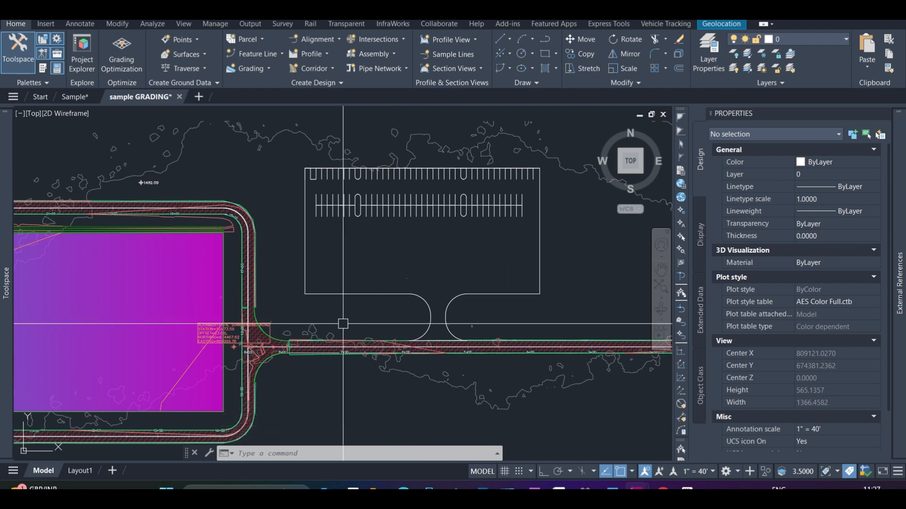
pyautogui.write('d')
pyautogui.press('Return')
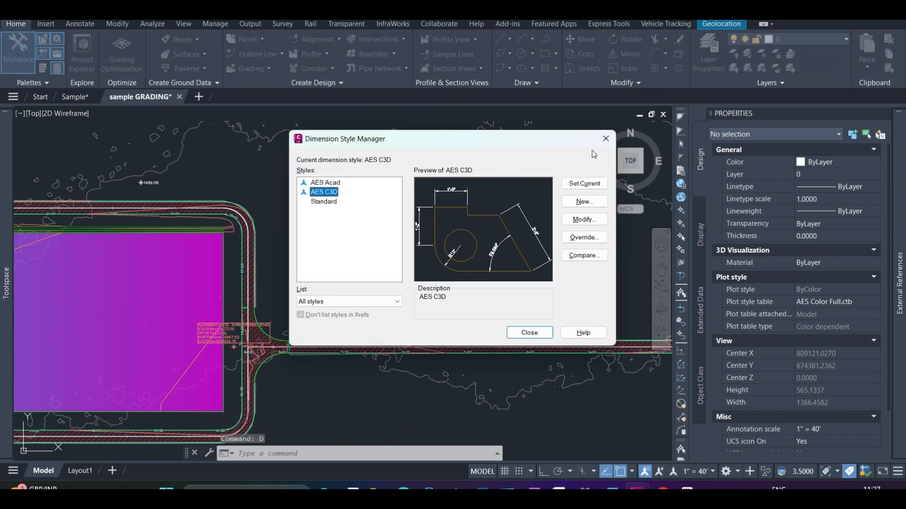
pyautogui.click(529, 332)
# Fillet the parking boundary's southwest corner with a radius of 10
pyautogui.scroll(2, 348, 309)
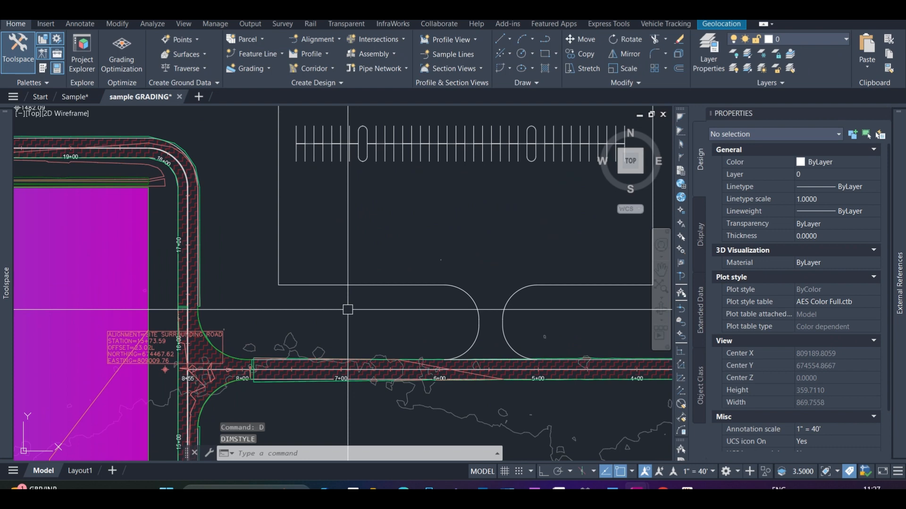
pyautogui.write('f')
pyautogui.press('Return')
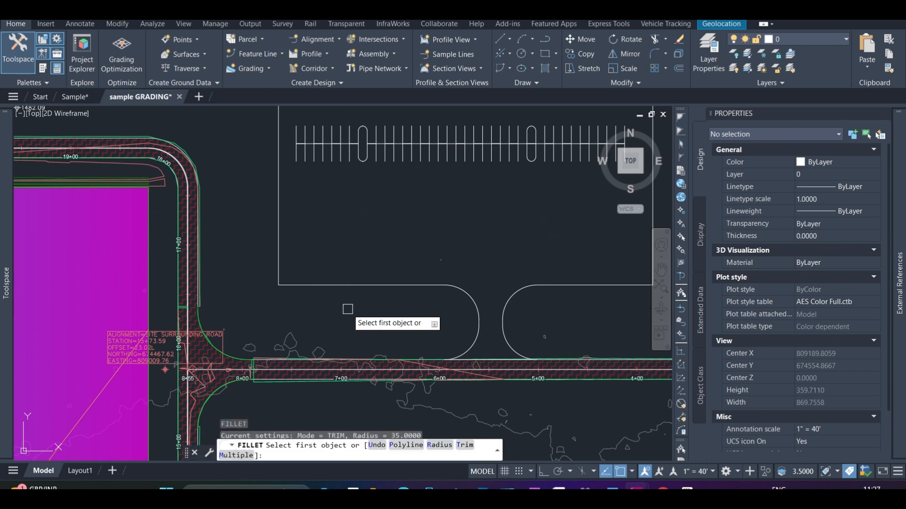
pyautogui.write('r')
pyautogui.press('Return')
pyautogui.write('10')
pyautogui.press('Return')
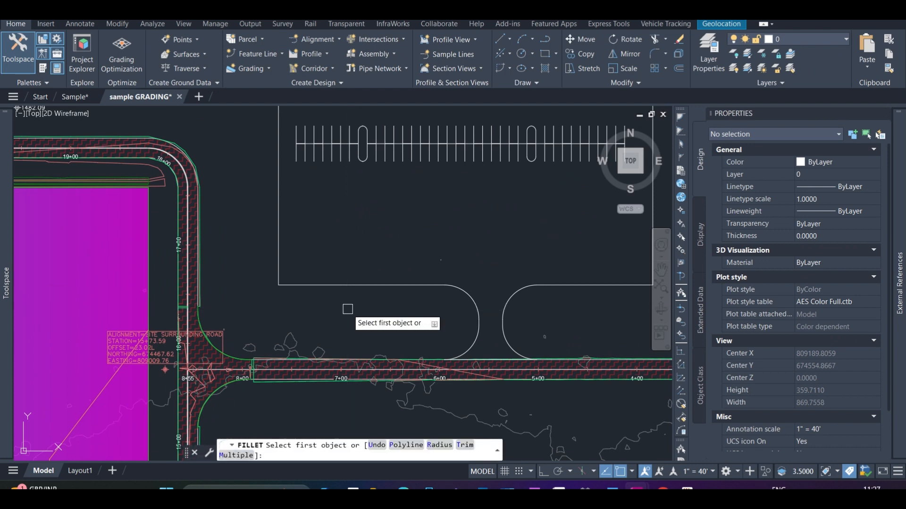
pyautogui.click(288, 284)
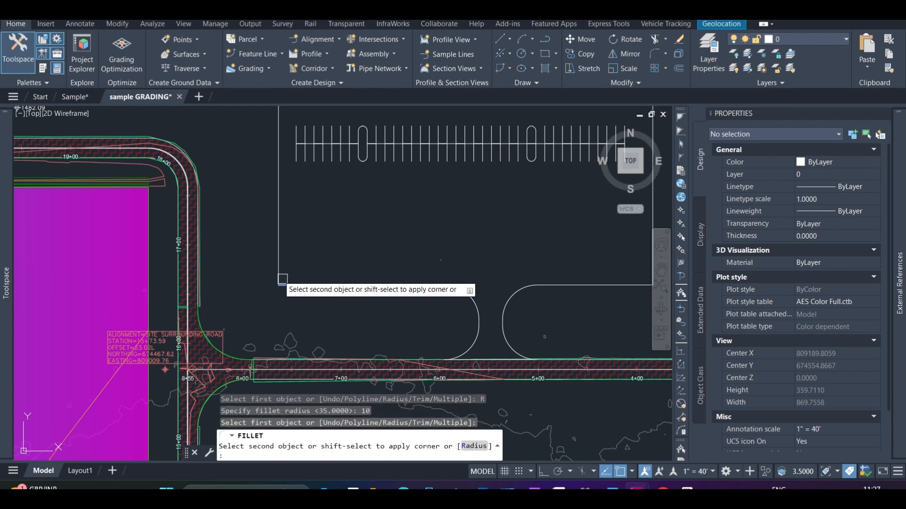
pyautogui.click(279, 273)
# Fillet the parking boundary's southeast corner with the same radius of 10
pyautogui.scroll(-4, 271, 233)
pyautogui.scroll(6, 276, 198)
pyautogui.press('Return')
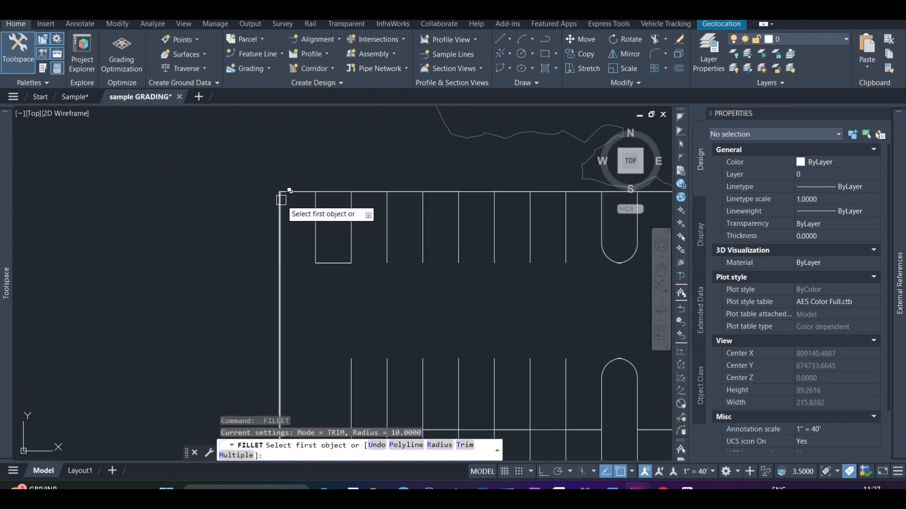
pyautogui.scroll(-5, 281, 200)
pyautogui.click(570, 417)
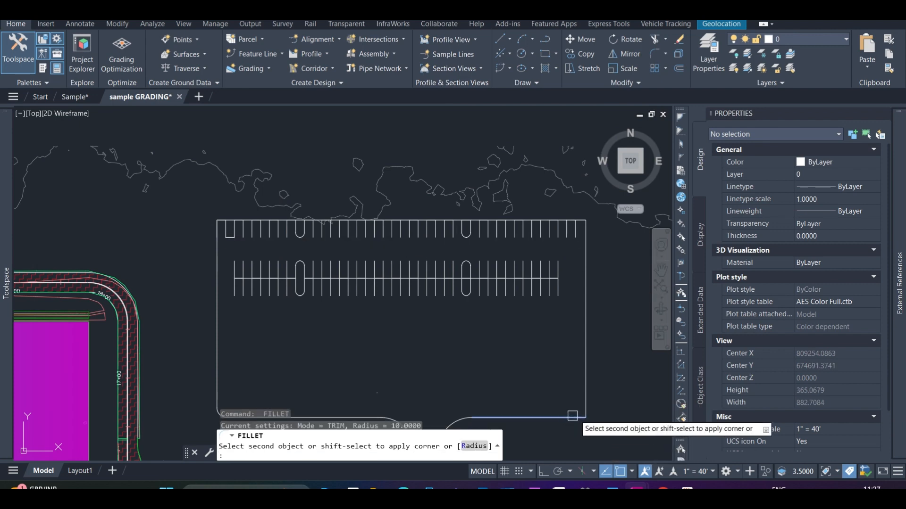
pyautogui.click(585, 404)
pyautogui.scroll(-4, 543, 281)
pyautogui.scroll(6, 560, 279)
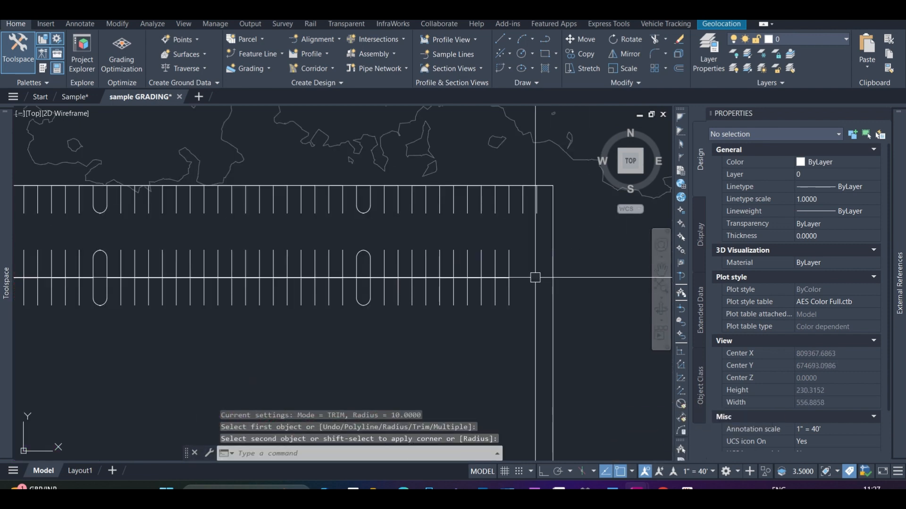
pyautogui.scroll(-5, 547, 278)
pyautogui.press('Escape')
pyautogui.scroll(-2, 443, 274)
pyautogui.scroll(4, 417, 324)
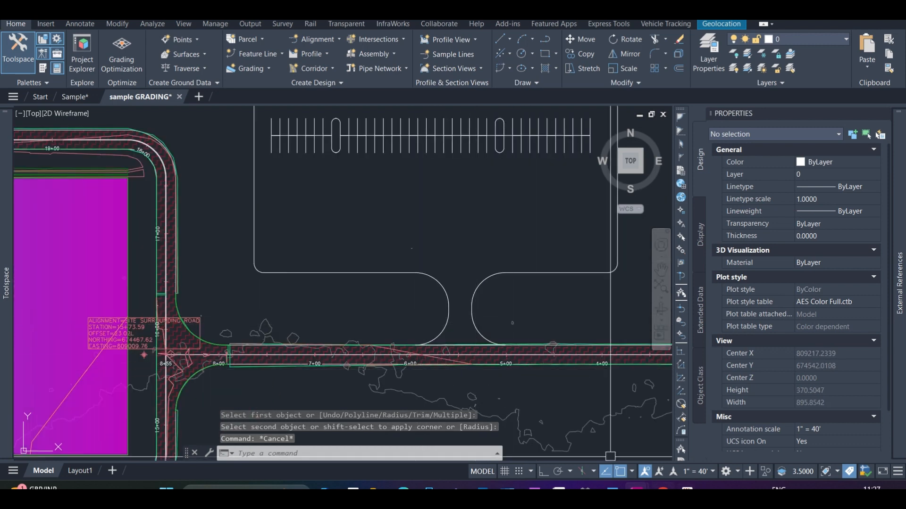
pyautogui.scroll(-2, 371, 315)
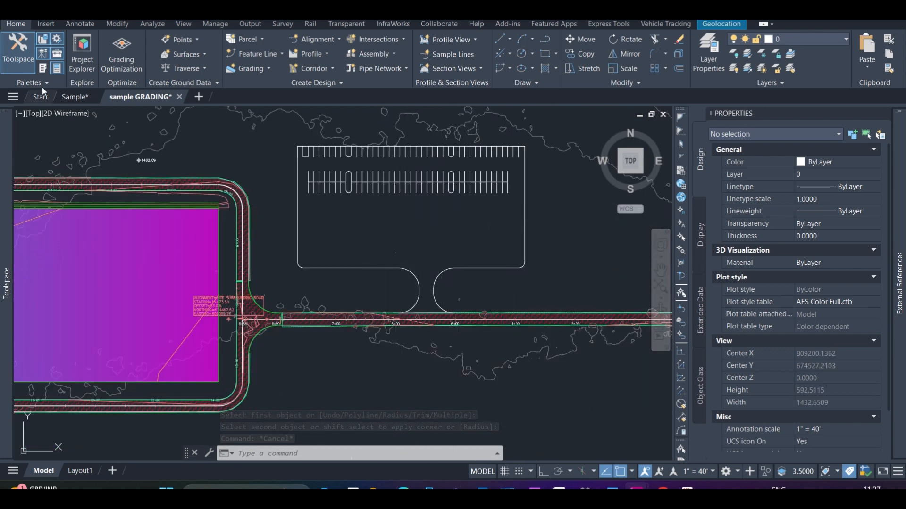
# Switch to the Sample drawing and examine the pavement hatch and the double outlines of its rounded parking islands
pyautogui.click(75, 97)
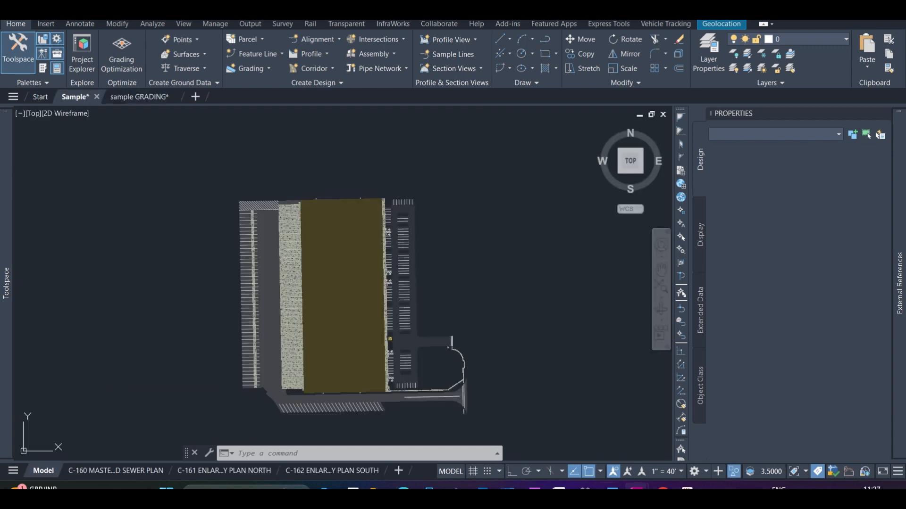
pyautogui.scroll(5, 401, 198)
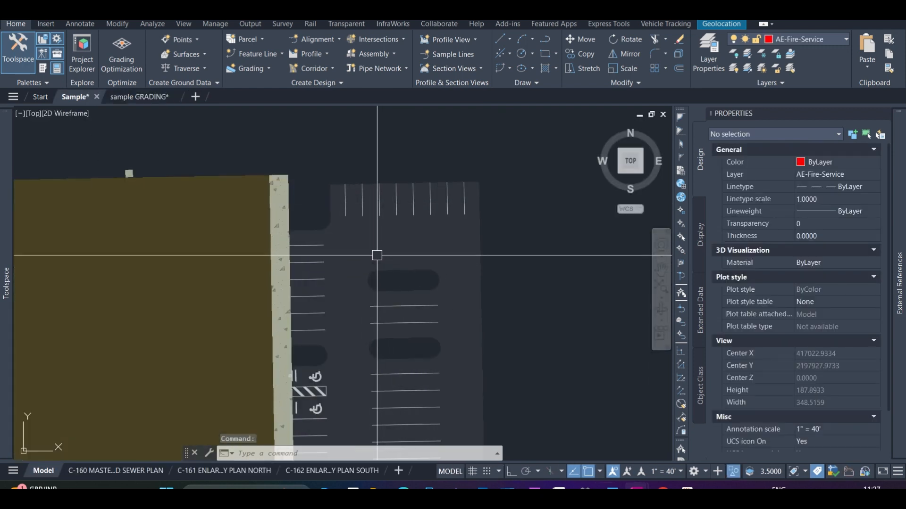
pyautogui.click(384, 253)
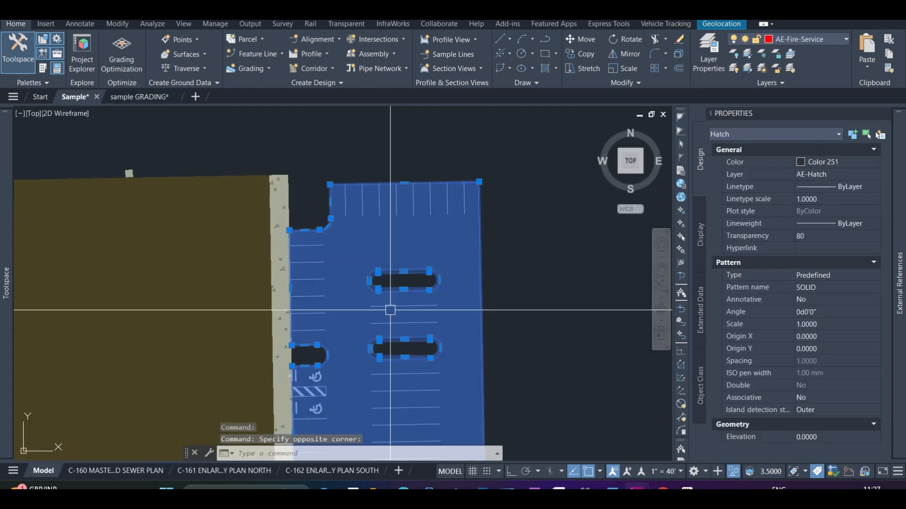
pyautogui.scroll(4, 399, 301)
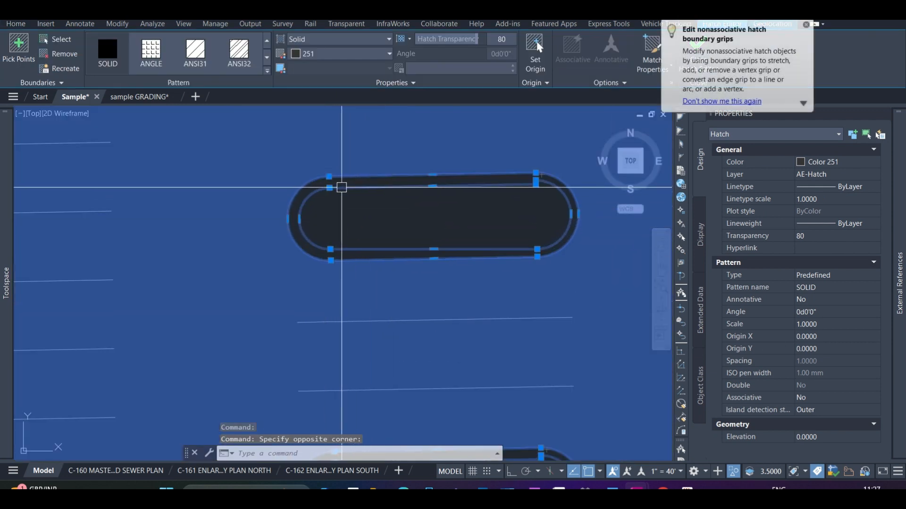
pyautogui.scroll(-4, 368, 215)
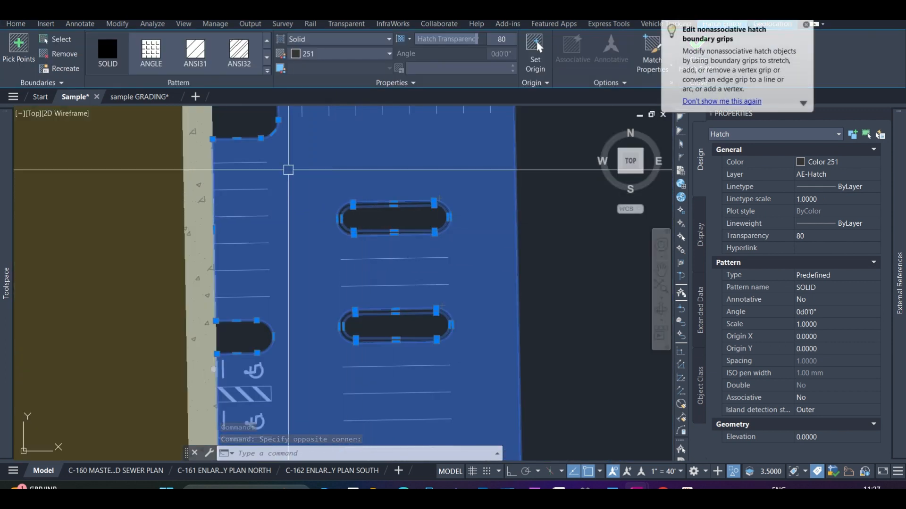
pyautogui.scroll(5, 362, 207)
# Return to the sample GRADING drawing and select the outline at the west island of the double stall row
pyautogui.click(124, 100)
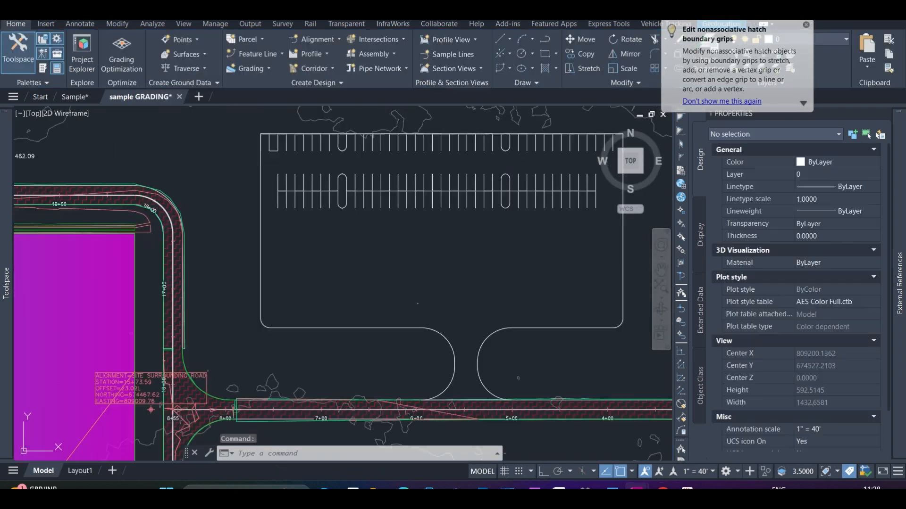
pyautogui.click(327, 166)
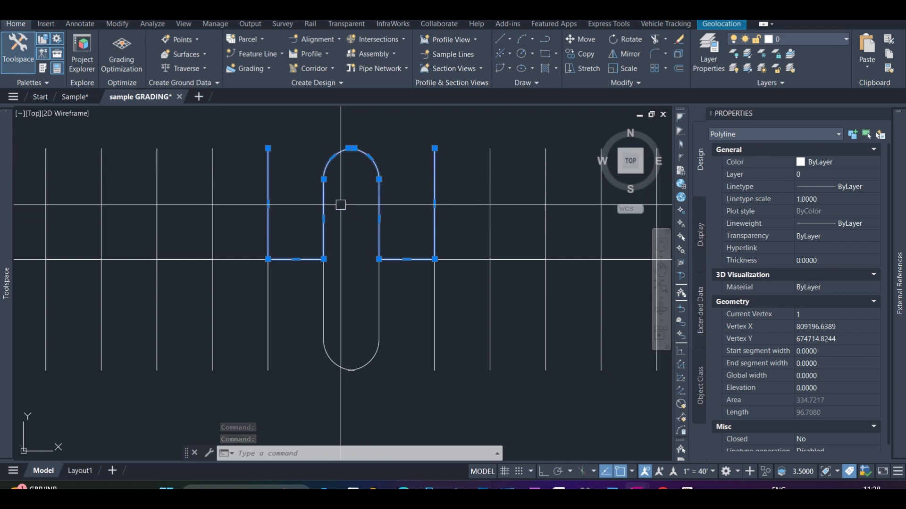
pyautogui.write('h')
pyautogui.press('Return')
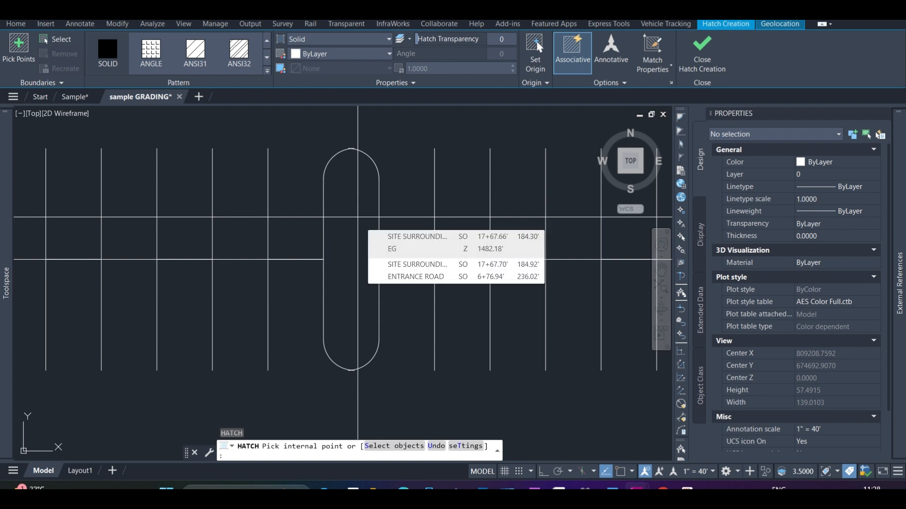
pyautogui.press('Escape')
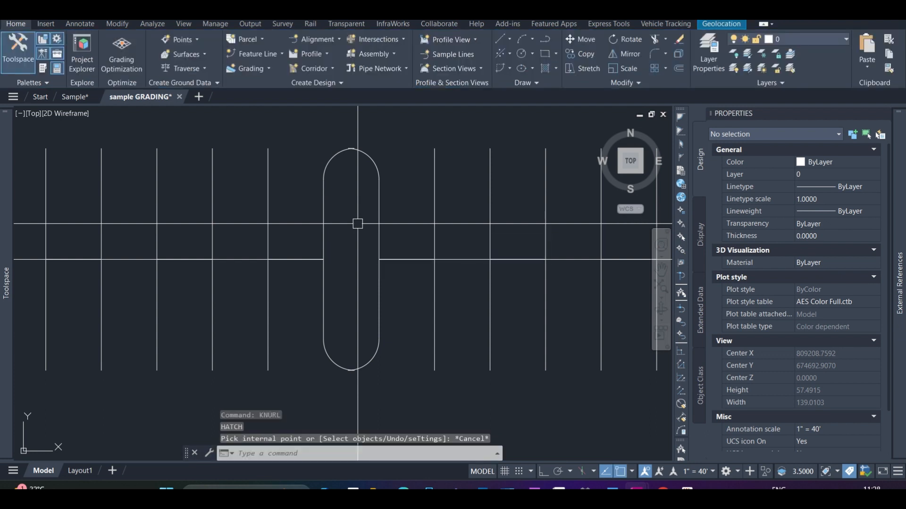
# Draw a polyline along the straight west side of the double row's west island, between its two arc ends
pyautogui.press('Return')
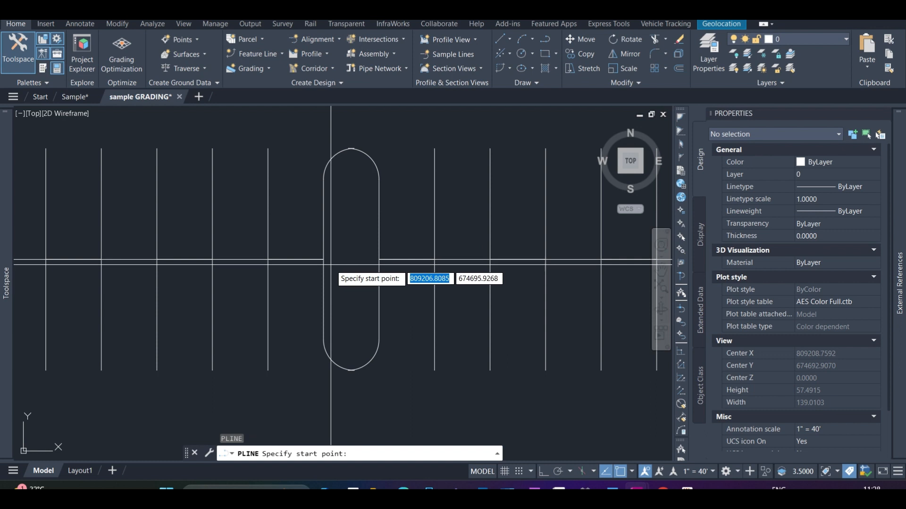
pyautogui.click(323, 177)
pyautogui.click(324, 339)
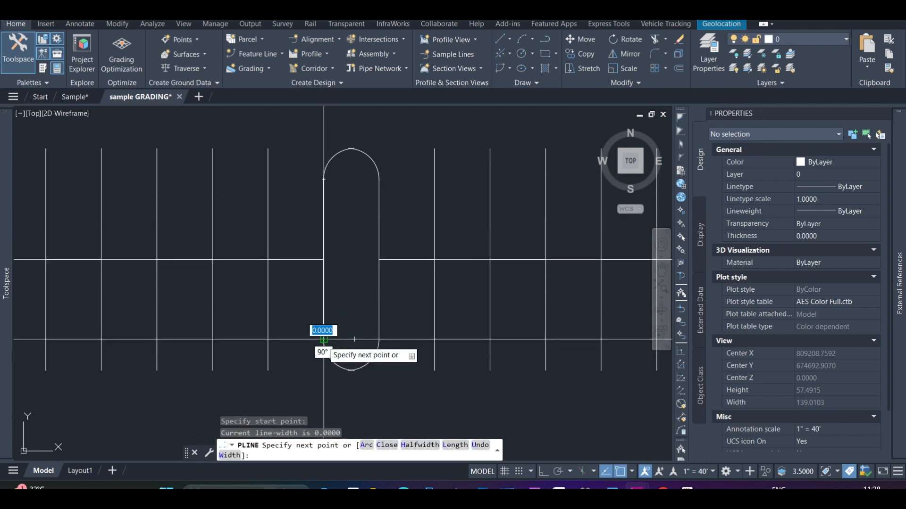
pyautogui.press('Return')
# Offset the new west side polyline by 1.5 towards the inside of the island
pyautogui.click(323, 313)
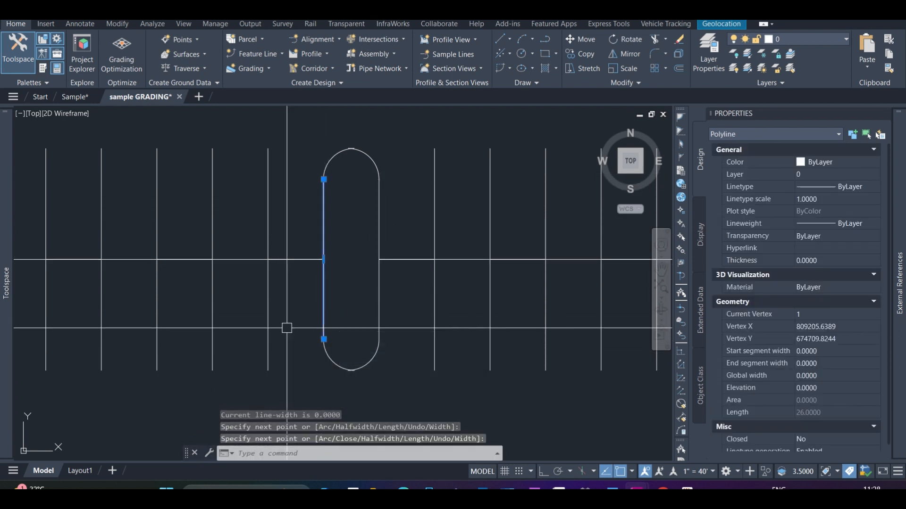
pyautogui.write('o')
pyautogui.press('Return')
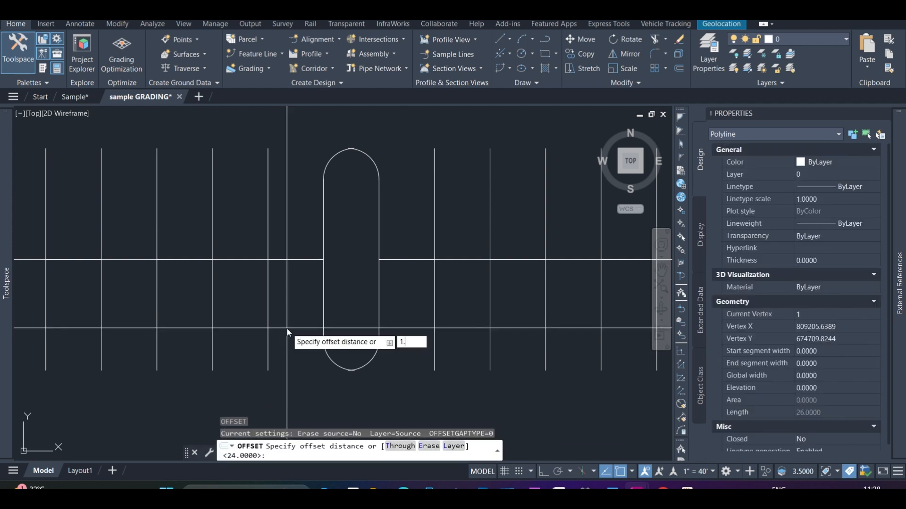
pyautogui.write('1.5')
pyautogui.press('Return')
pyautogui.click(323, 325)
pyautogui.click(330, 314)
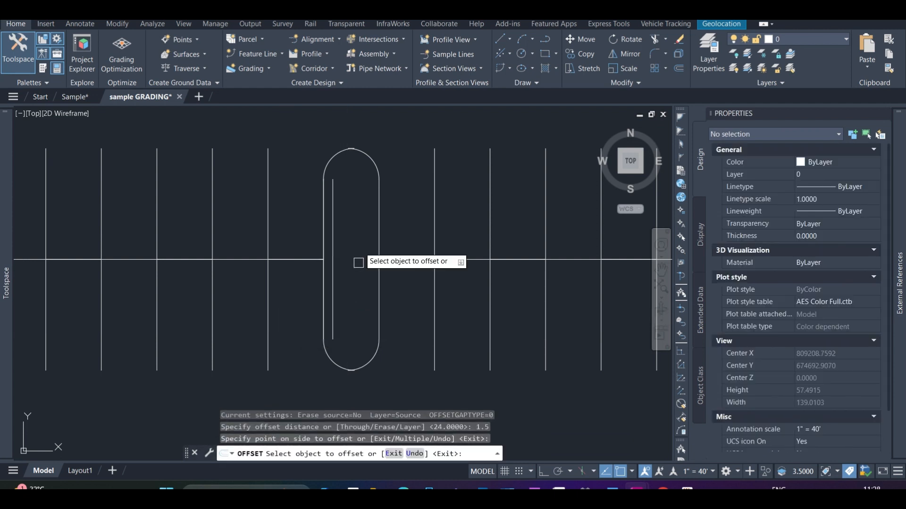
pyautogui.press('Escape')
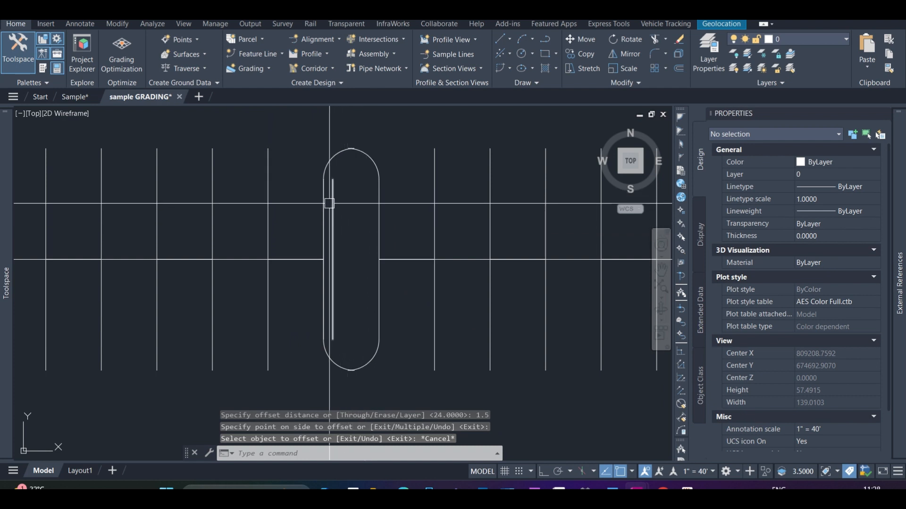
pyautogui.press('Escape')
# Add a vertex to the west side polyline's south end, placed at the south end of the island's straight east side
pyautogui.click(320, 179)
pyautogui.moveTo(323, 180)
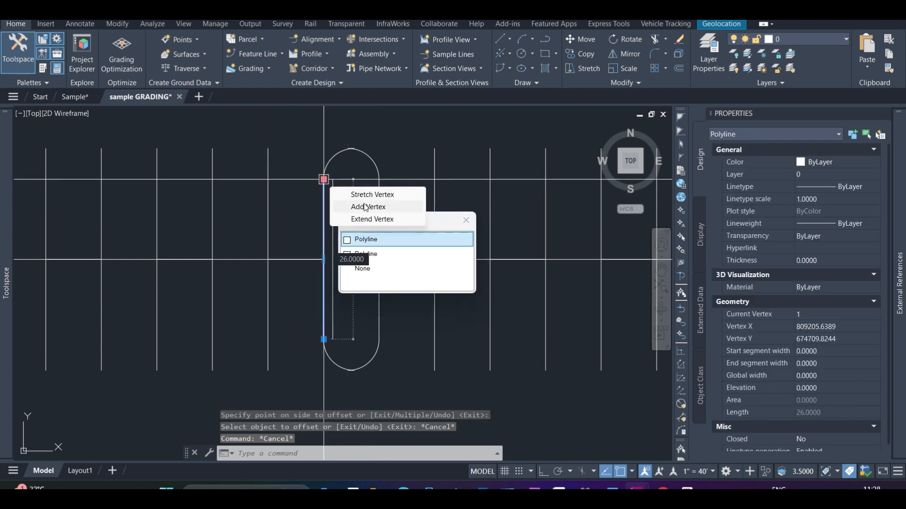
pyautogui.click(368, 208)
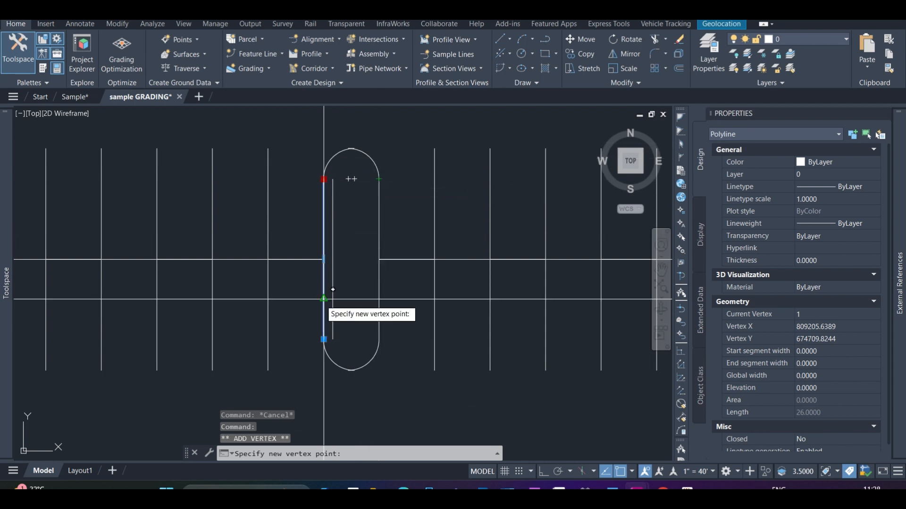
pyautogui.press('Escape')
pyautogui.moveTo(324, 339)
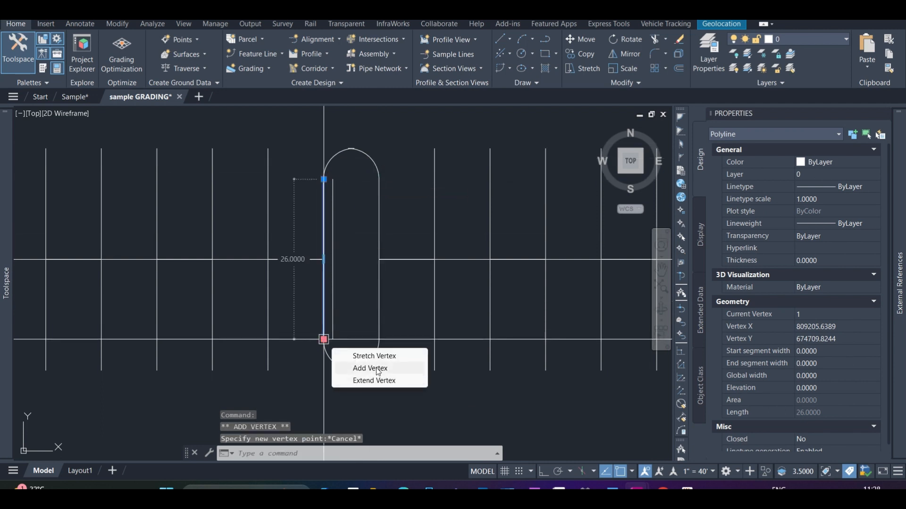
pyautogui.click(377, 369)
pyautogui.click(379, 339)
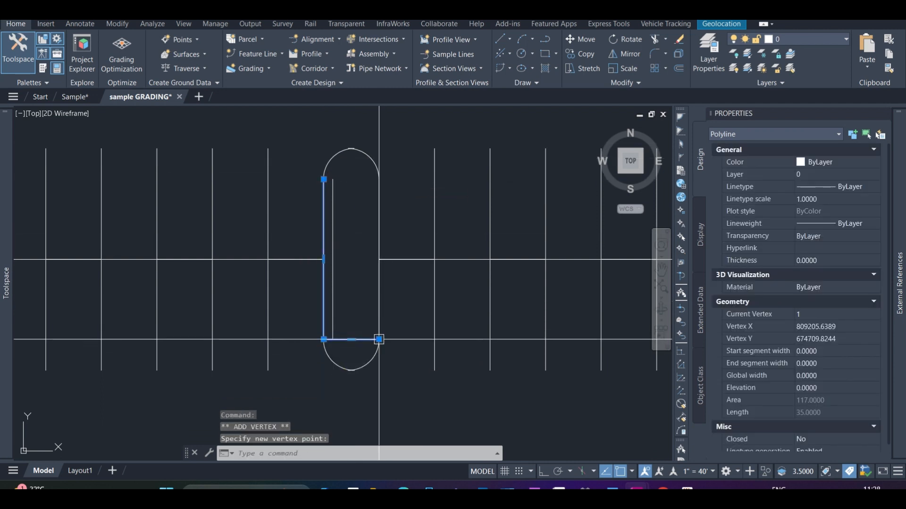
# Continue the polyline with a vertex at the north end of the island's east side, and set it to closed
pyautogui.moveTo(379, 340)
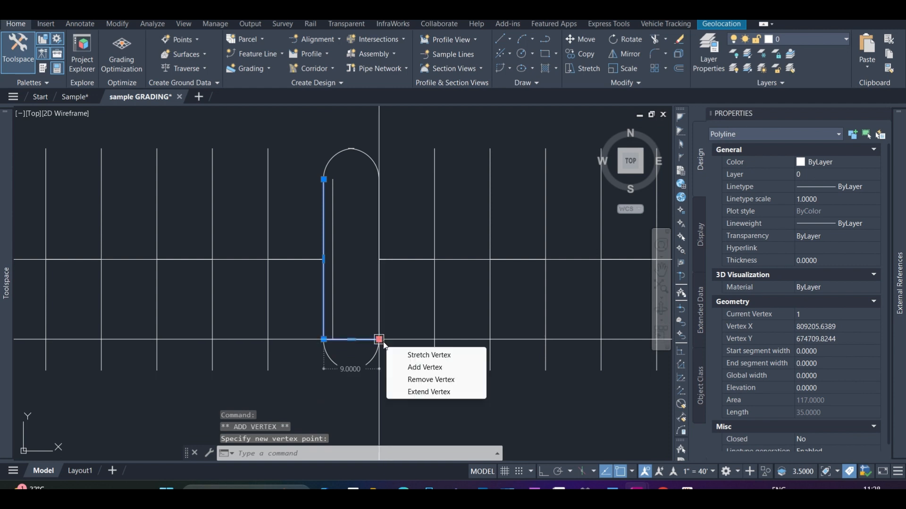
pyautogui.click(421, 368)
pyautogui.click(379, 180)
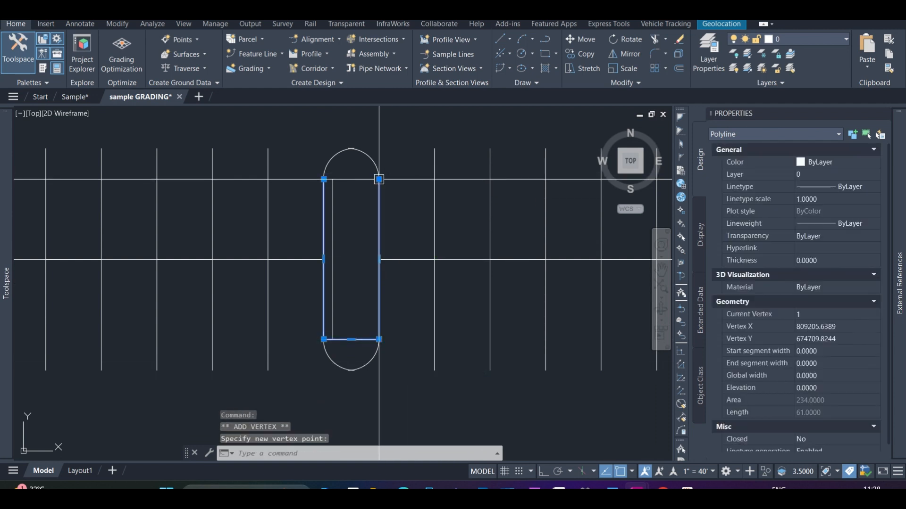
pyautogui.moveTo(379, 180)
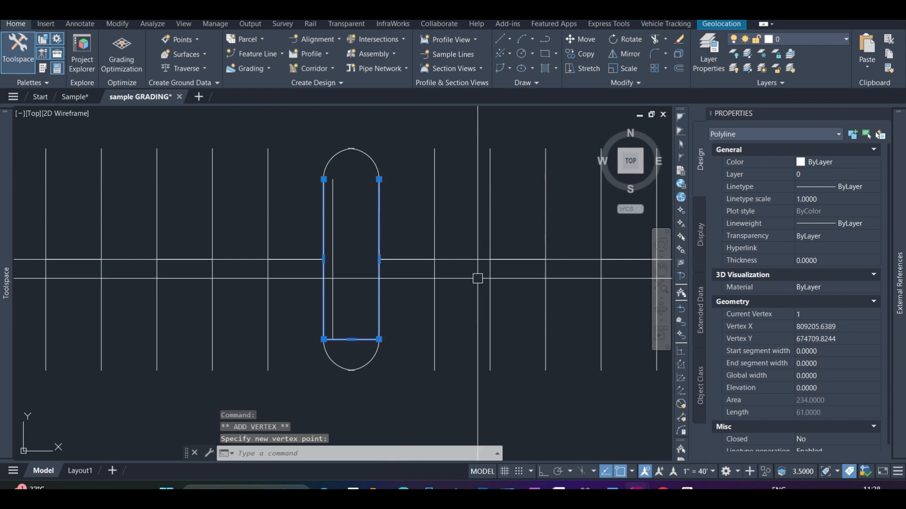
pyautogui.click(828, 440)
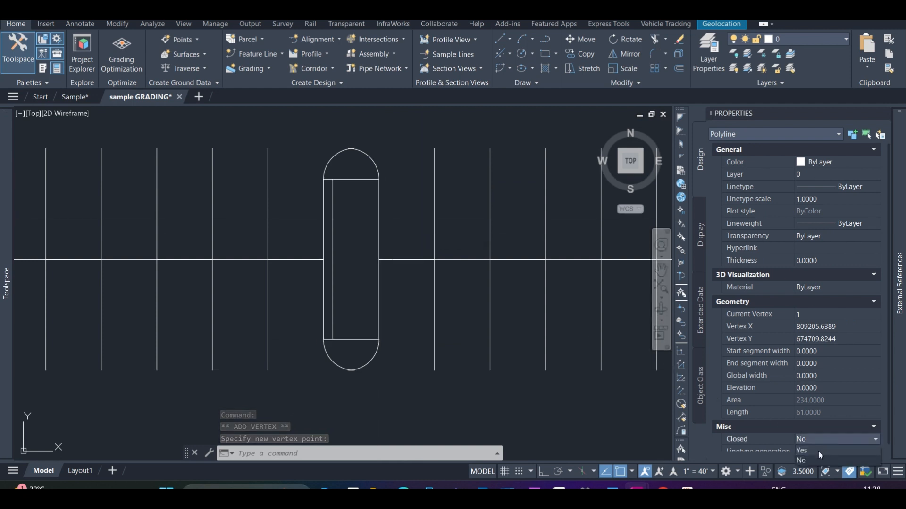
pyautogui.click(818, 451)
# Convert the closed polyline's north and south segments to arcs whose midpoints lie on the island's rounded ends
pyautogui.moveTo(351, 179)
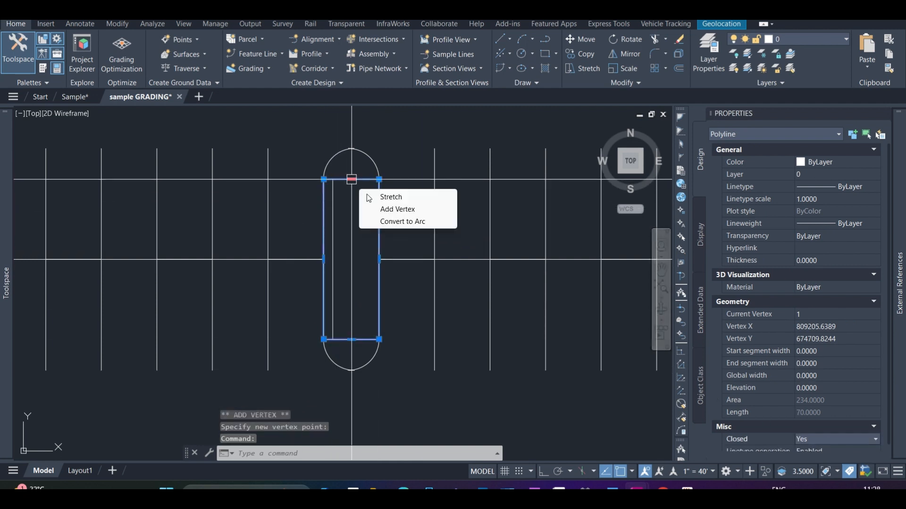
pyautogui.click(403, 222)
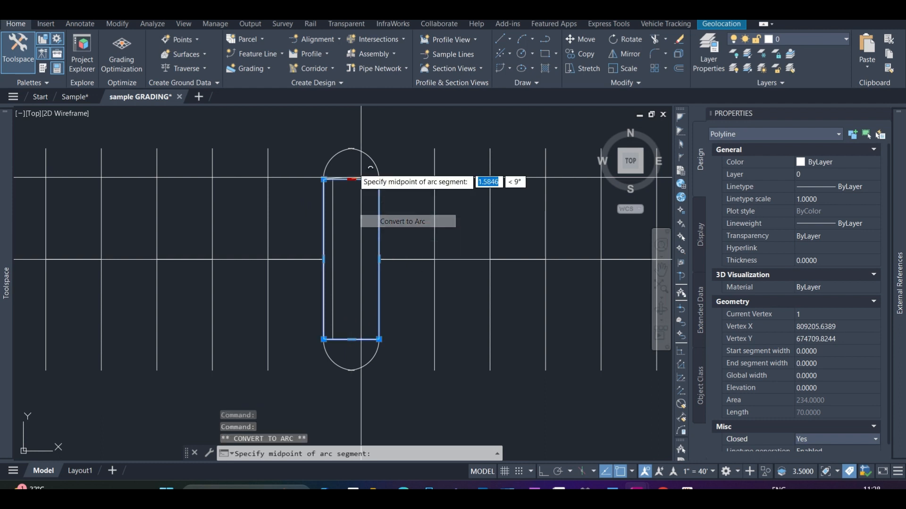
pyautogui.click(351, 149)
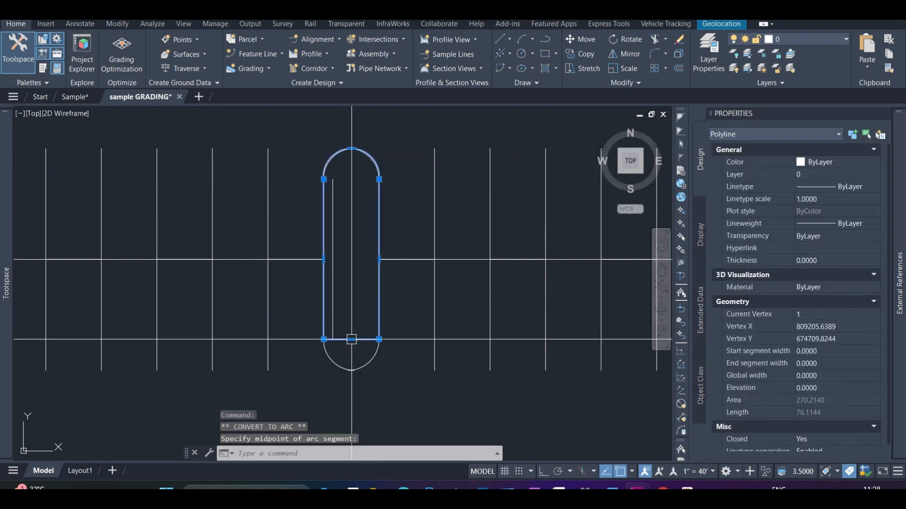
pyautogui.moveTo(351, 339)
pyautogui.click(394, 383)
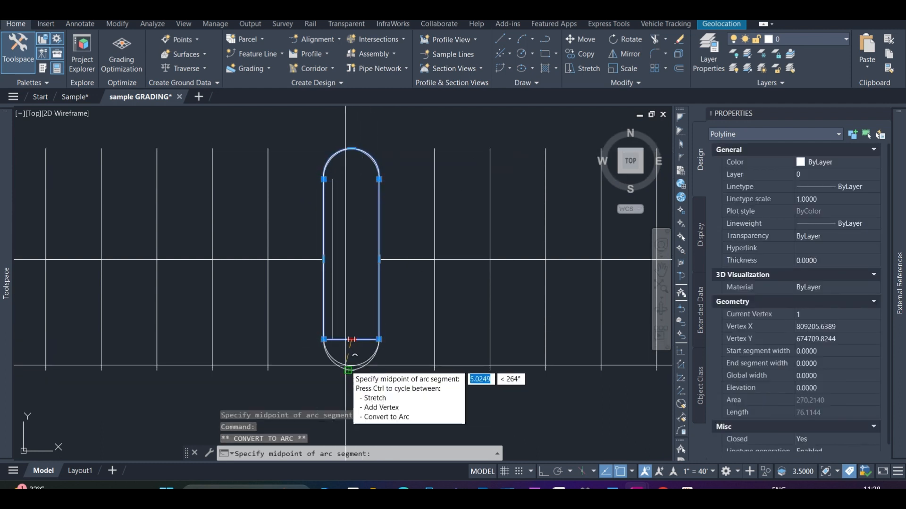
pyautogui.click(351, 366)
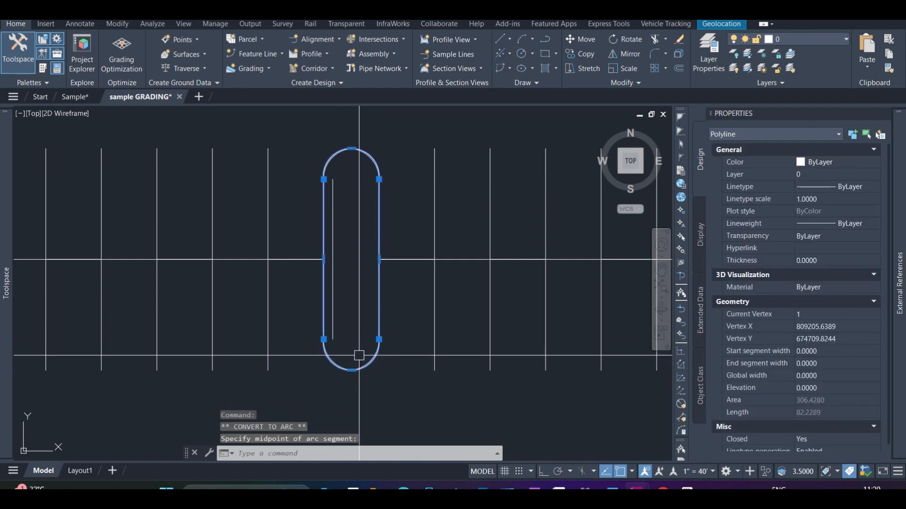
# Offset the closed island outline inward by the same distance of 1.5
pyautogui.write('o')
pyautogui.press('Return')
pyautogui.press('Return')
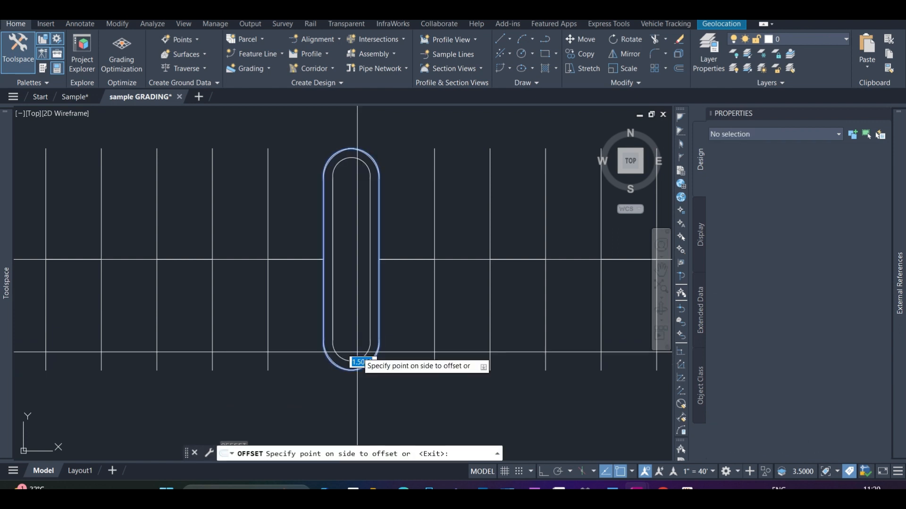
pyautogui.click(358, 330)
pyautogui.press('Escape')
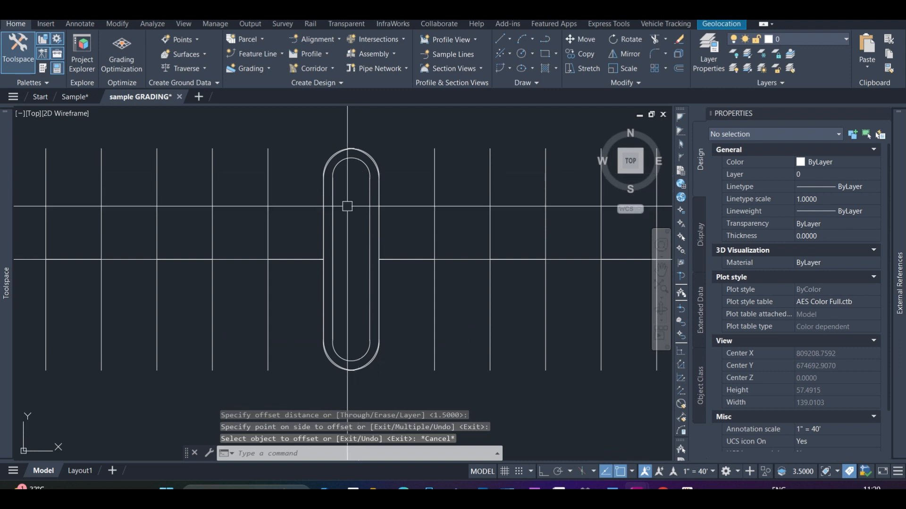
# Fill the inside of the island's inner outline with a solid hatch
pyautogui.scroll(-2, 354, 213)
pyautogui.scroll(4, 349, 222)
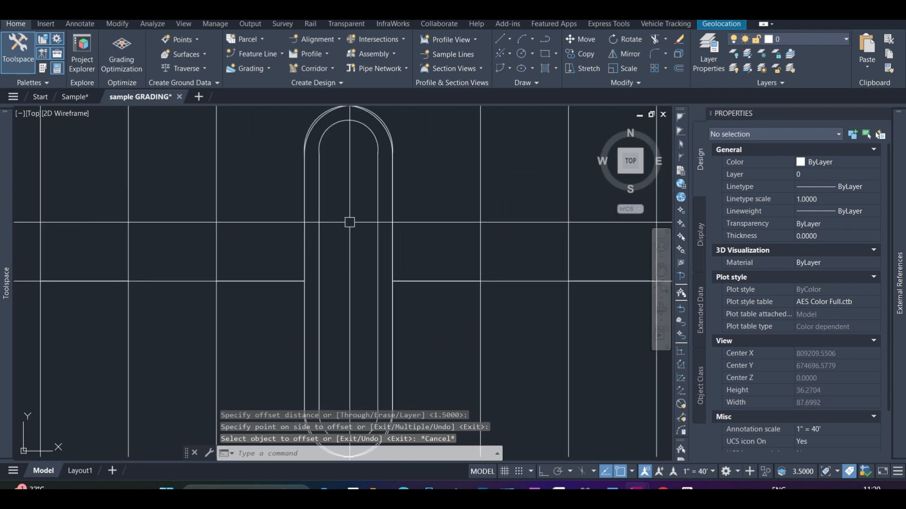
pyautogui.write('hatch')
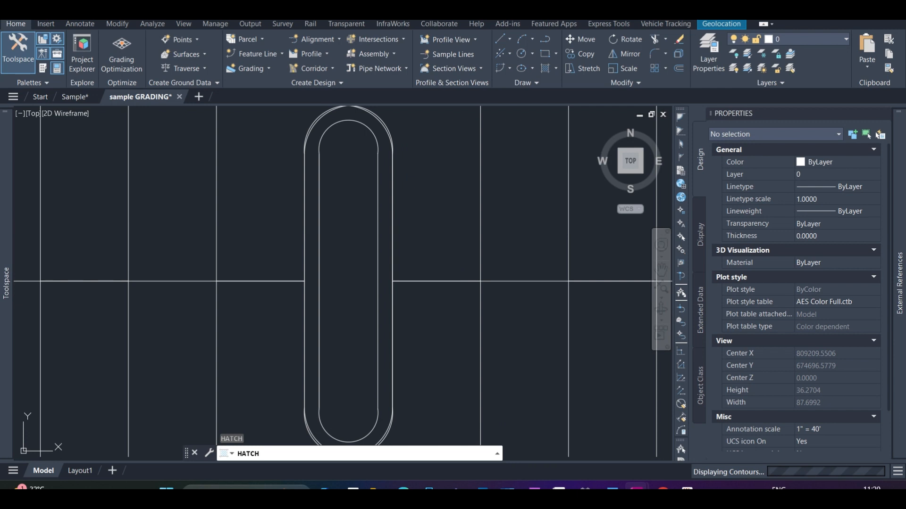
pyautogui.press('Return')
pyautogui.rightClick(67, 29)
pyautogui.click(351, 213)
pyautogui.click(347, 204)
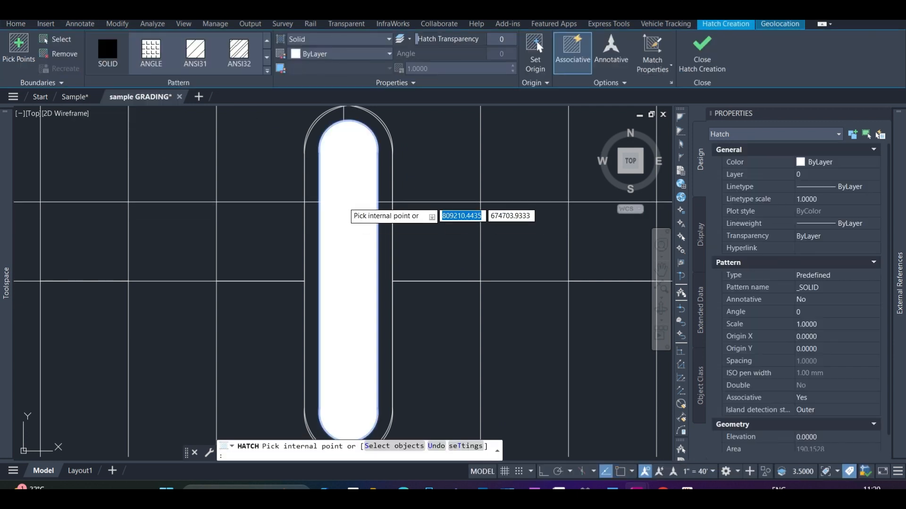
pyautogui.click(345, 202)
pyautogui.press('Escape')
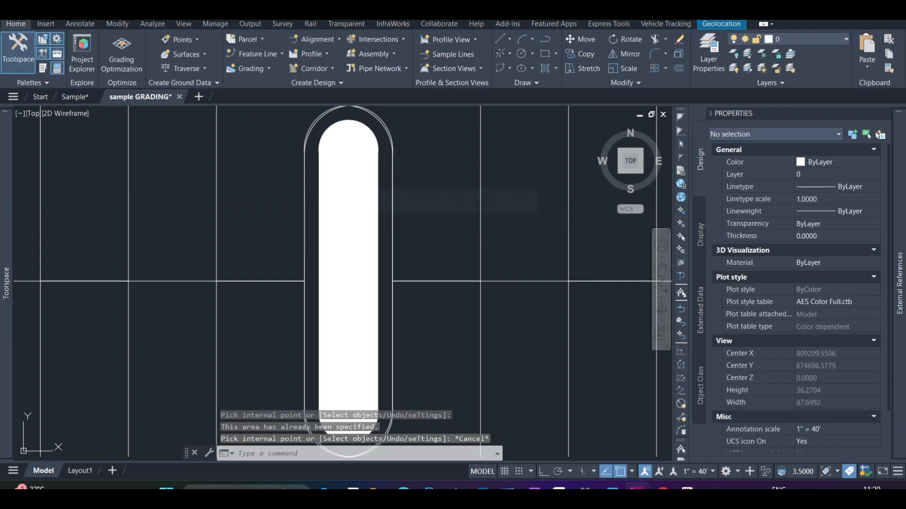
# Change the island hatch's pattern from solid to GRASS
pyautogui.click(345, 195)
pyautogui.click(267, 71)
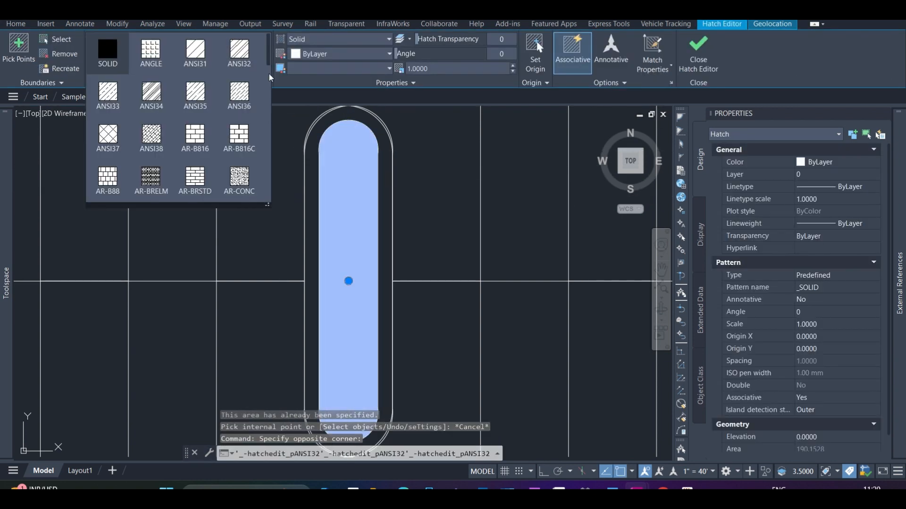
pyautogui.scroll(-3, 257, 138)
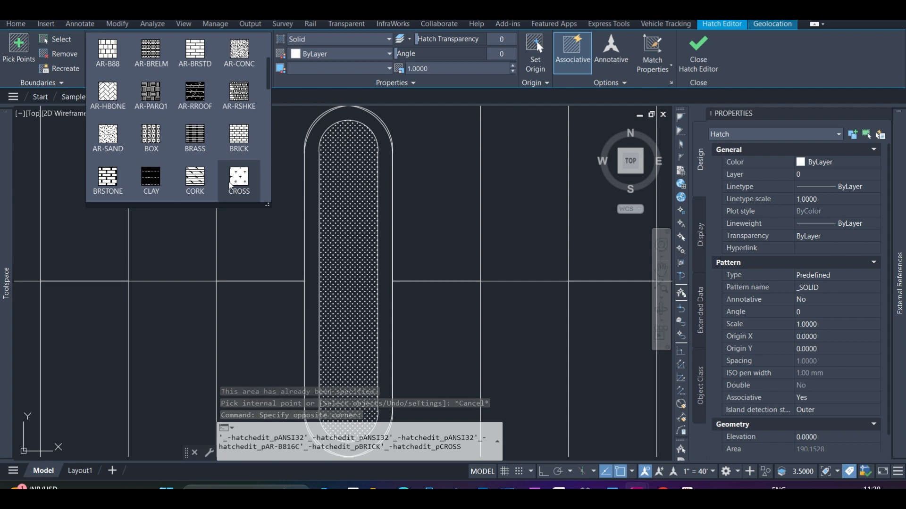
pyautogui.scroll(-3, 230, 185)
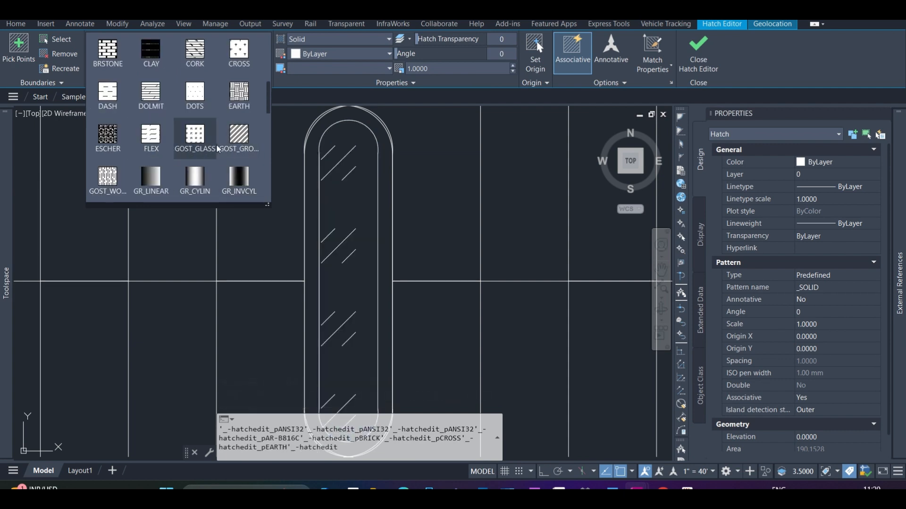
pyautogui.scroll(-3, 218, 149)
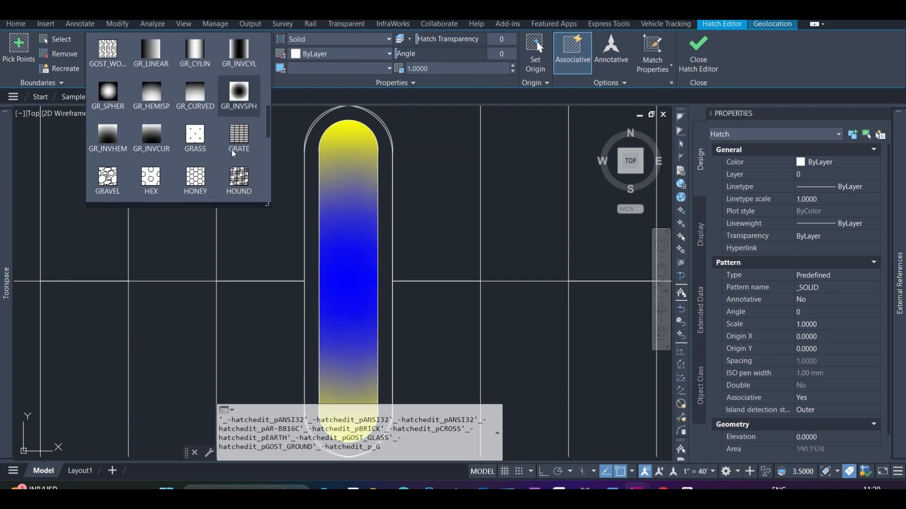
pyautogui.click(194, 137)
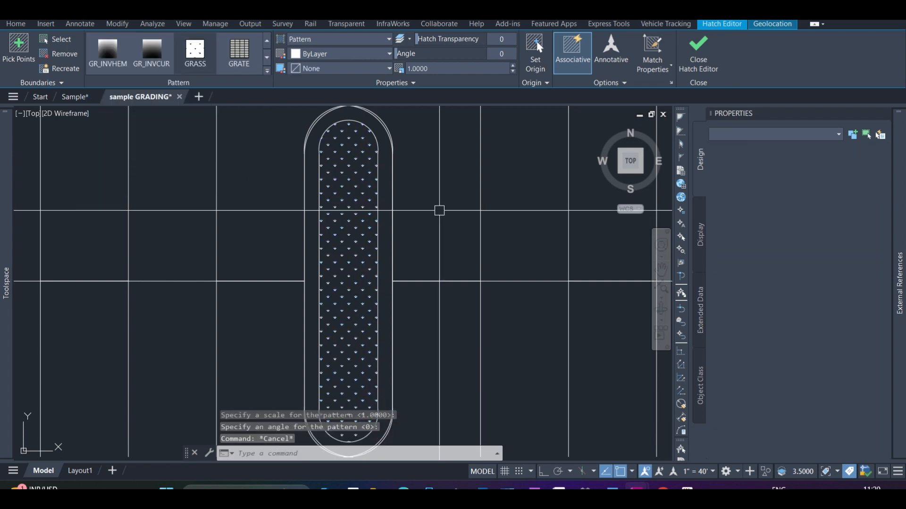
pyautogui.scroll(-8, 353, 286)
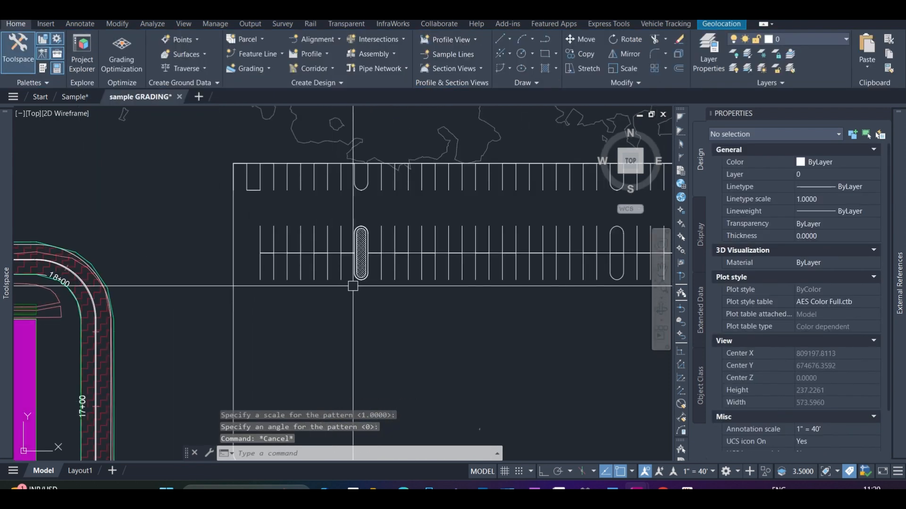
pyautogui.scroll(-2, 352, 285)
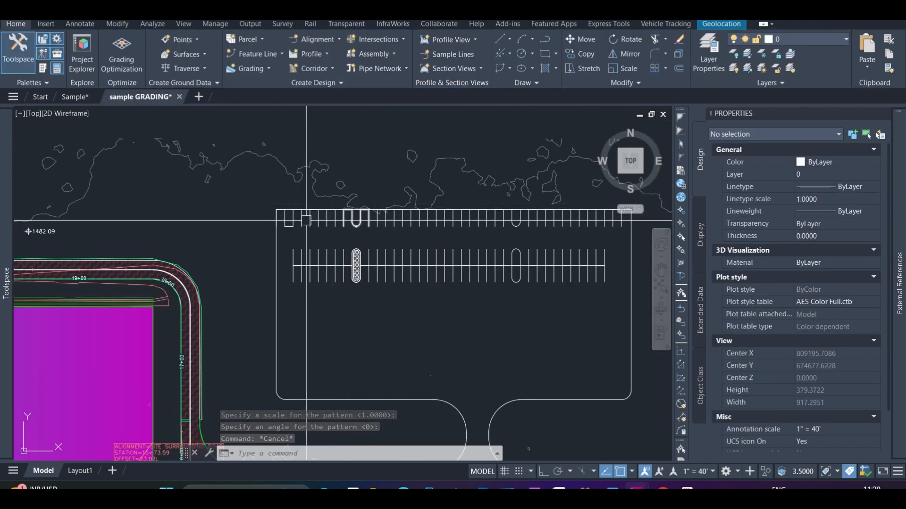
pyautogui.scroll(-3, 307, 212)
pyautogui.scroll(5, 442, 243)
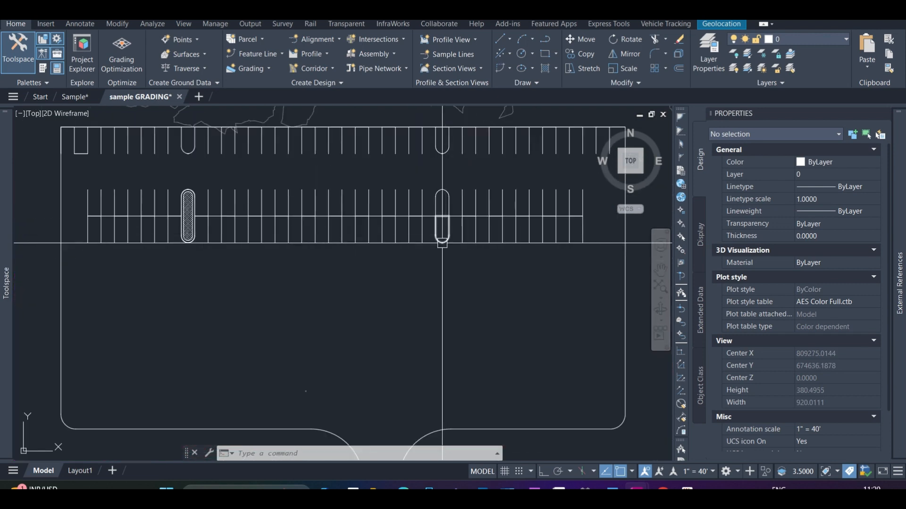
pyautogui.scroll(-4, 442, 243)
pyautogui.scroll(4, 418, 261)
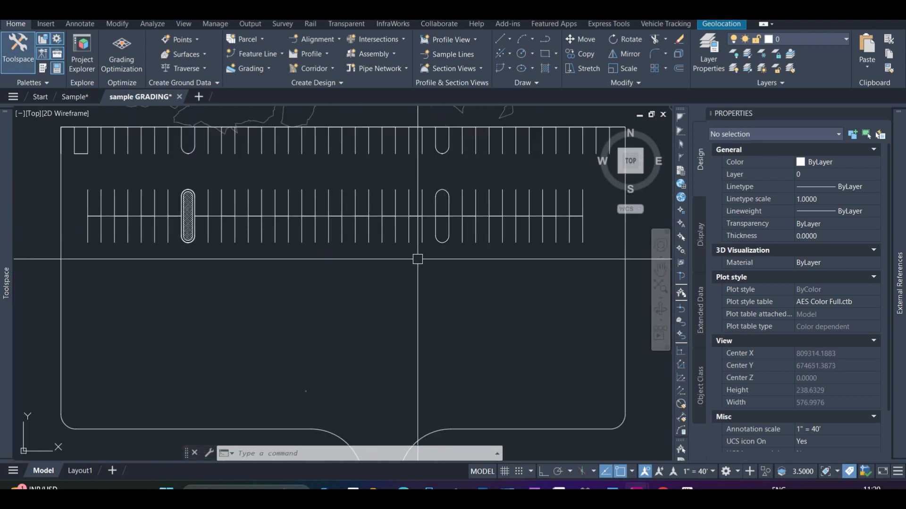
pyautogui.scroll(-2, 418, 259)
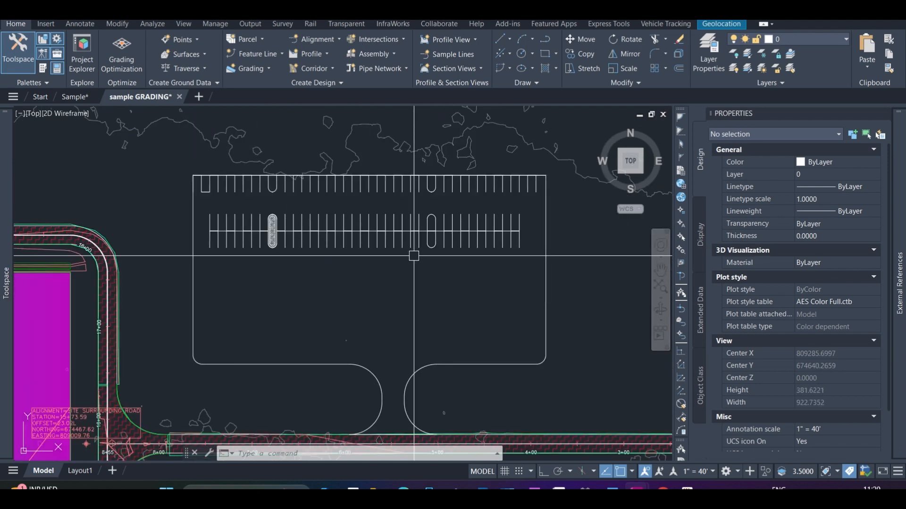
# Switch to the Sample drawing and generate boundary polylines from the parking lot's solid pavement hatch
pyautogui.click(77, 97)
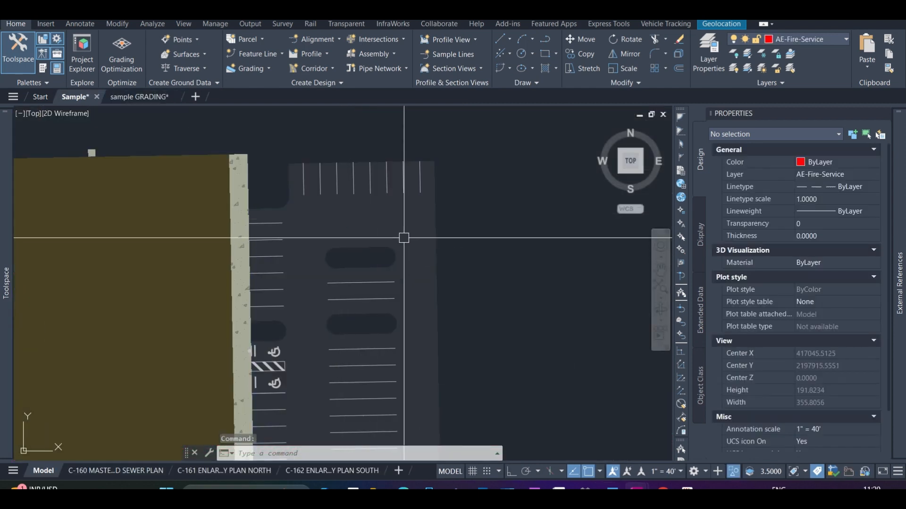
pyautogui.click(447, 270)
pyautogui.click(425, 262)
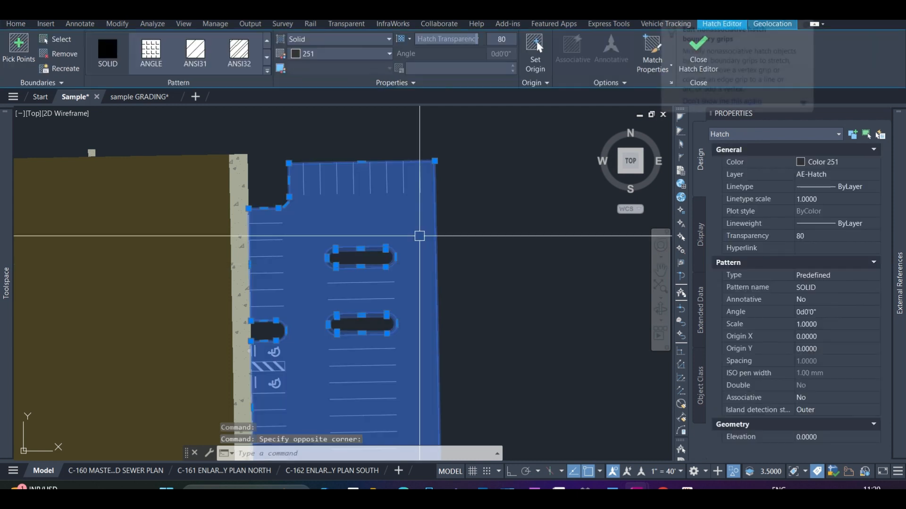
pyautogui.rightClick(419, 237)
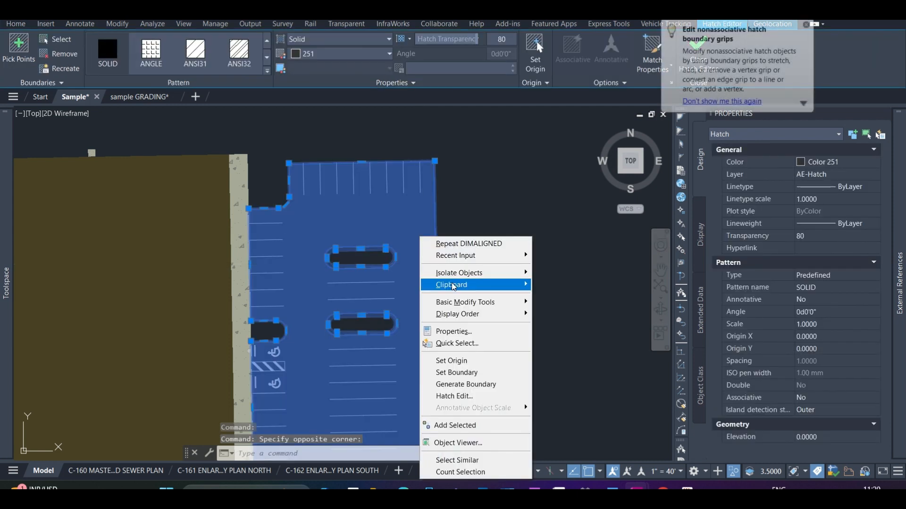
pyautogui.click(469, 386)
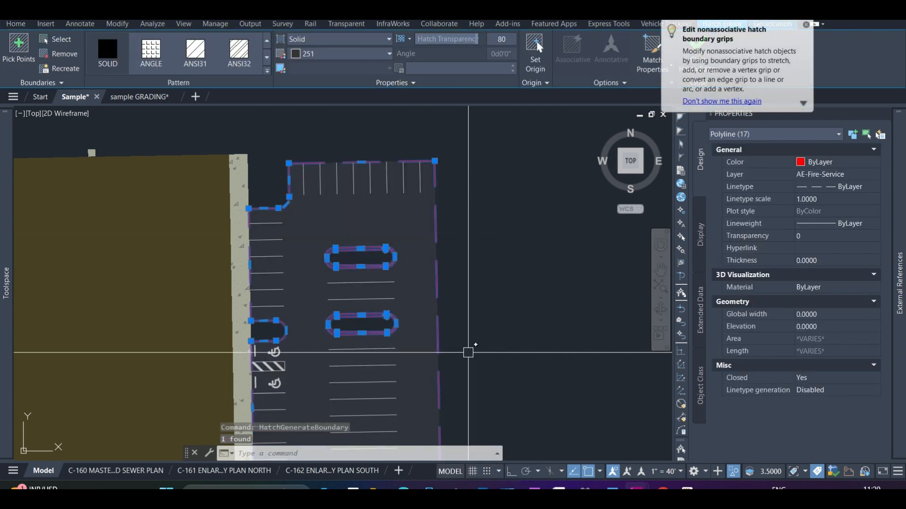
pyautogui.press('Escape')
pyautogui.scroll(2, 372, 192)
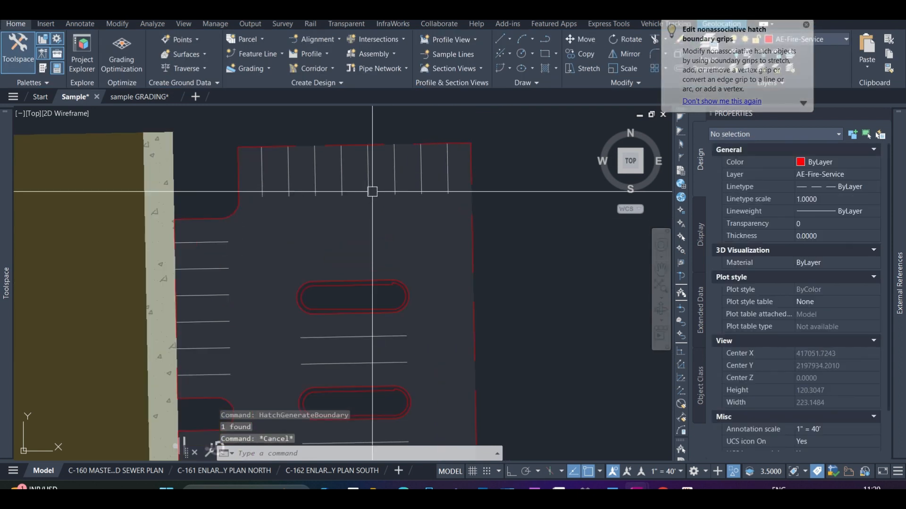
pyautogui.scroll(-4, 347, 169)
pyautogui.scroll(2, 385, 243)
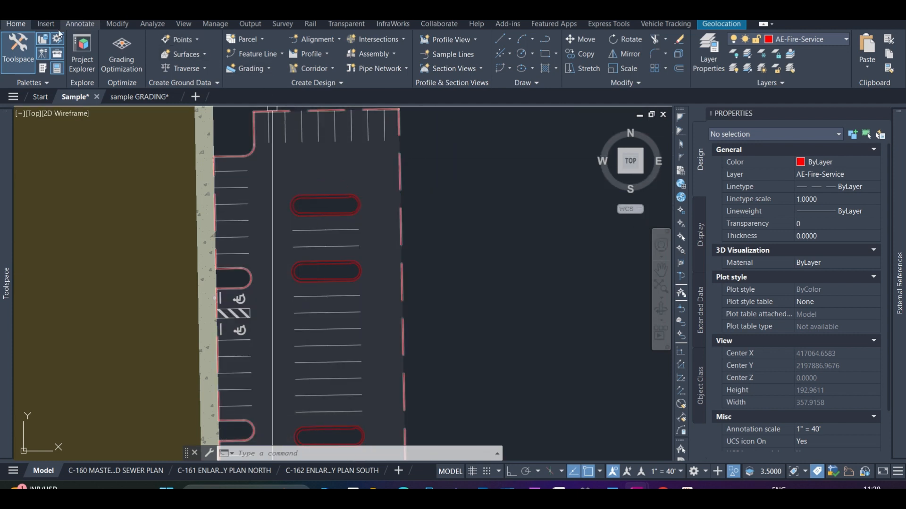
# Show the Vehicle Tracking tools and look up the commands starting with VEHIC
pyautogui.click(655, 24)
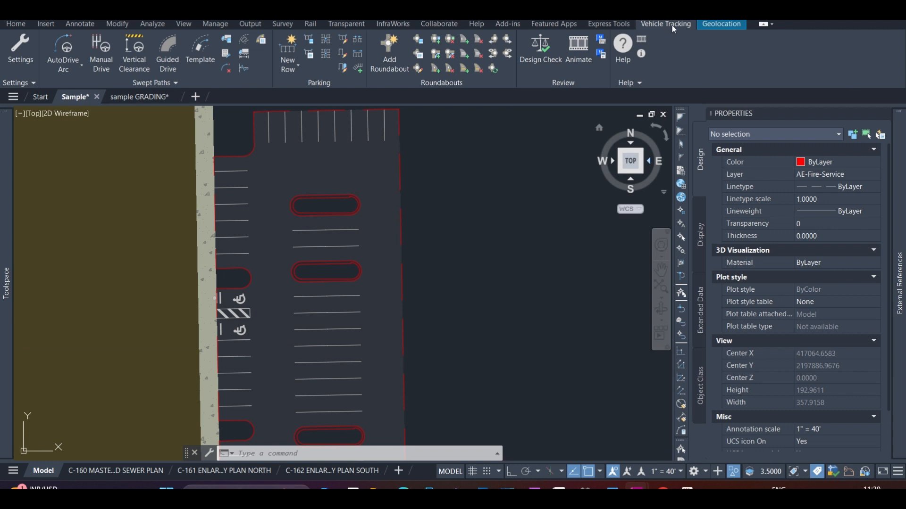
pyautogui.click(533, 285)
pyautogui.click(473, 333)
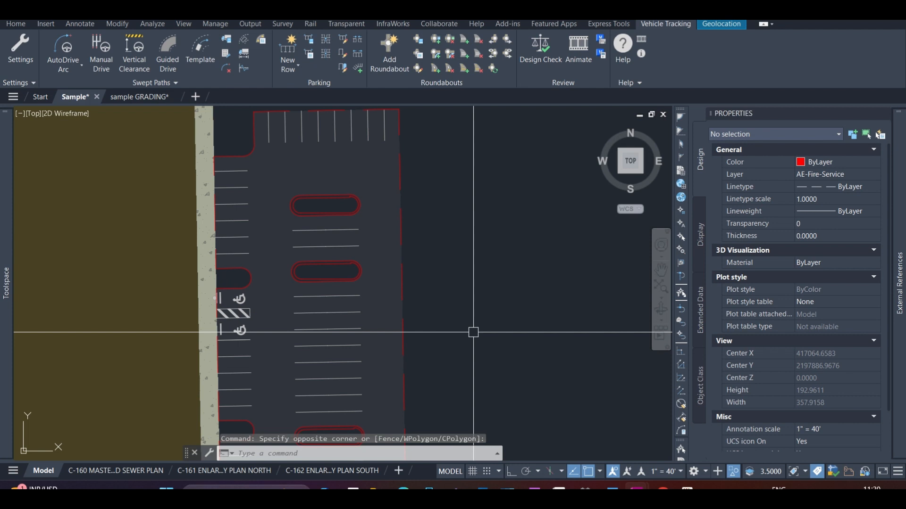
pyautogui.write('VEHICLETRACKING')
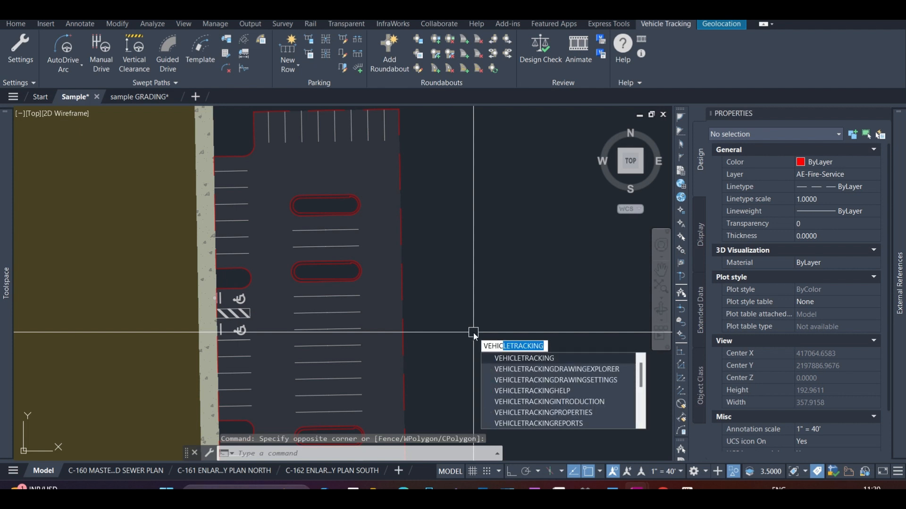
pyautogui.press('Escape')
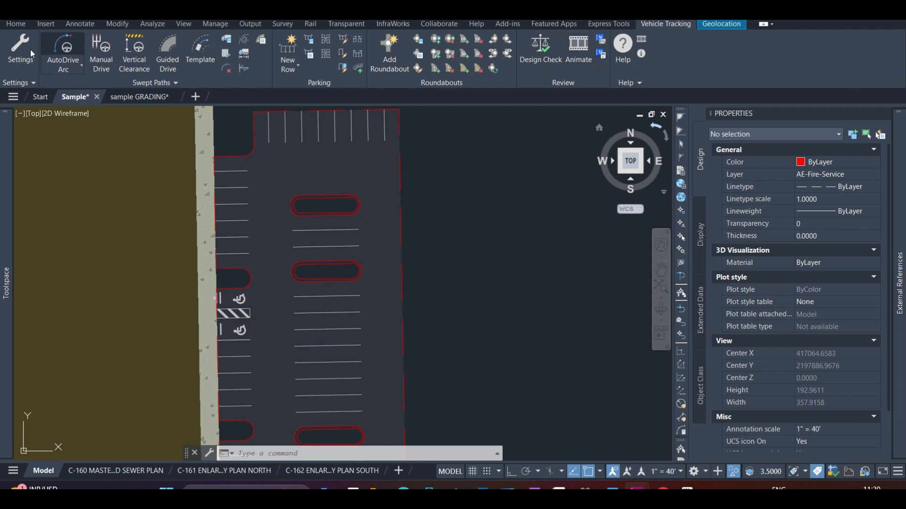
# Go through the Vehicle Tracking Settings Wizard, accept its scale, units, layer, design speed, steering and articulation settings, and decline making them the default for future sessions
pyautogui.click(21, 63)
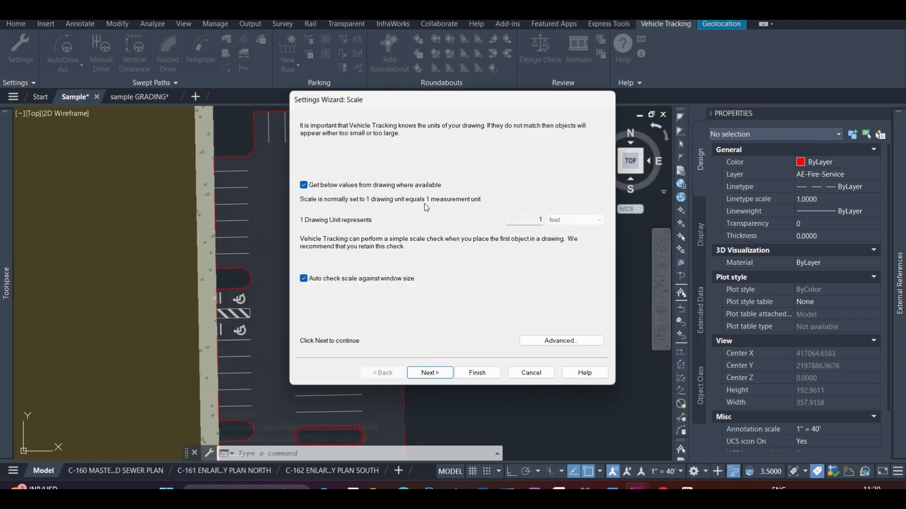
pyautogui.click(432, 372)
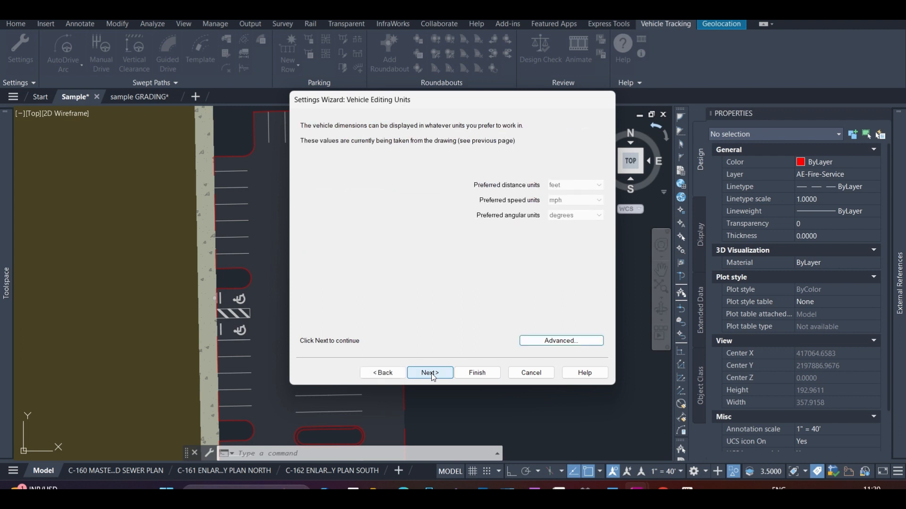
pyautogui.click(431, 373)
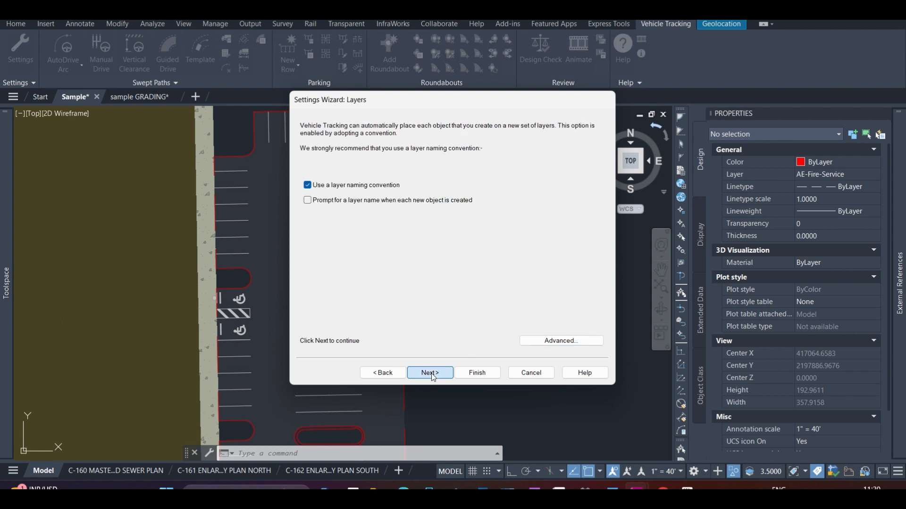
pyautogui.click(432, 372)
pyautogui.click(431, 372)
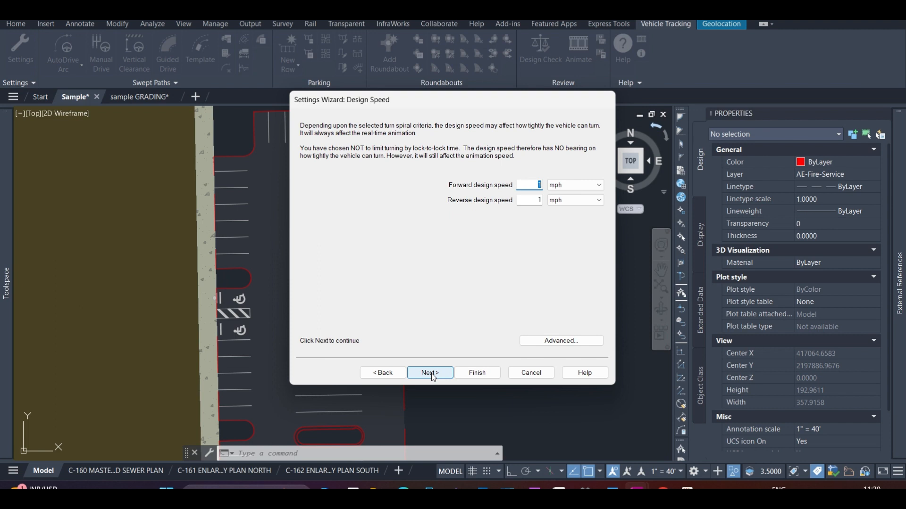
pyautogui.click(431, 373)
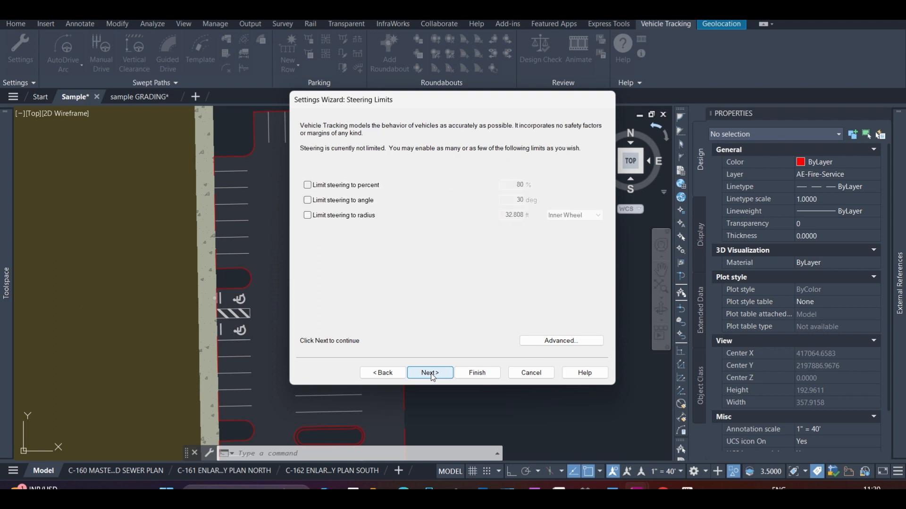
pyautogui.click(391, 374)
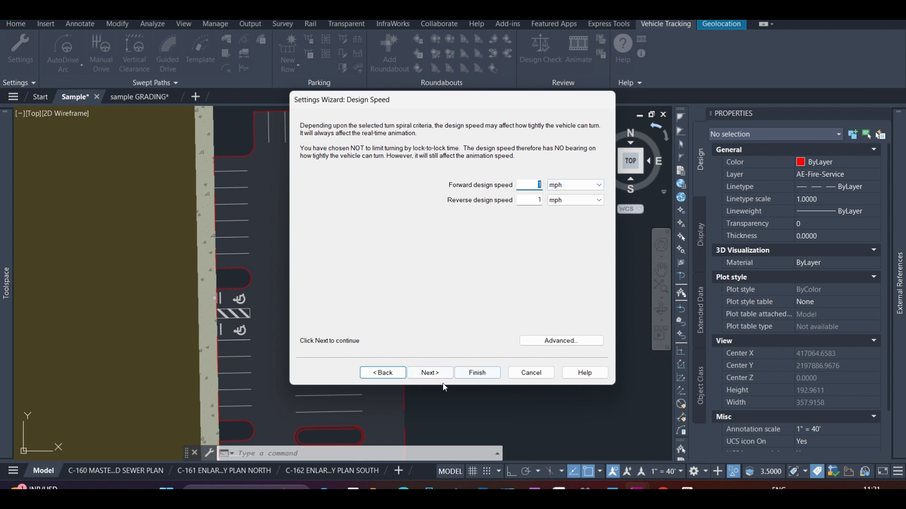
pyautogui.click(430, 373)
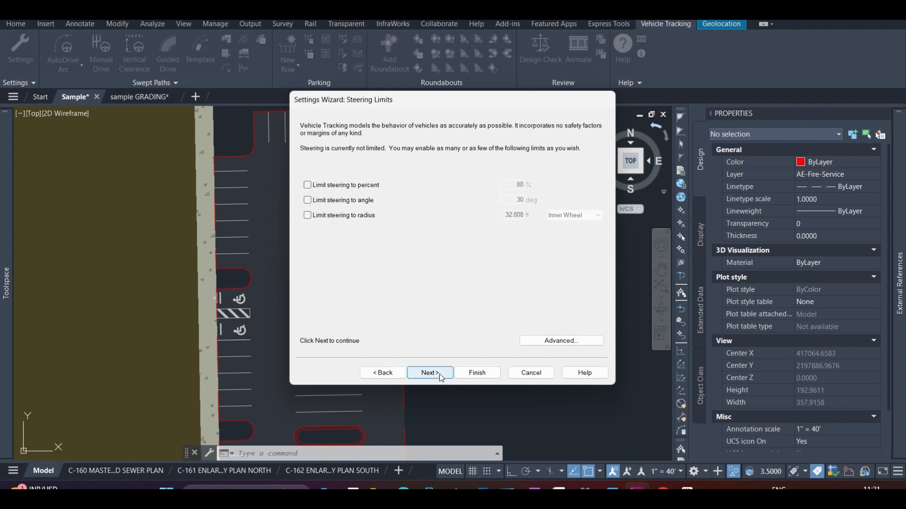
pyautogui.click(442, 373)
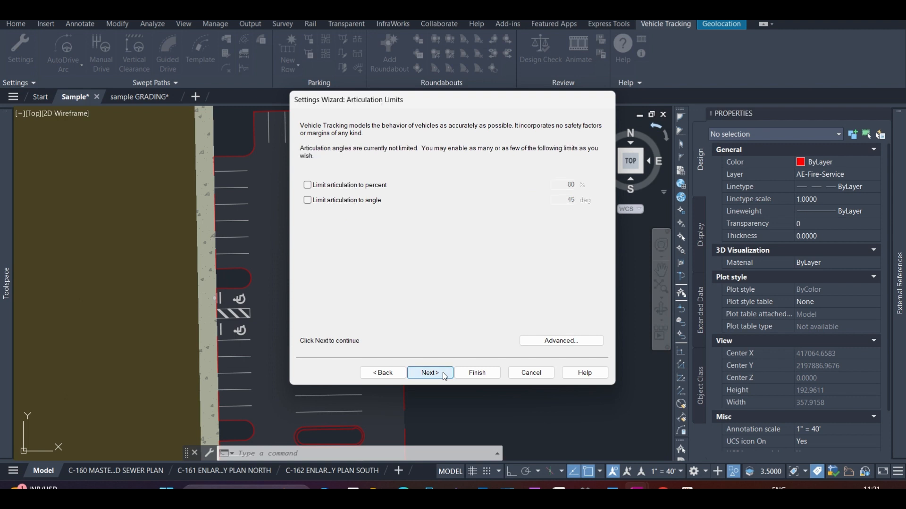
pyautogui.click(478, 373)
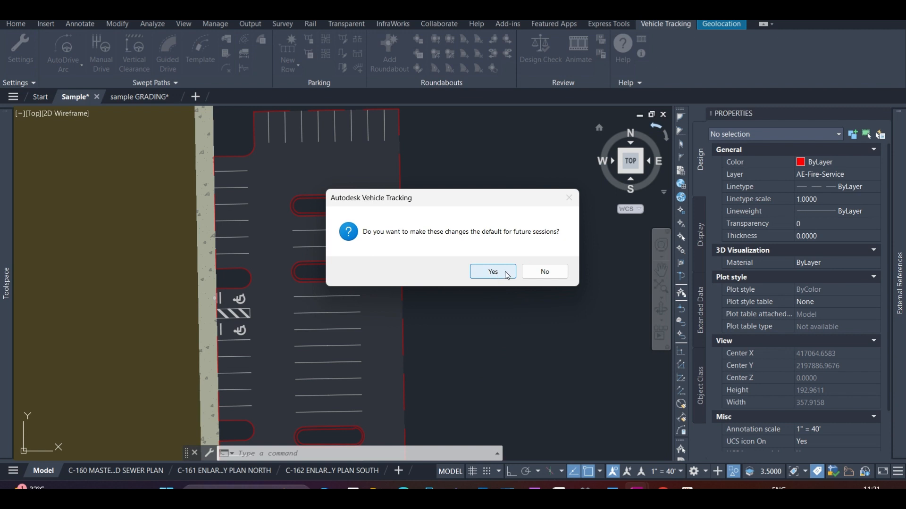
pyautogui.click(545, 271)
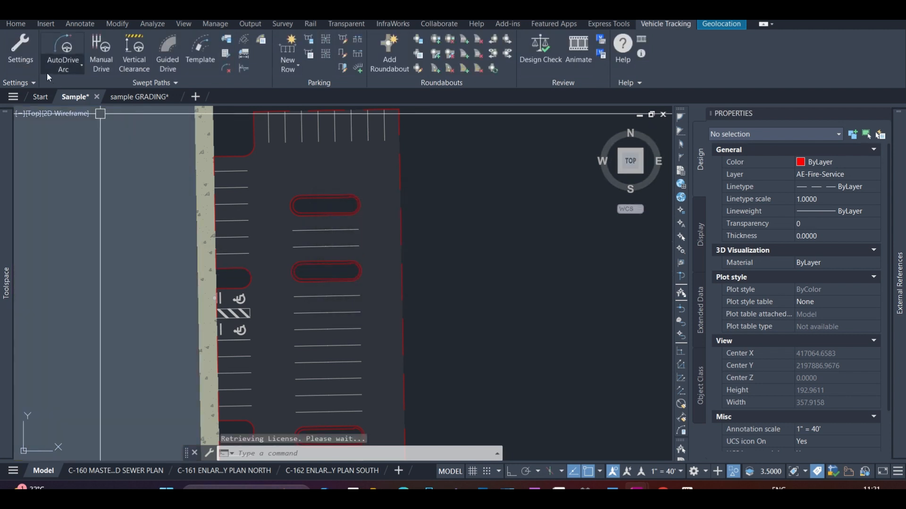
# Open the list of AutoDrive swept path options
pyautogui.click(74, 68)
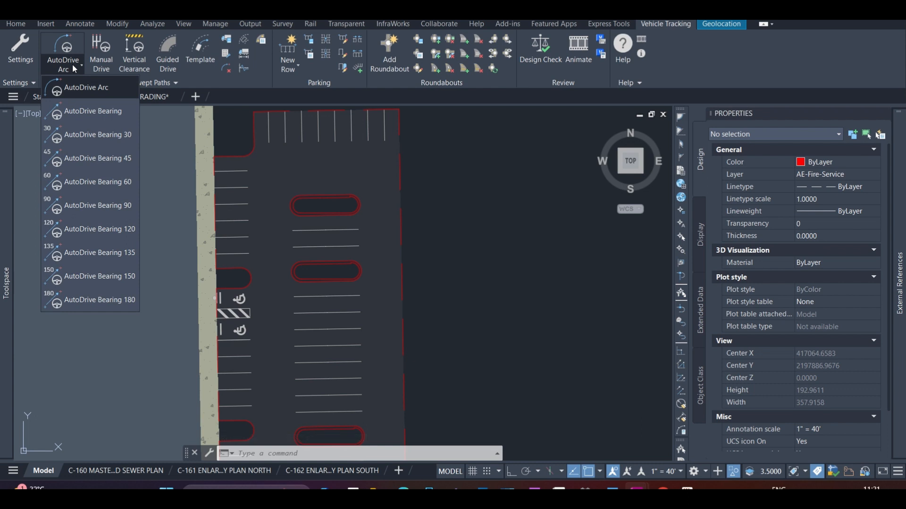
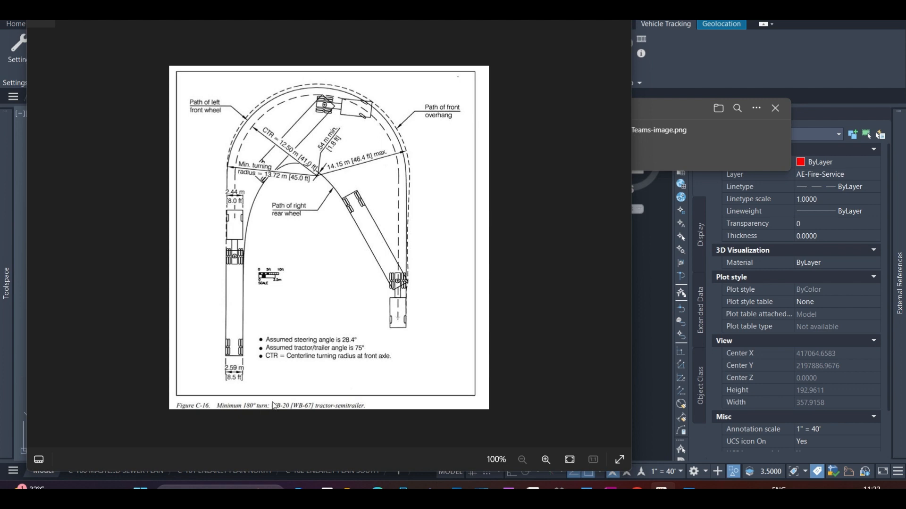
pyautogui.click(573, 21)
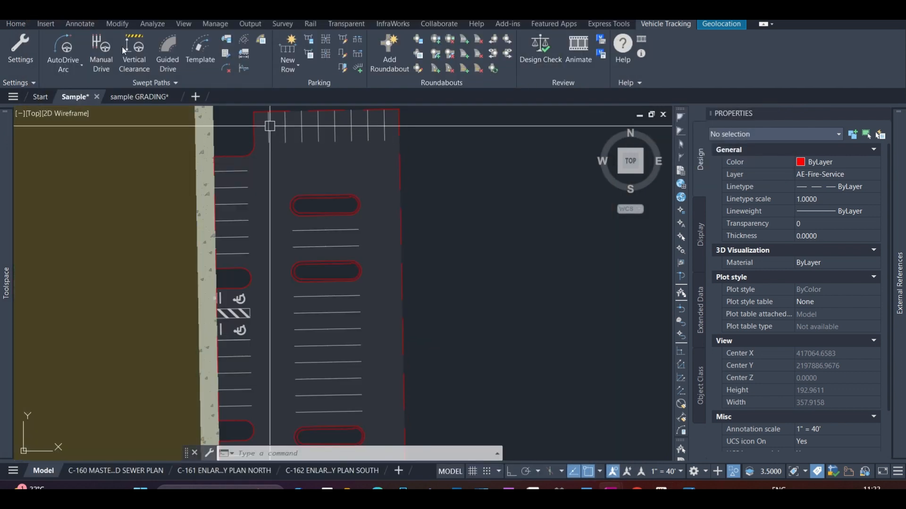
pyautogui.click(75, 68)
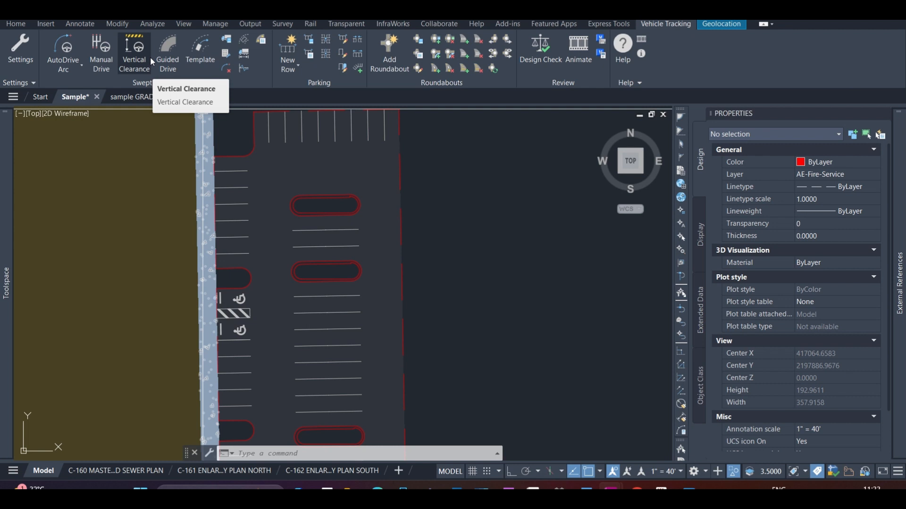
pyautogui.click(462, 156)
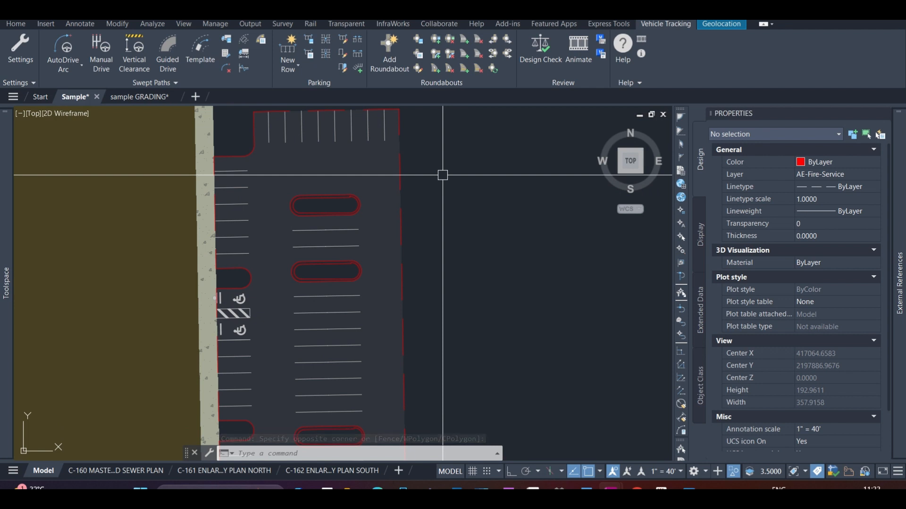
pyautogui.click(481, 180)
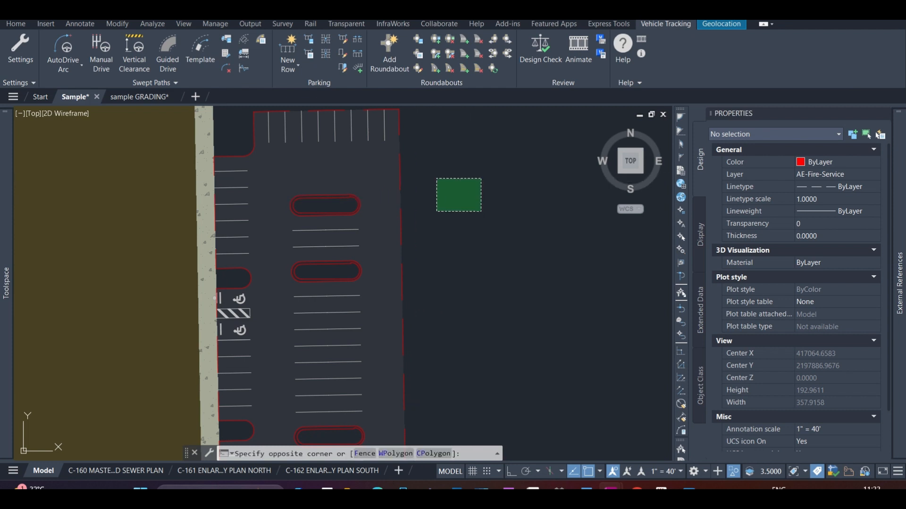
pyautogui.click(431, 209)
pyautogui.click(493, 170)
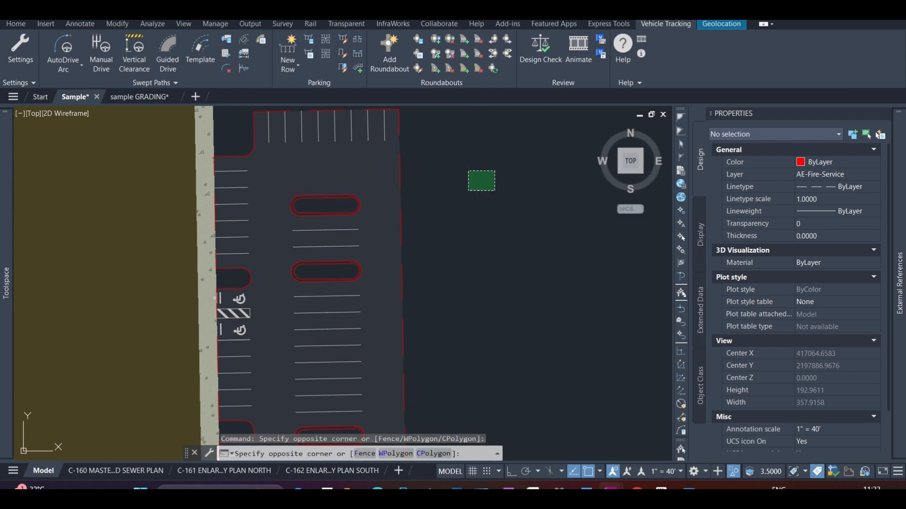
pyautogui.click(468, 191)
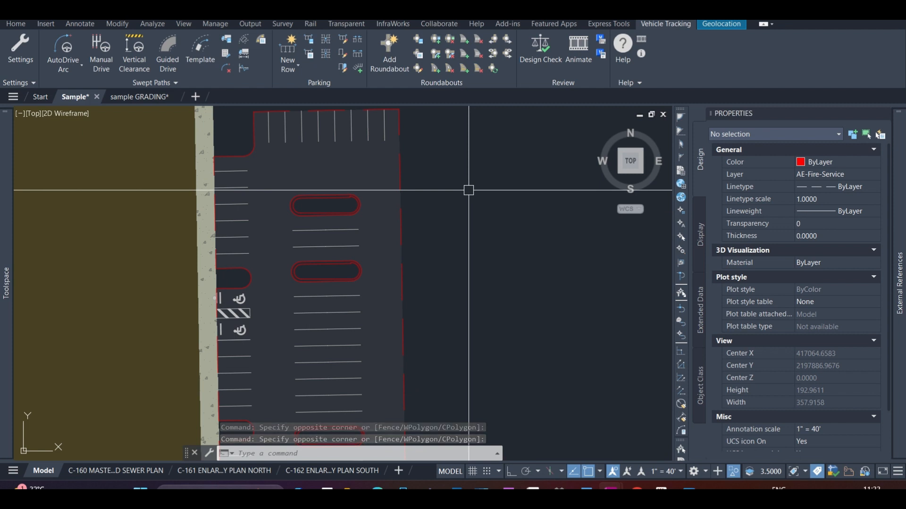
pyautogui.click(509, 180)
pyautogui.click(471, 219)
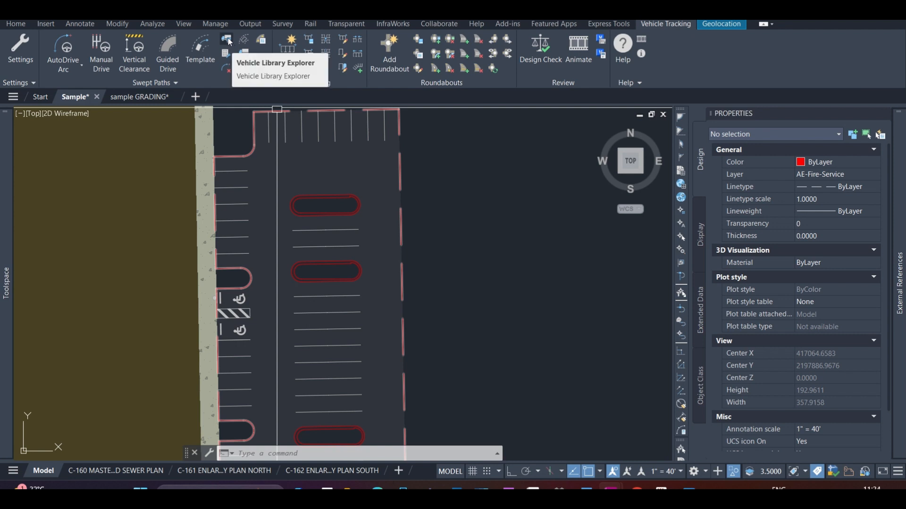
# Open the Vehicle Library Explorer and arrange its window beside the Vehicle Diagram so both can be seen in full
pyautogui.click(228, 38)
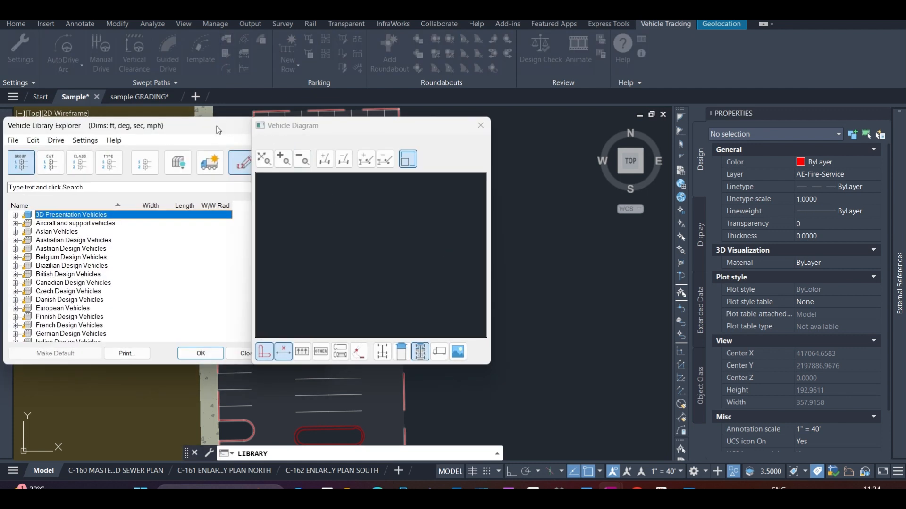
pyautogui.moveTo(216, 126); pyautogui.dragTo(201, 96)
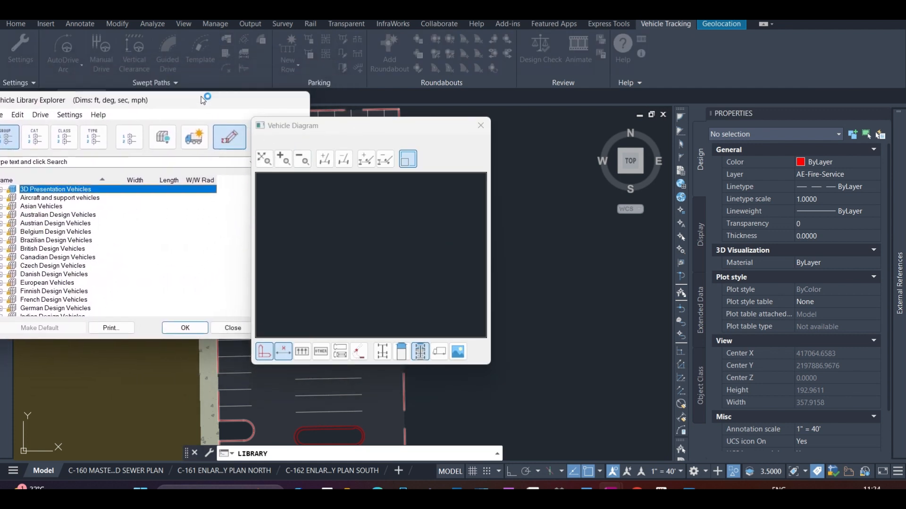
pyautogui.moveTo(321, 131); pyautogui.dragTo(516, 130)
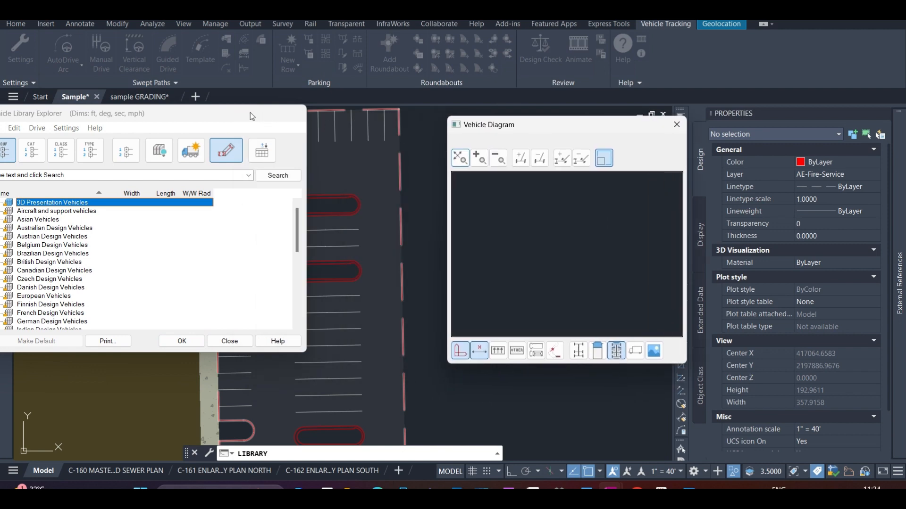
pyautogui.moveTo(250, 113); pyautogui.dragTo(350, 113)
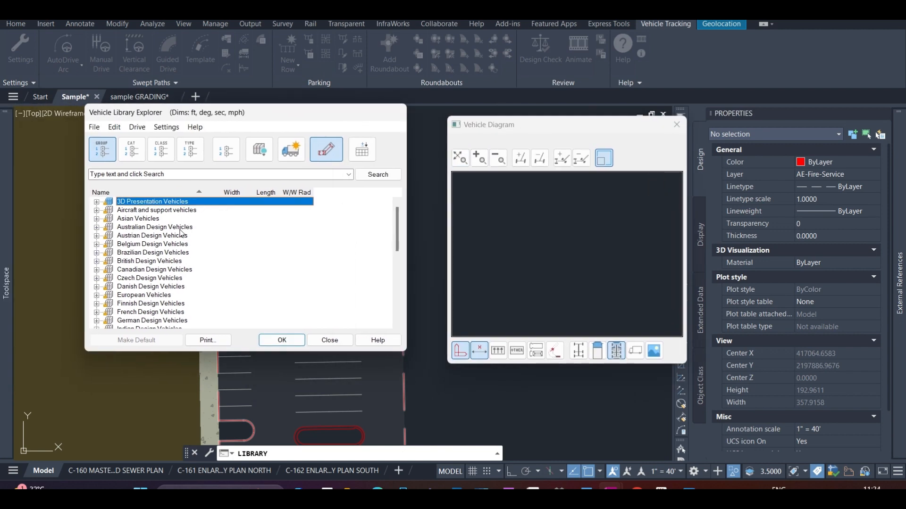
# Expand US Design Vehicles and its State-wide (AASHTO) group to list the vehicles of the AASHTO 2011 US library
pyautogui.scroll(-2, 181, 232)
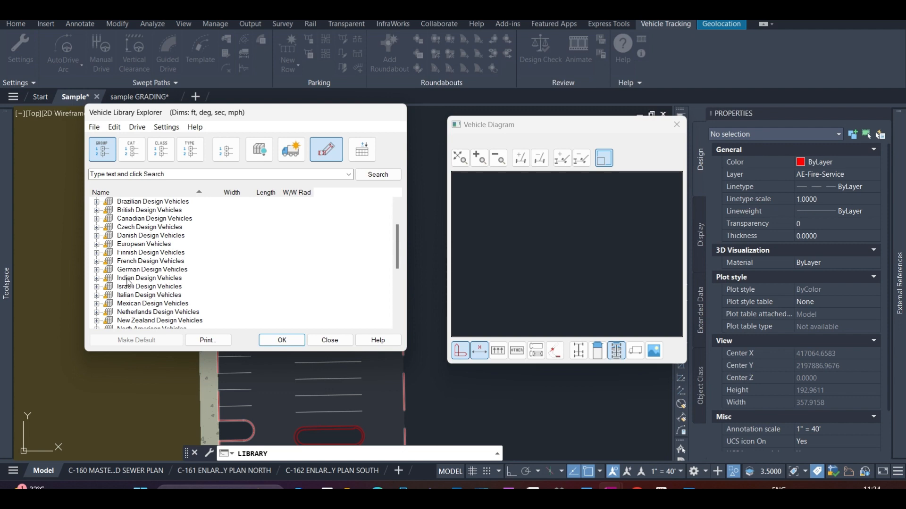
pyautogui.scroll(-6, 142, 282)
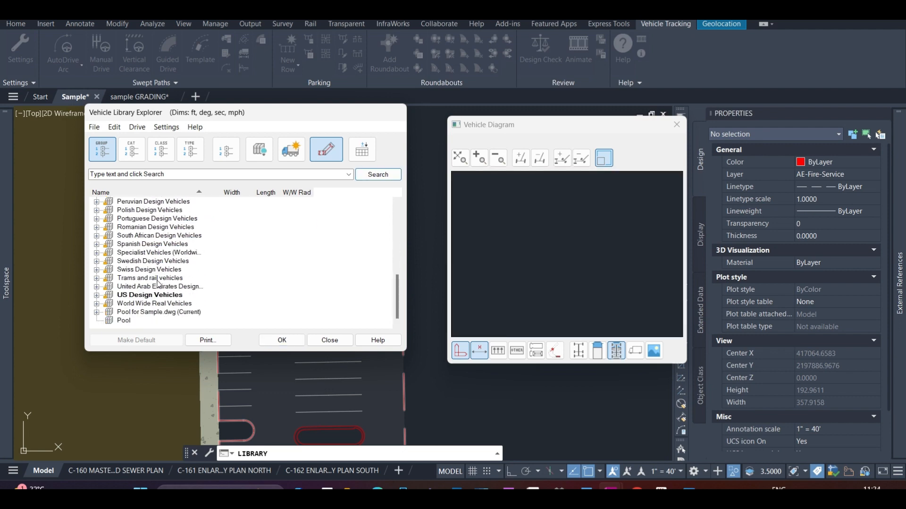
pyautogui.click(96, 296)
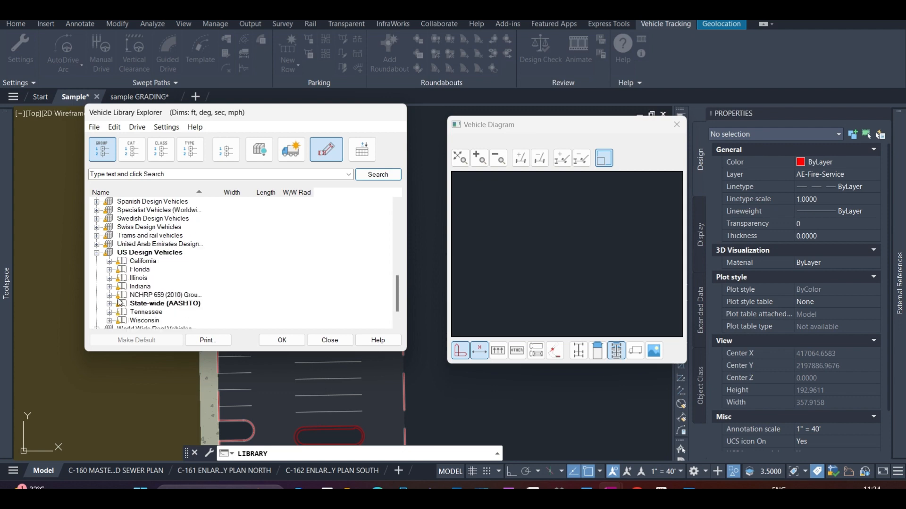
pyautogui.click(150, 278)
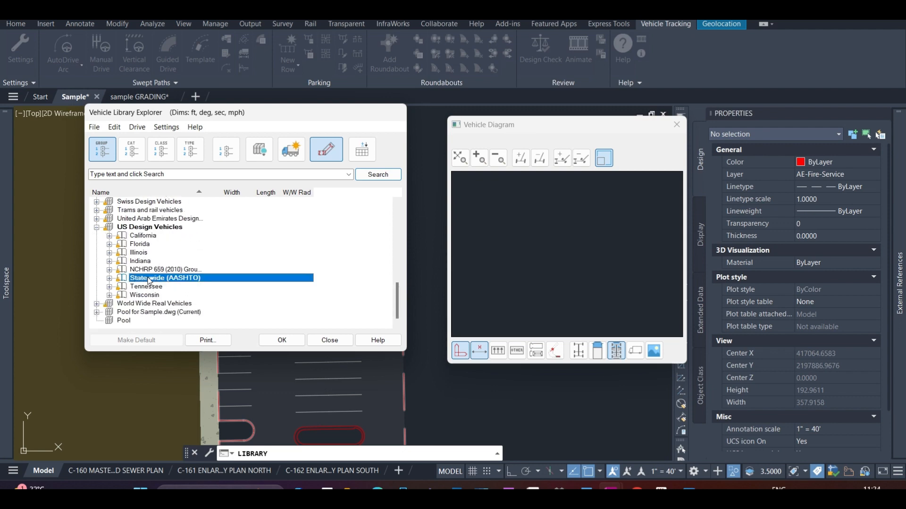
pyautogui.click(110, 278)
pyautogui.click(109, 252)
pyautogui.click(109, 244)
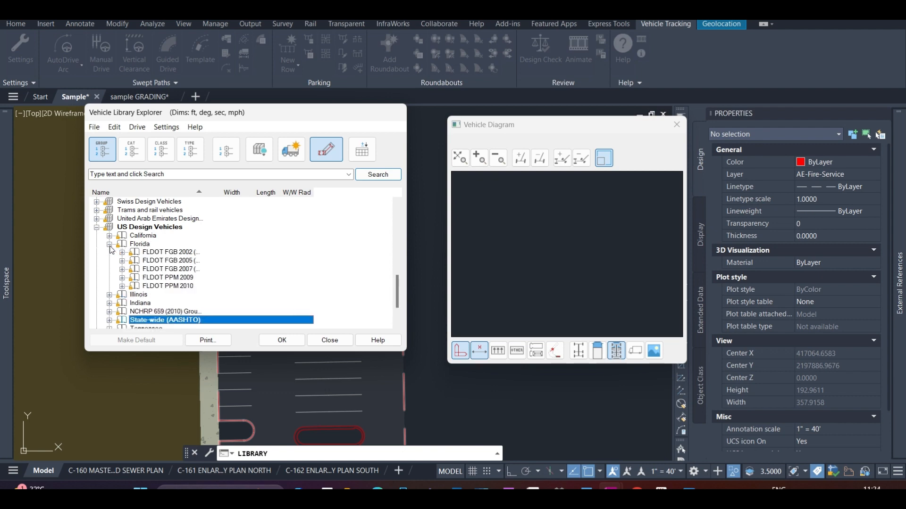
pyautogui.click(109, 244)
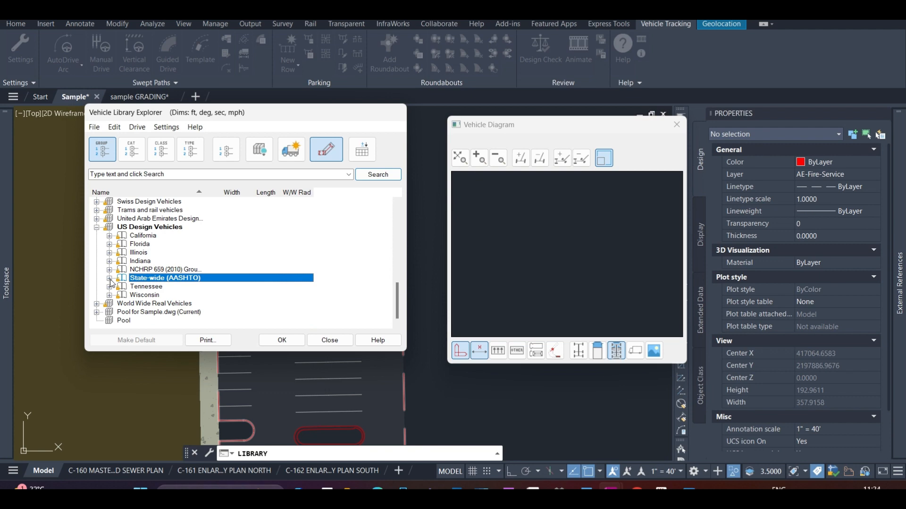
pyautogui.click(109, 278)
pyautogui.scroll(-2, 141, 283)
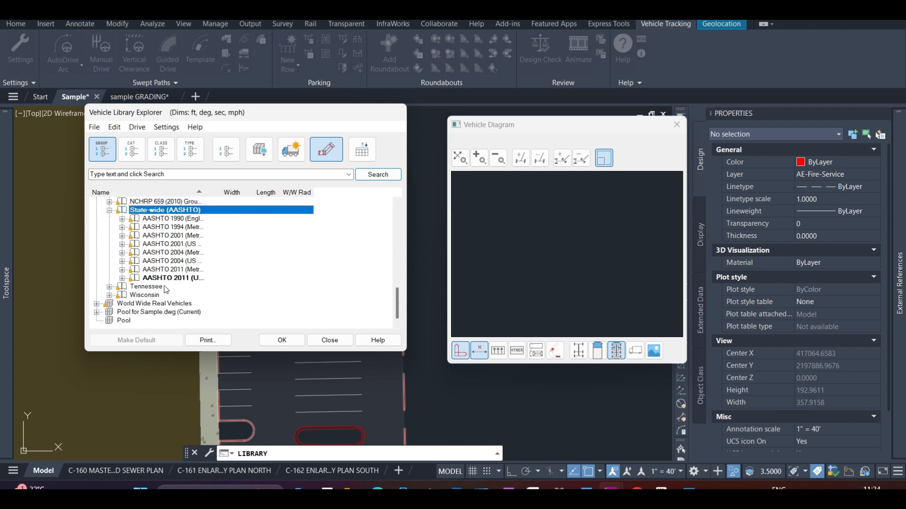
pyautogui.click(121, 279)
pyautogui.scroll(-4, 167, 269)
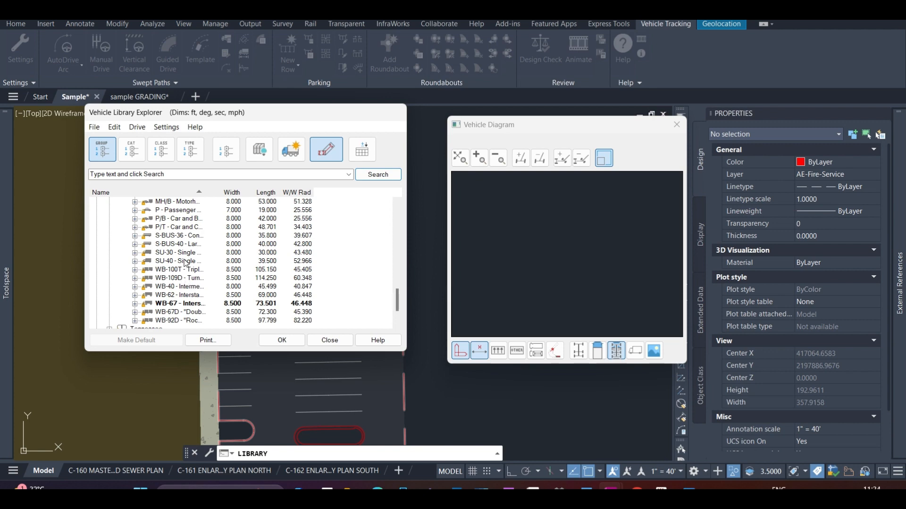
# Compare the diagrams of the SU-30 and SU-40 single unit trucks and confirm SU-30 as the chosen vehicle
pyautogui.click(188, 253)
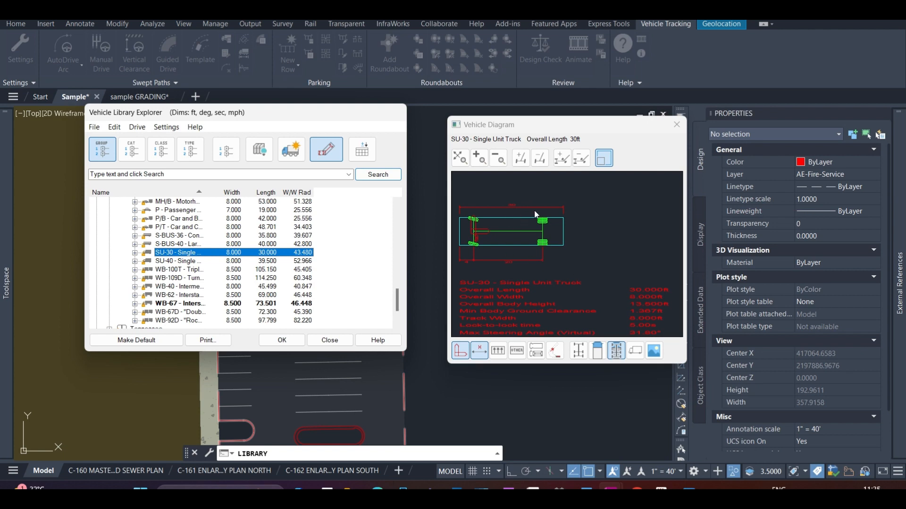
pyautogui.click(175, 262)
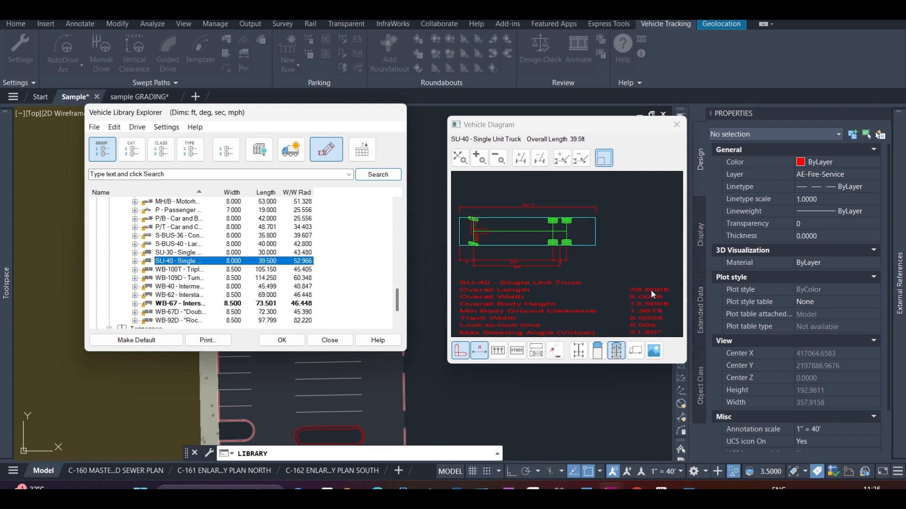
pyautogui.click(185, 254)
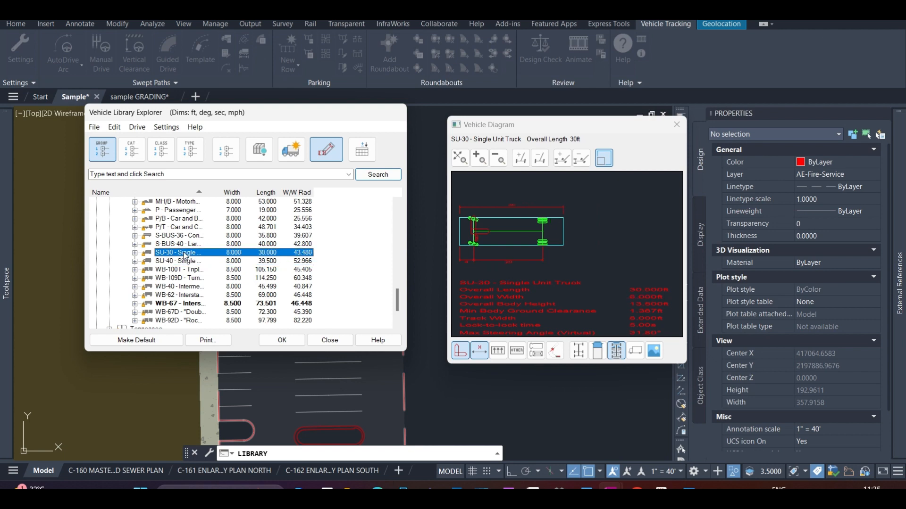
pyautogui.scroll(2, 185, 255)
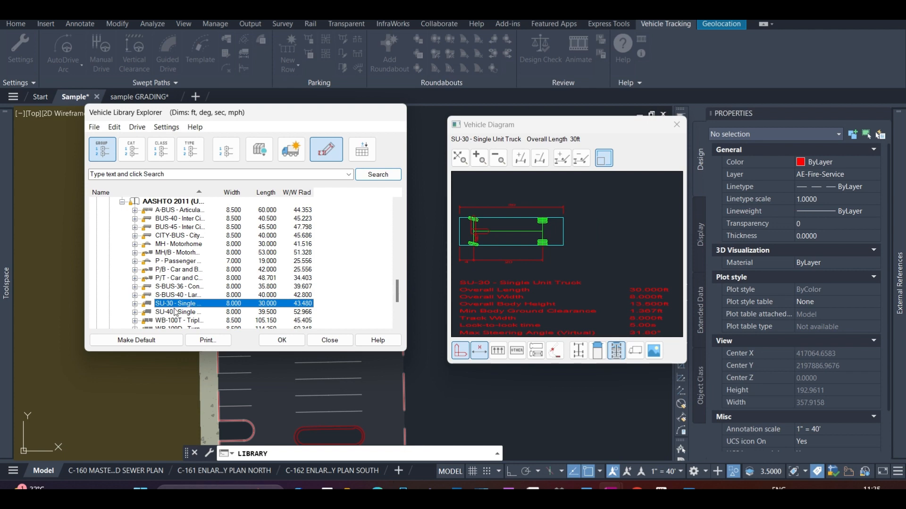
pyautogui.click(282, 339)
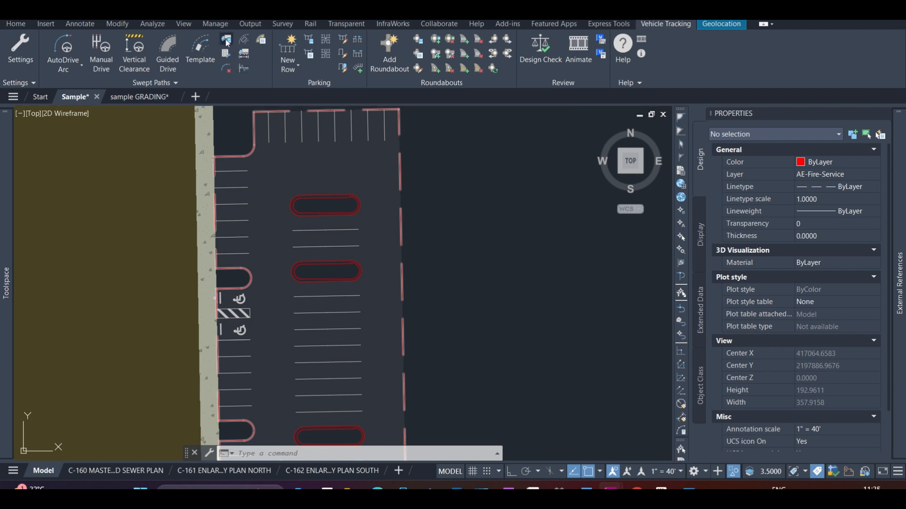
# Reopen the vehicle library, look through the Vehicle Wizard's name, tractor axle and wheelbase pages and the turning reference image, and cancel the wizard
pyautogui.click(225, 39)
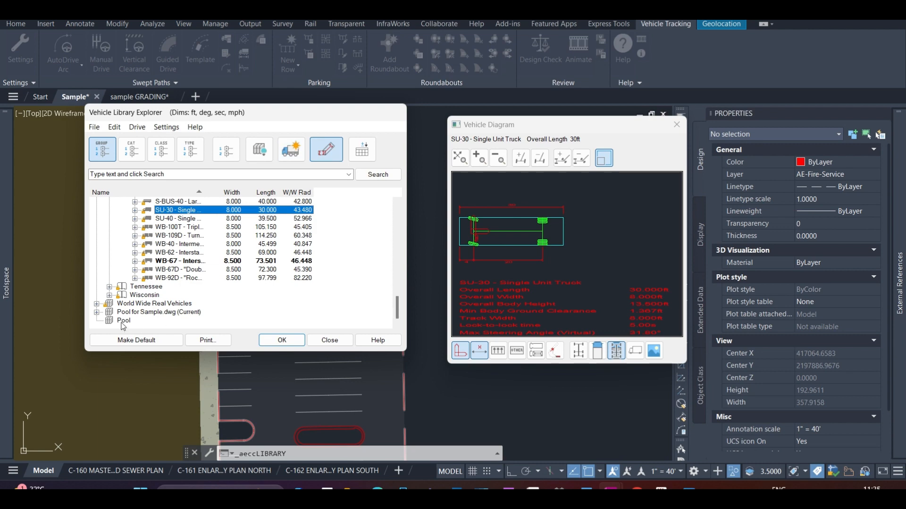
pyautogui.click(291, 150)
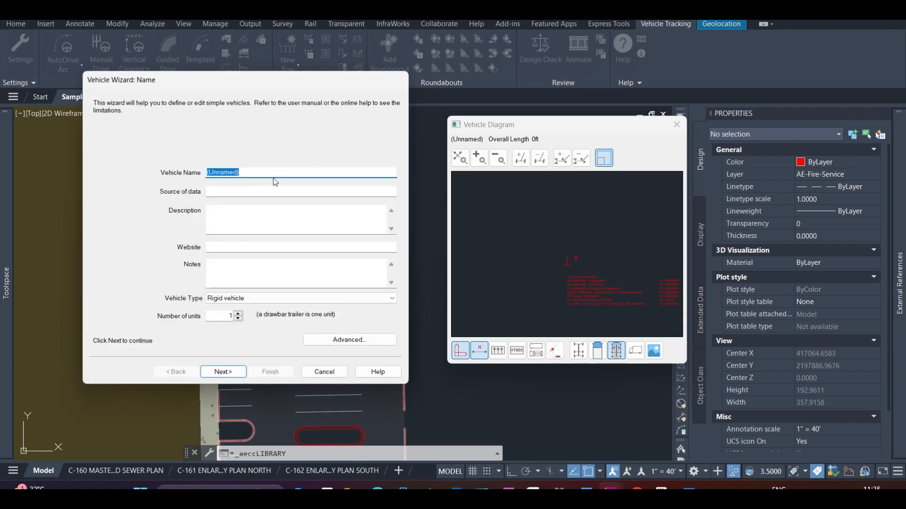
pyautogui.click(225, 372)
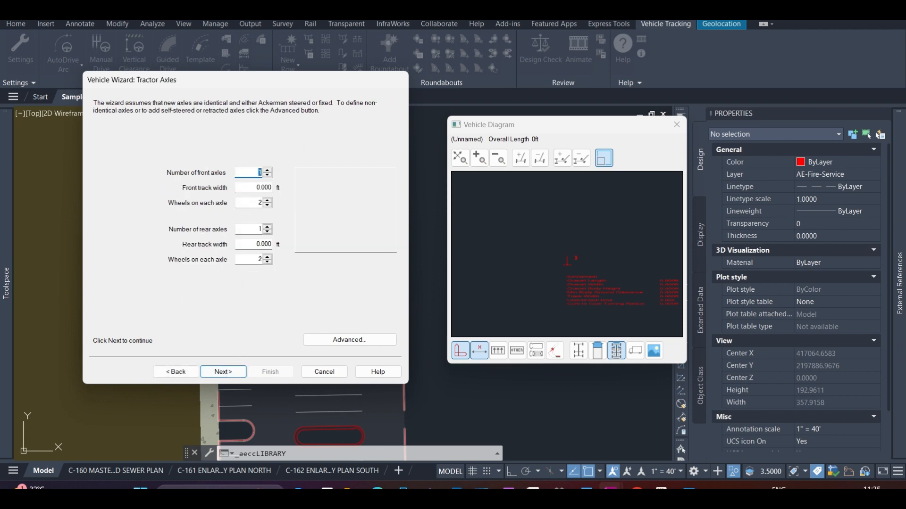
pyautogui.click(689, 488)
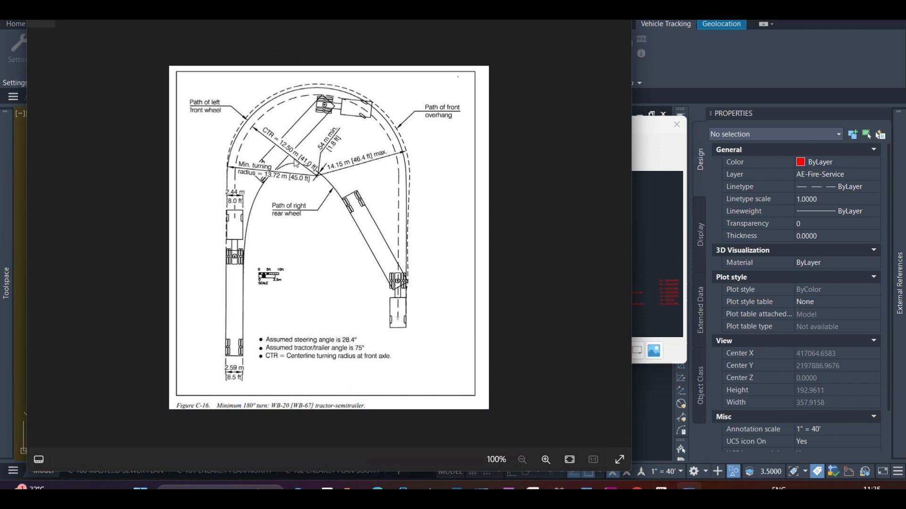
pyautogui.click(565, 17)
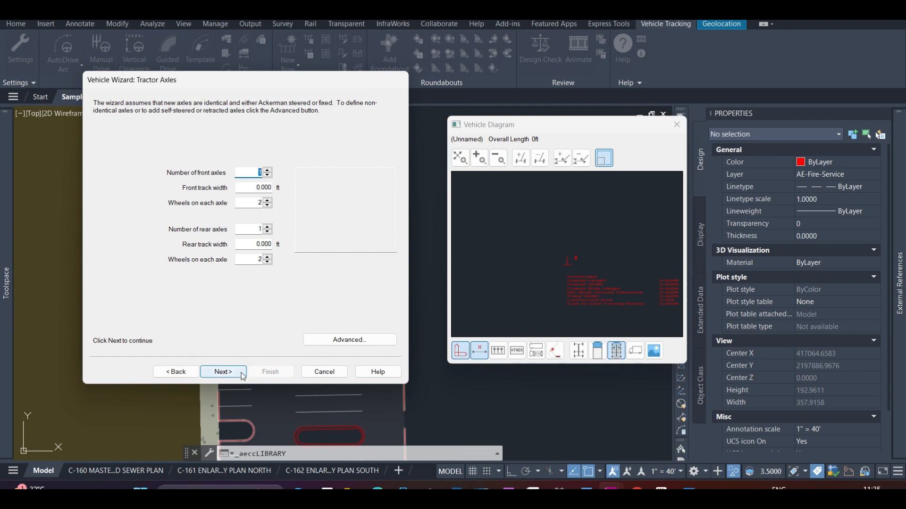
pyautogui.click(243, 375)
pyautogui.click(241, 373)
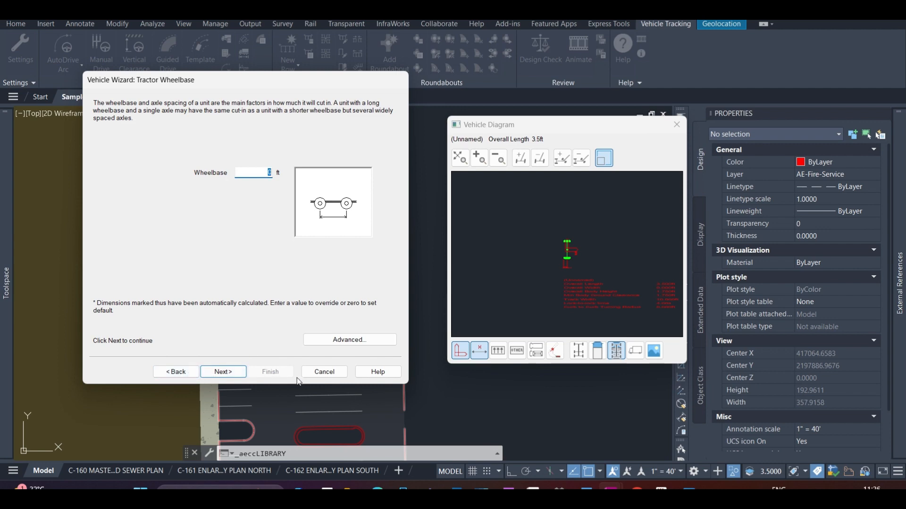
pyautogui.click(176, 372)
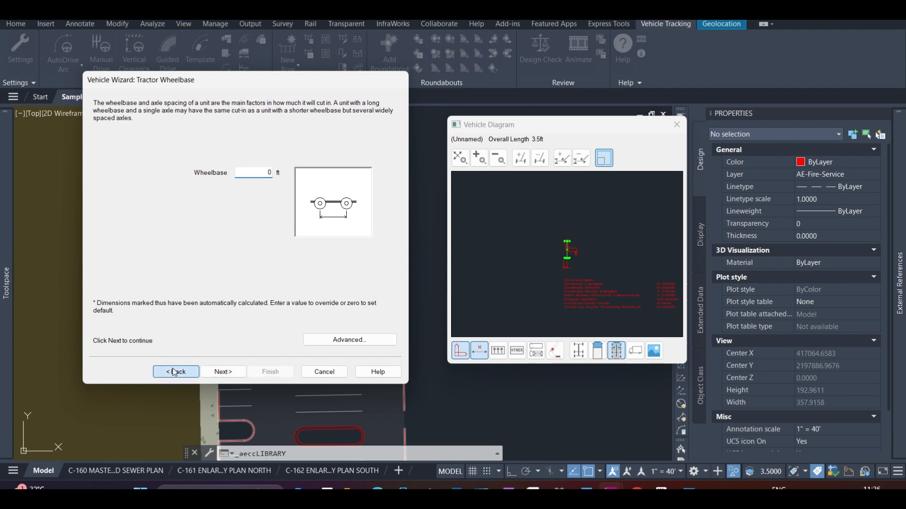
pyautogui.click(176, 372)
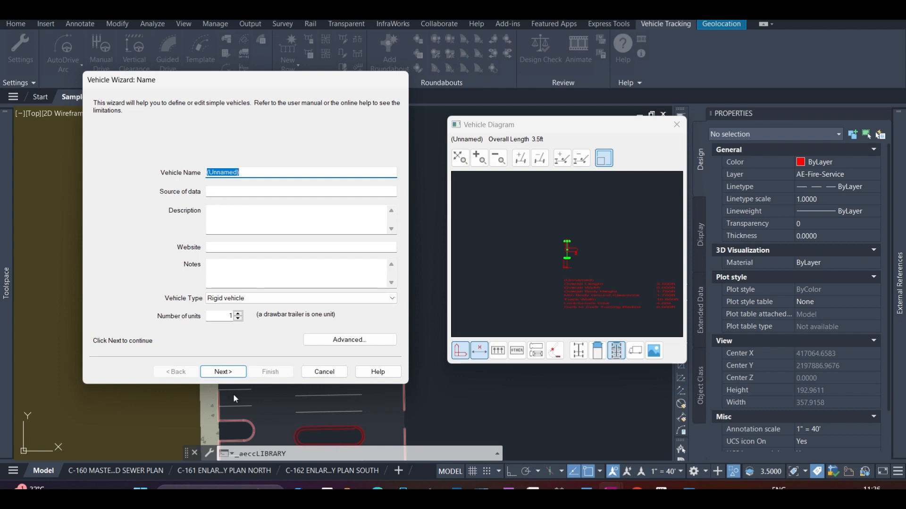
pyautogui.click(315, 372)
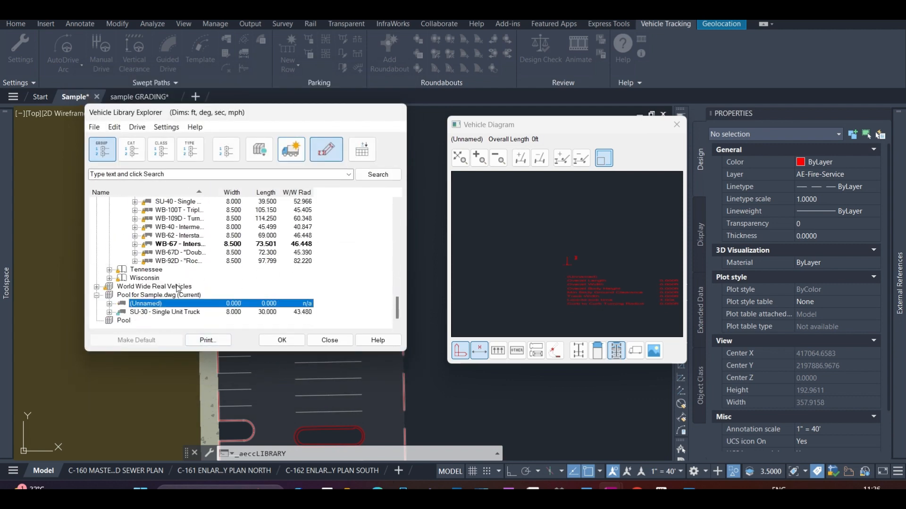
# Delete the unnamed vehicle from the pool for Sample.dwg
pyautogui.rightClick(157, 305)
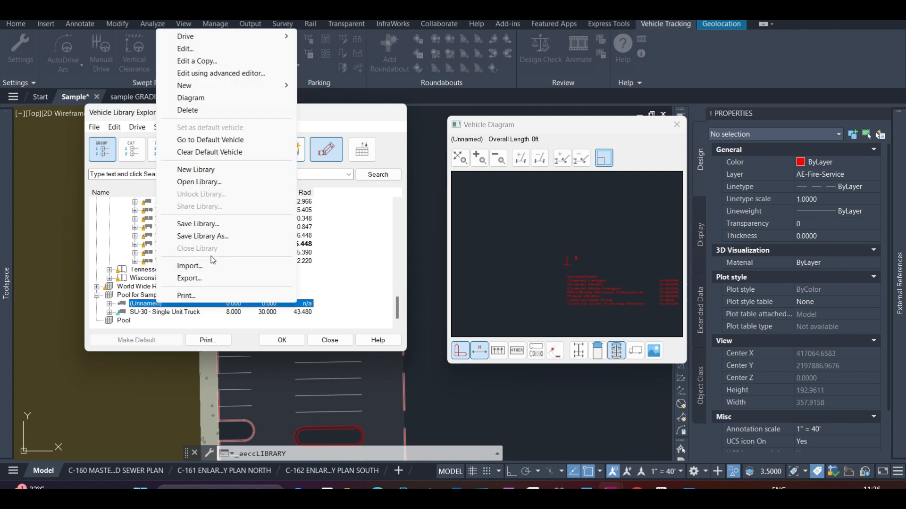
pyautogui.click(206, 121)
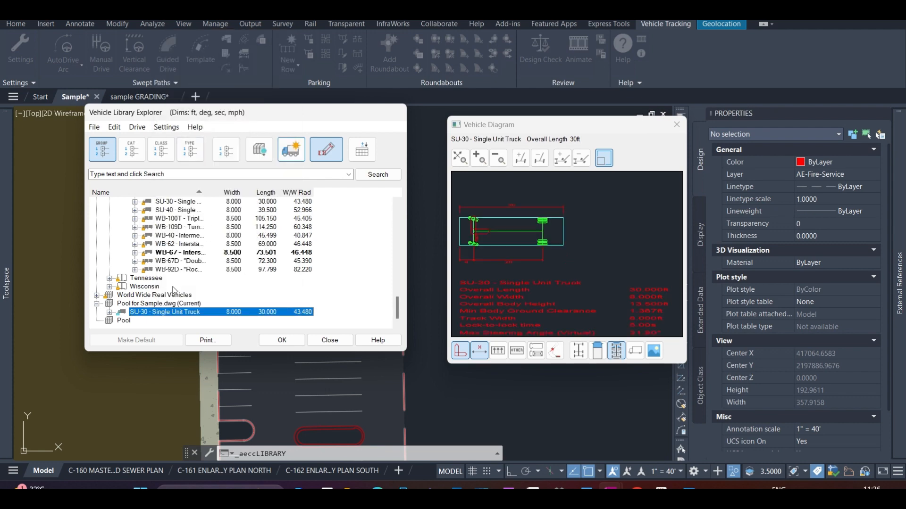
# Review the State-wide (AASHTO) vehicle groups and the WB-67 minimum turning reference image, and close the vehicle library
pyautogui.click(97, 304)
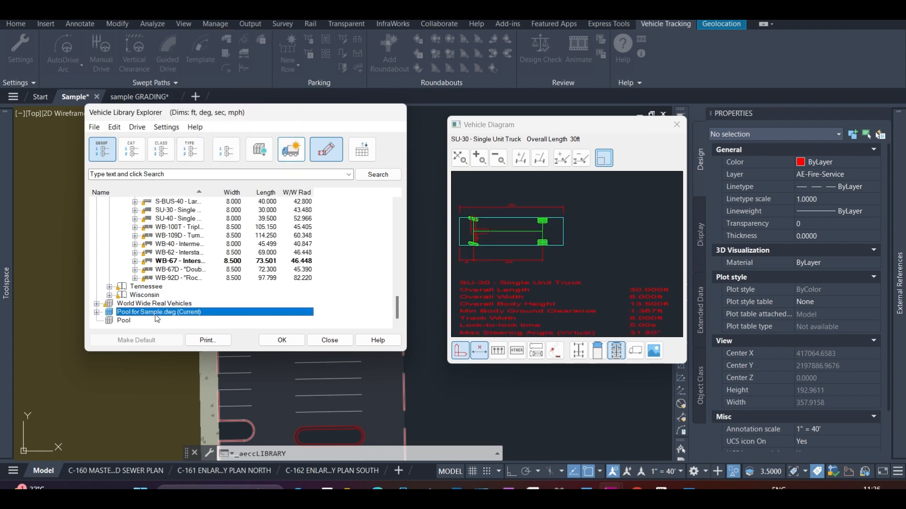
pyautogui.scroll(10, 157, 317)
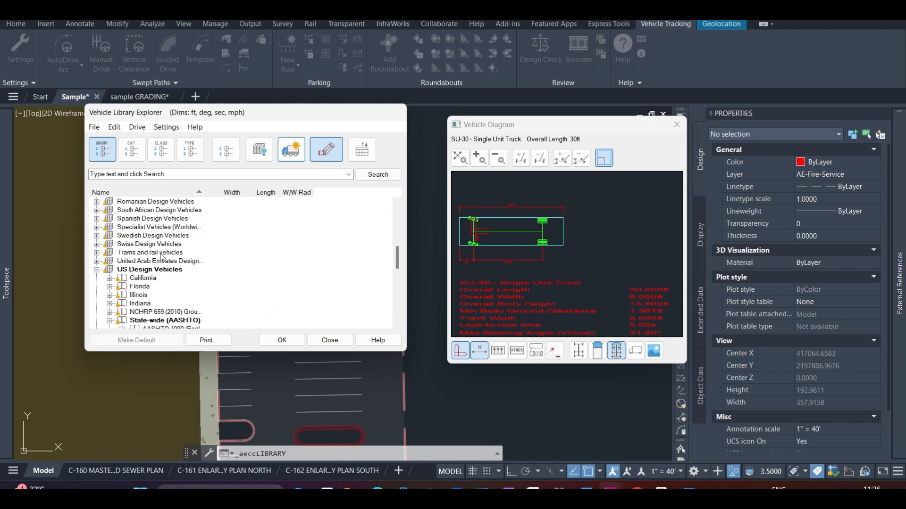
pyautogui.scroll(-5, 160, 257)
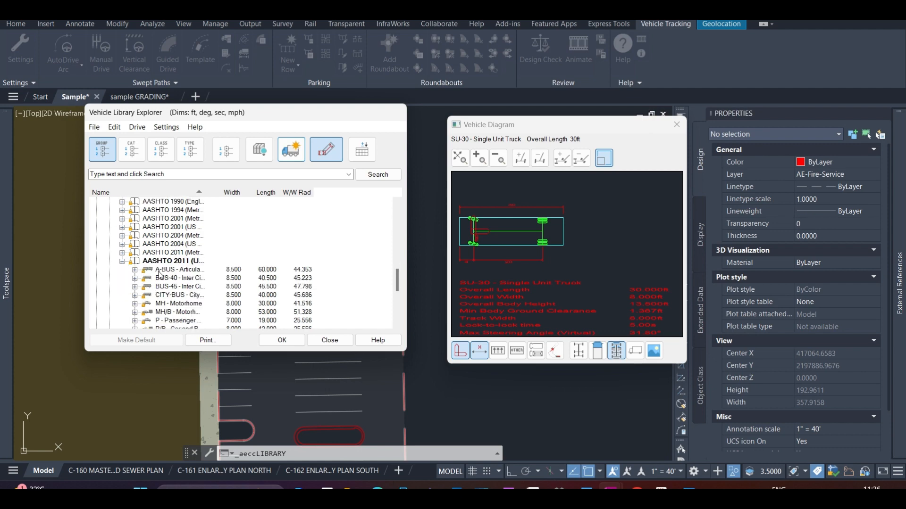
pyautogui.scroll(1, 161, 272)
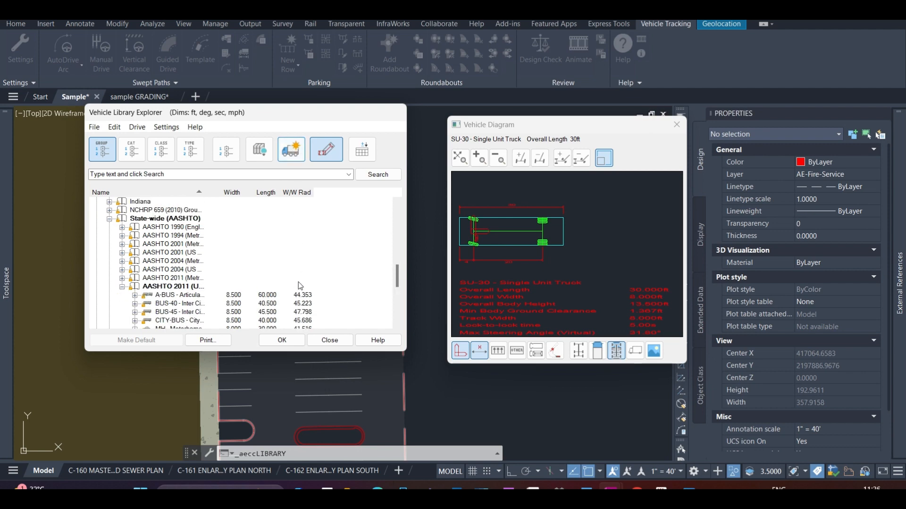
pyautogui.click(689, 486)
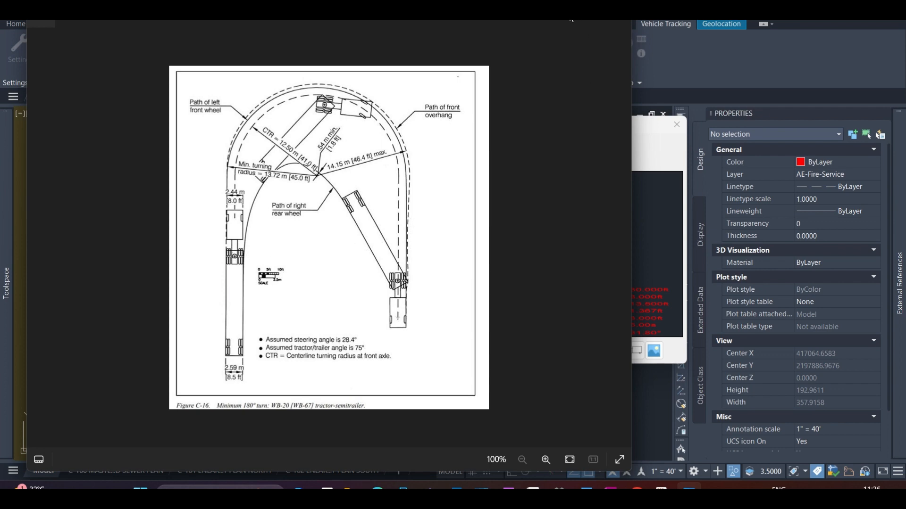
pyautogui.click(568, 14)
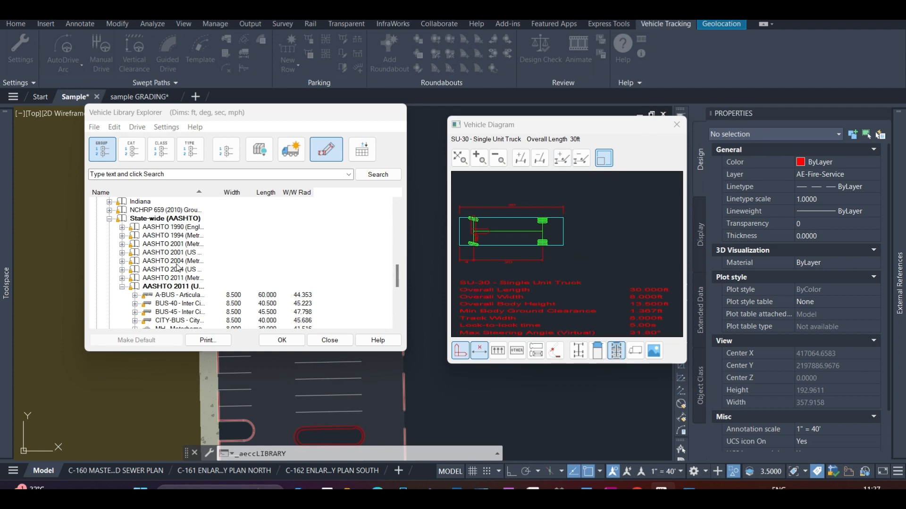
pyautogui.scroll(-2, 179, 271)
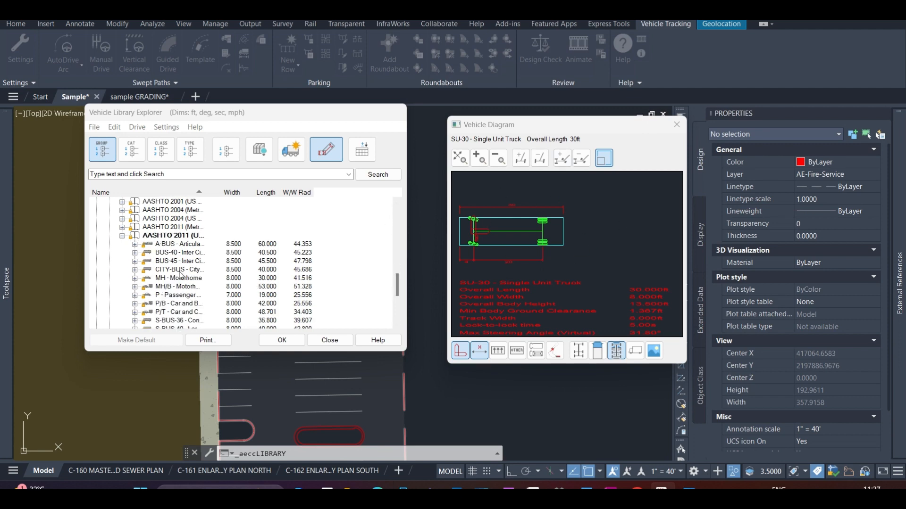
pyautogui.click(290, 340)
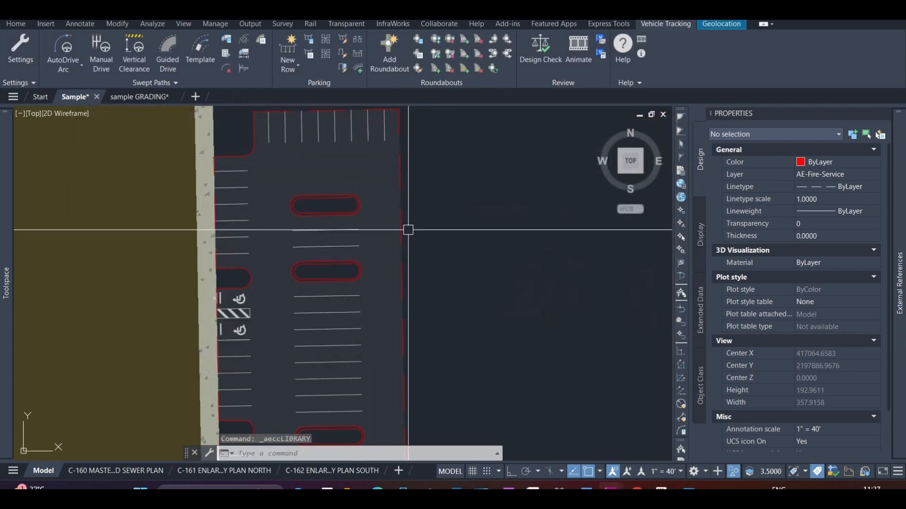
# Choose the SU-30 Single Unit Truck from the AASHTO 2011 (US) library as the vehicle for the swept path
pyautogui.click(69, 51)
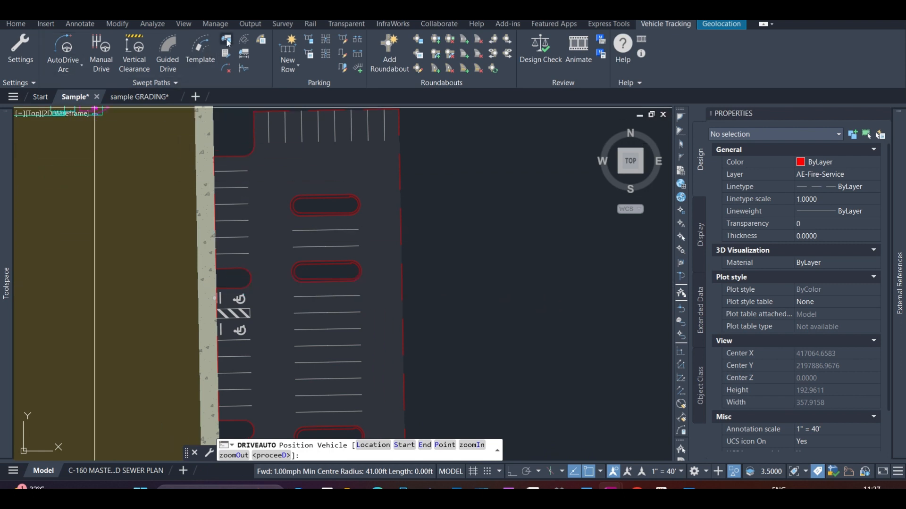
pyautogui.click(227, 42)
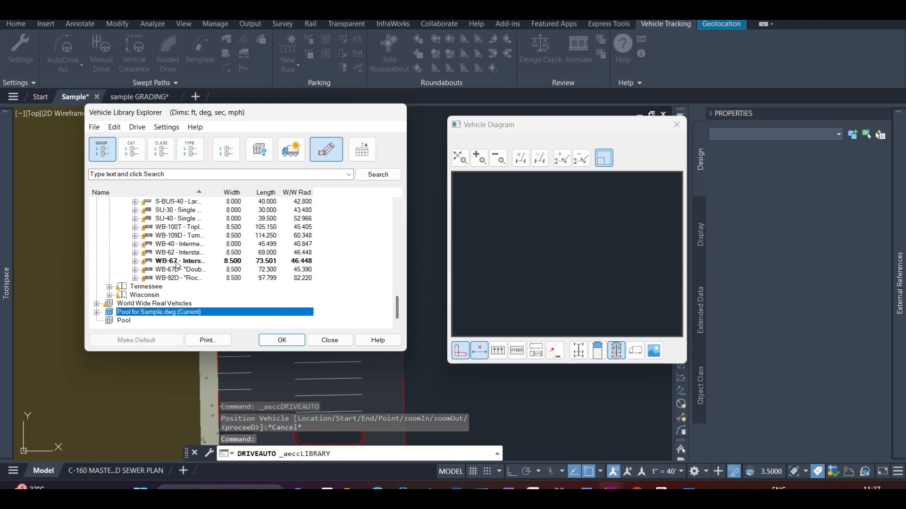
pyautogui.click(178, 210)
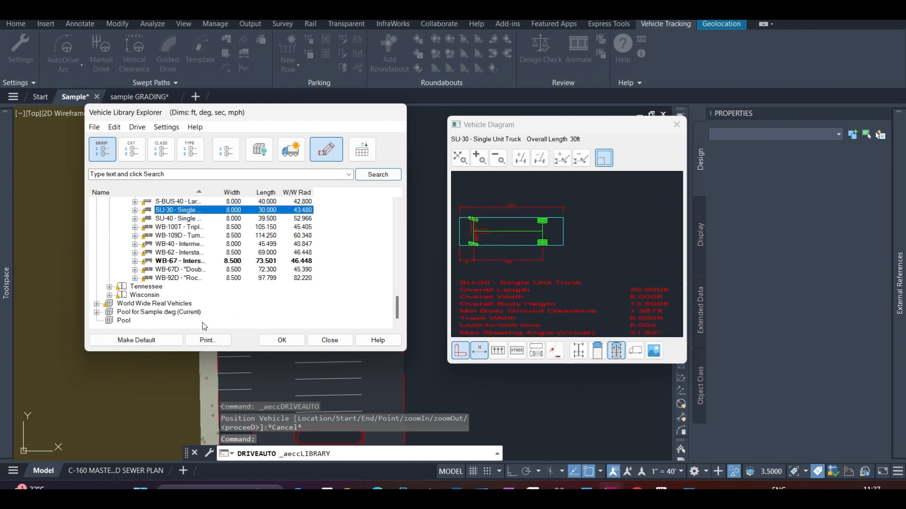
pyautogui.click(289, 341)
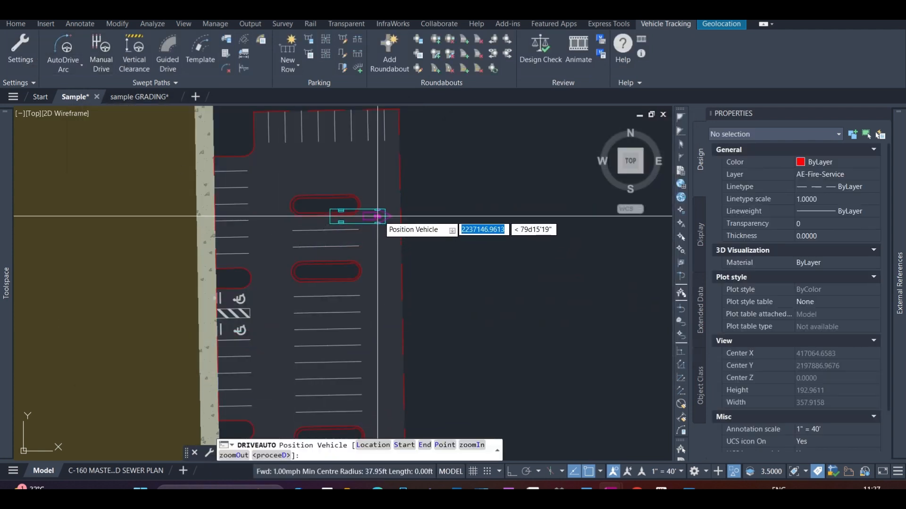
# Start an AutoDrive Bearing 180 path with the SU-30 truck placed in the east aisle between the two islands, heading north
pyautogui.click(382, 239)
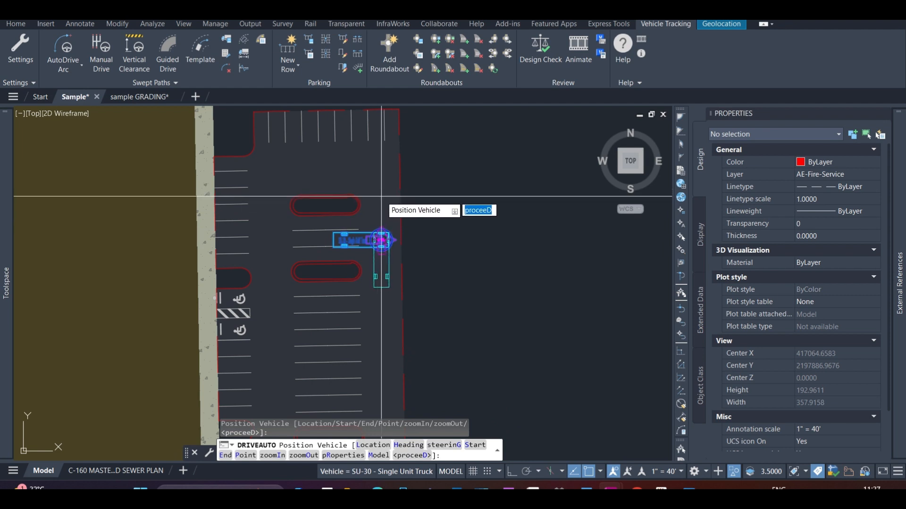
pyautogui.click(76, 68)
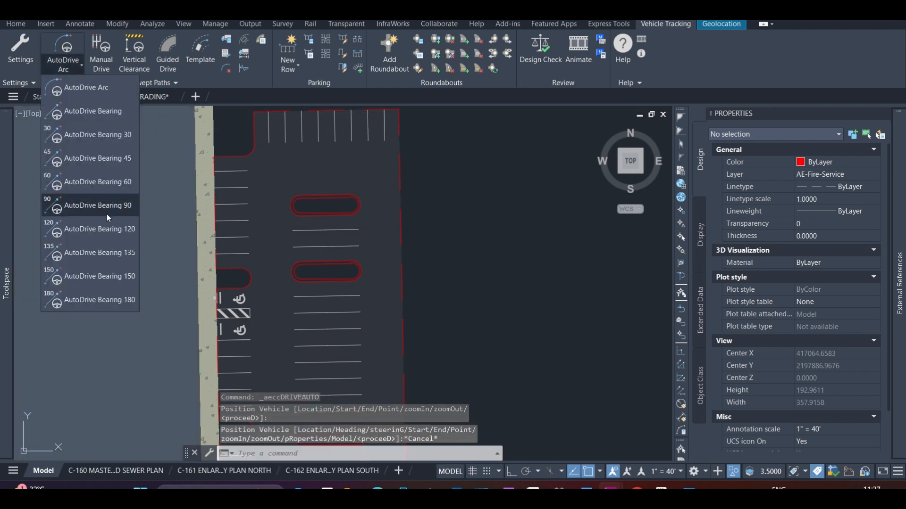
pyautogui.click(95, 300)
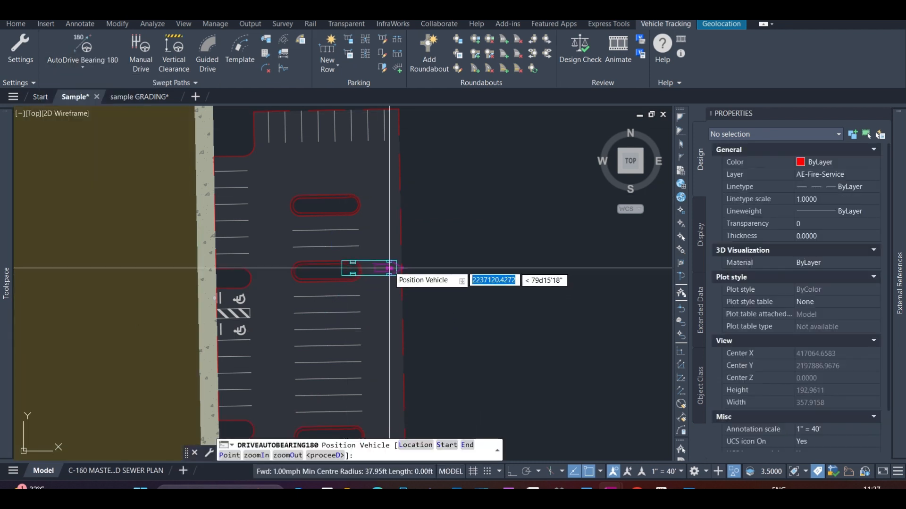
pyautogui.click(386, 243)
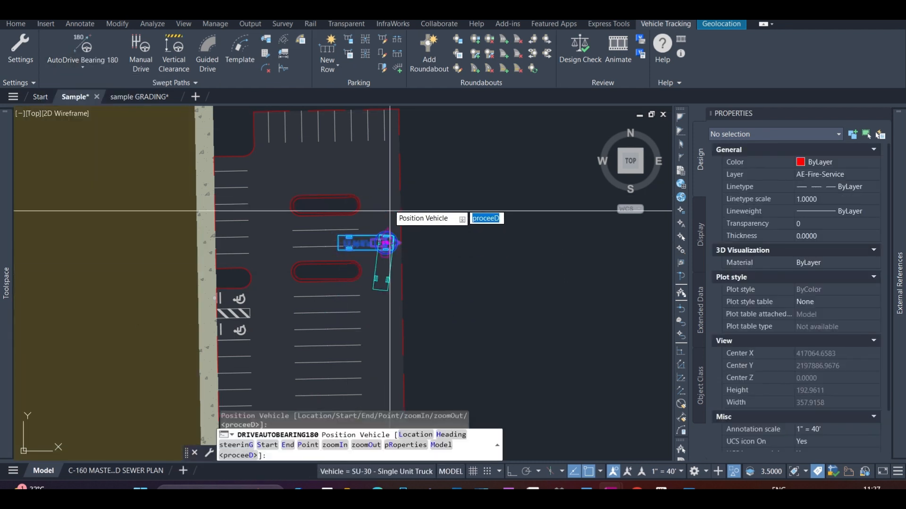
pyautogui.click(385, 185)
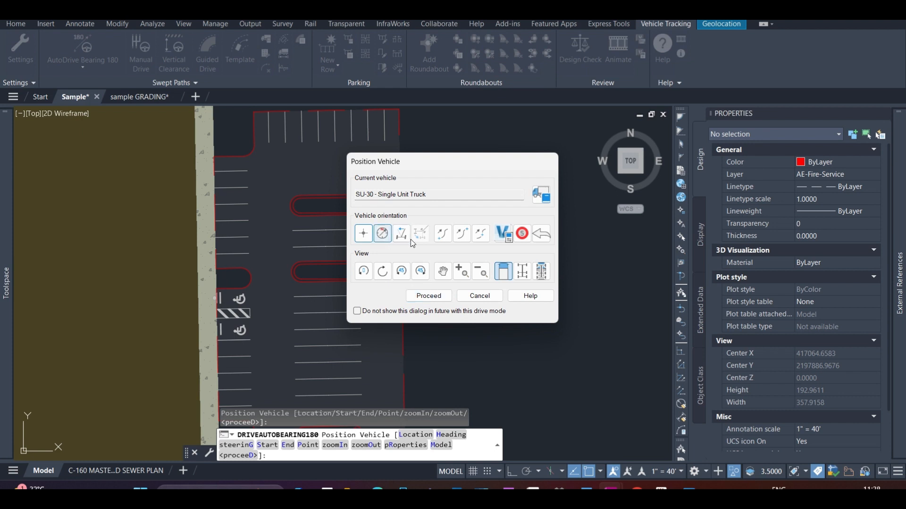
pyautogui.click(435, 299)
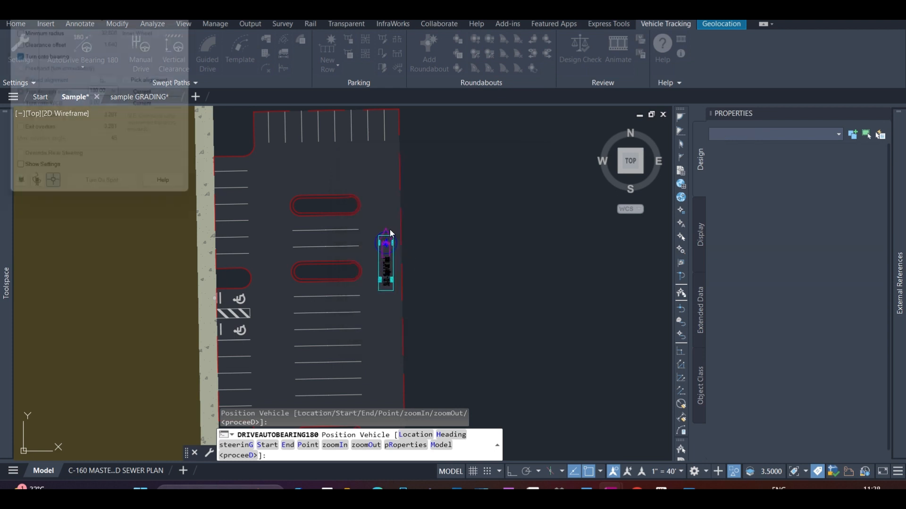
# Drive the truck straight ahead about 13.7 ft in the east aisle and begin its left turn beside the upper island
pyautogui.scroll(4, 383, 228)
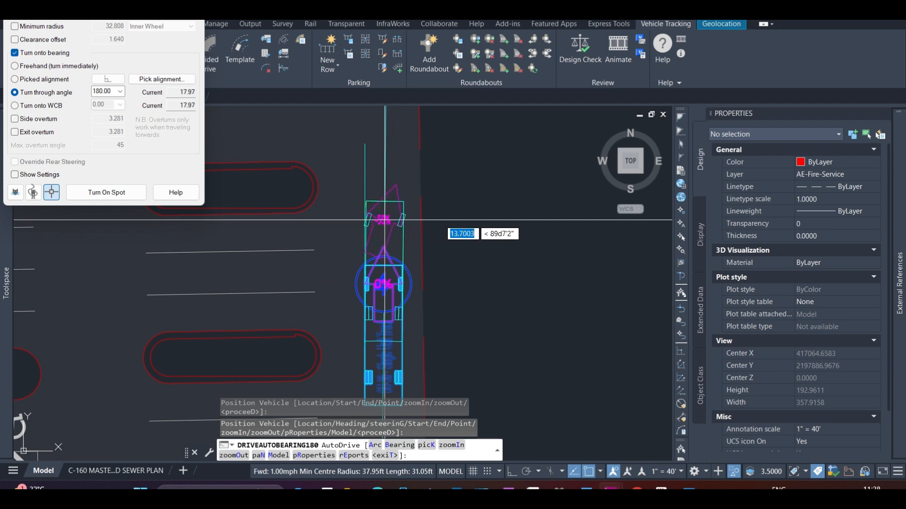
pyautogui.click(384, 220)
pyautogui.scroll(-3, 373, 179)
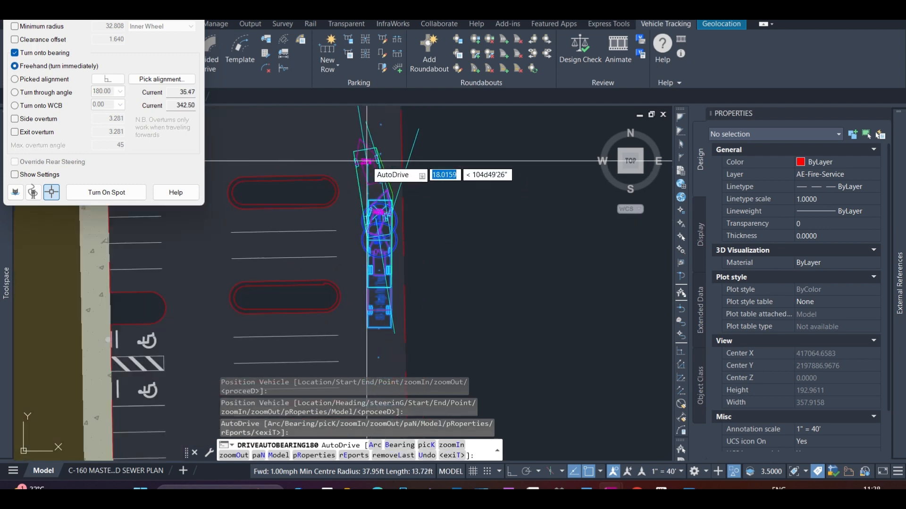
pyautogui.click(363, 160)
pyautogui.scroll(-2, 361, 160)
pyautogui.scroll(4, 348, 151)
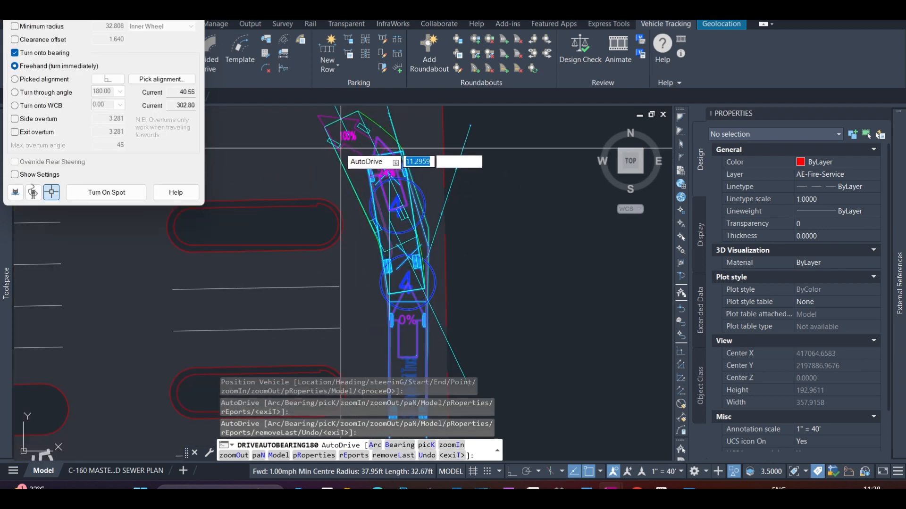
pyautogui.click(329, 144)
# Continue the freehand turn counterclockwise around the upper island and finish the path heading south in the west aisle
pyautogui.scroll(-5, 330, 150)
pyautogui.scroll(5, 329, 150)
pyautogui.scroll(-5, 312, 145)
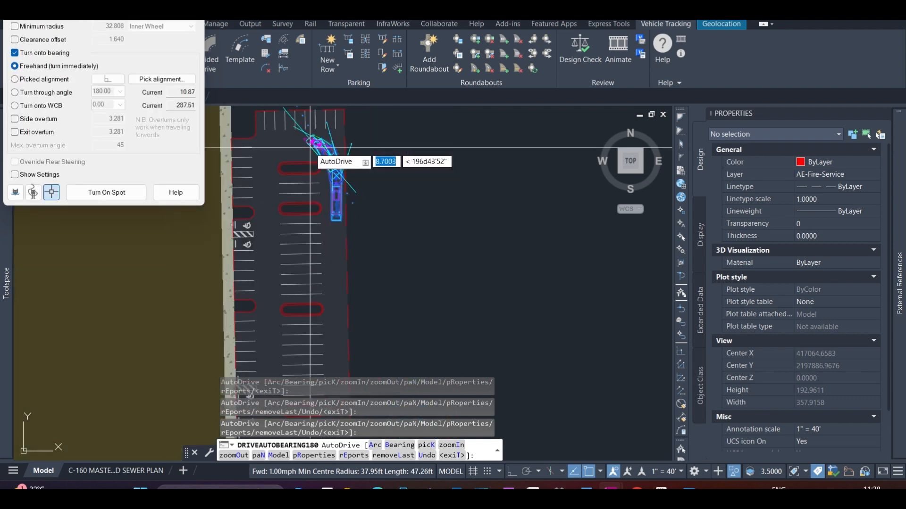
pyautogui.scroll(5, 289, 127)
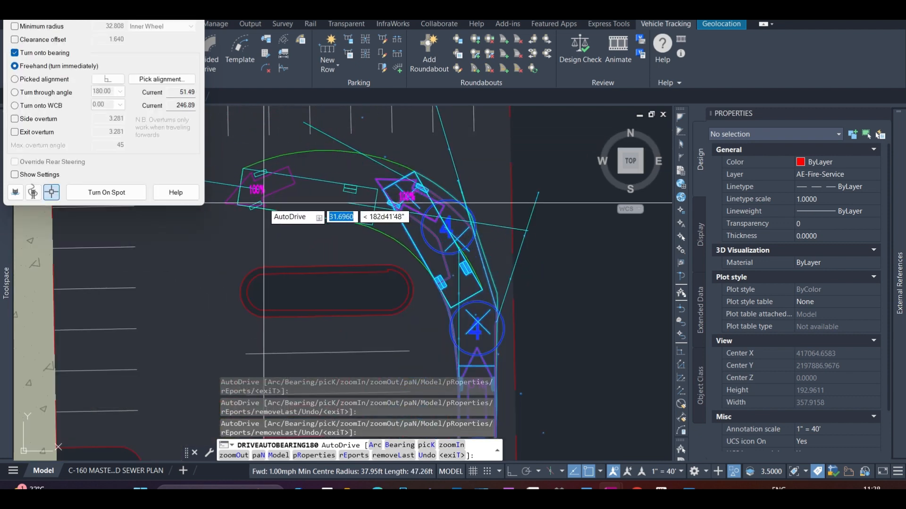
pyautogui.click(264, 203)
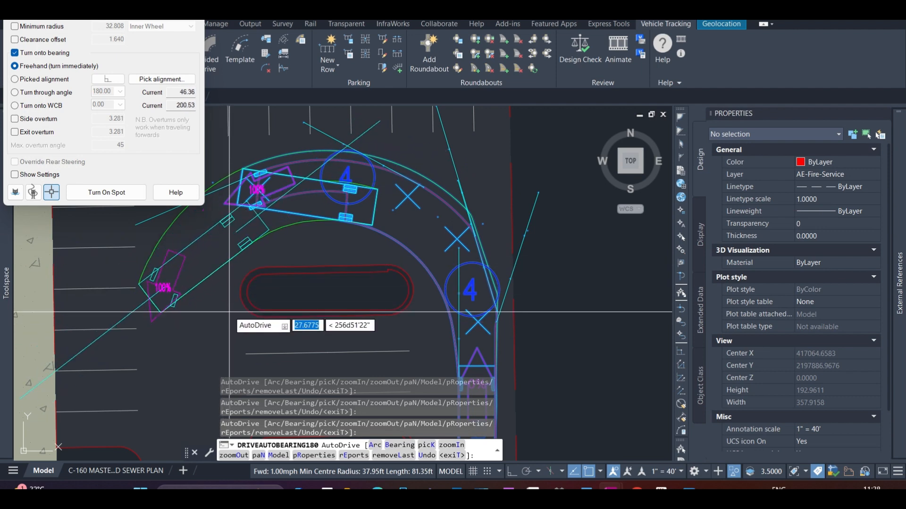
pyautogui.scroll(-5, 224, 303)
pyautogui.scroll(5, 224, 303)
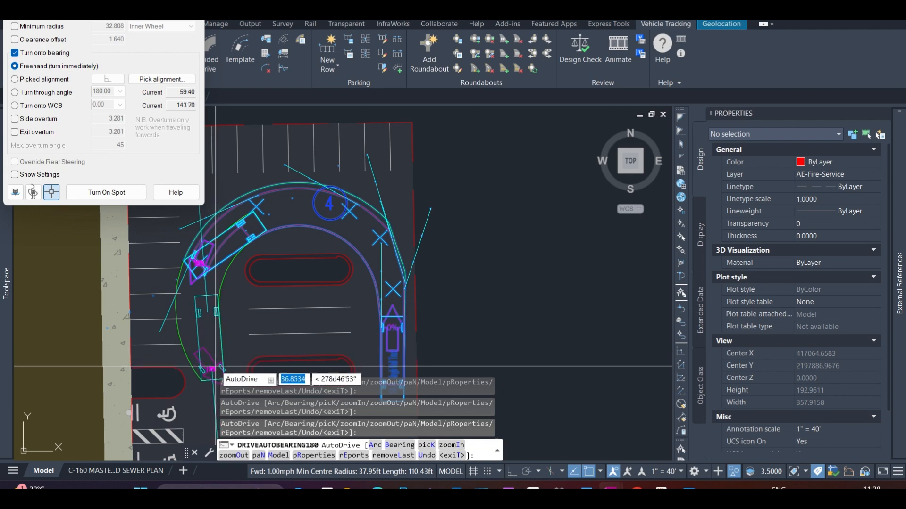
pyautogui.scroll(3, 216, 373)
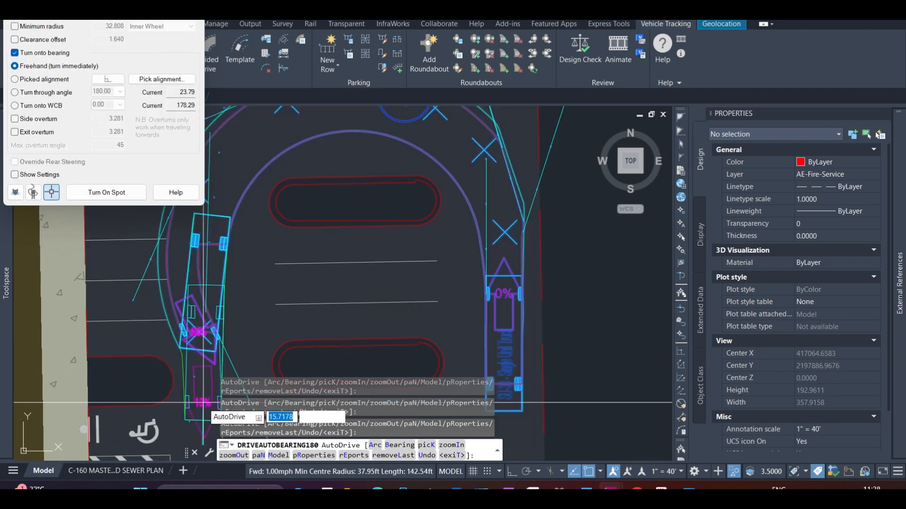
pyautogui.press('Return')
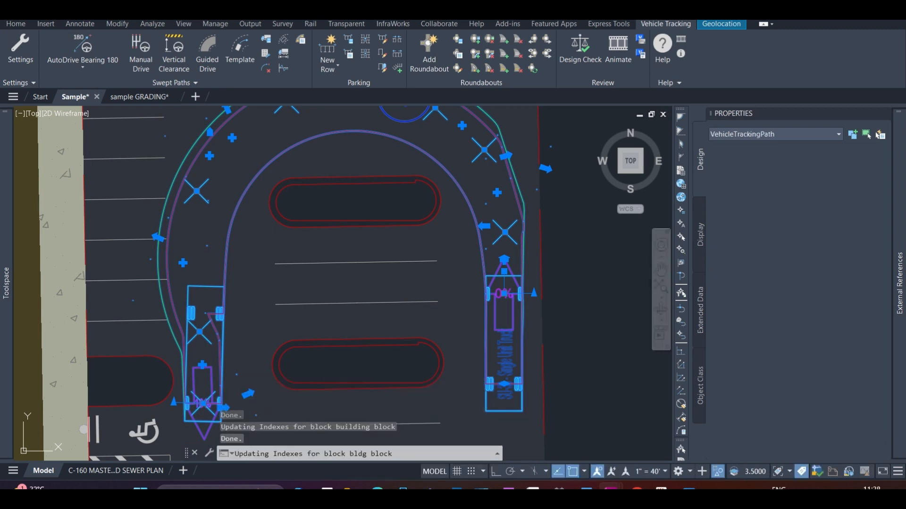
pyautogui.scroll(-2, 379, 283)
pyautogui.scroll(2, 234, 301)
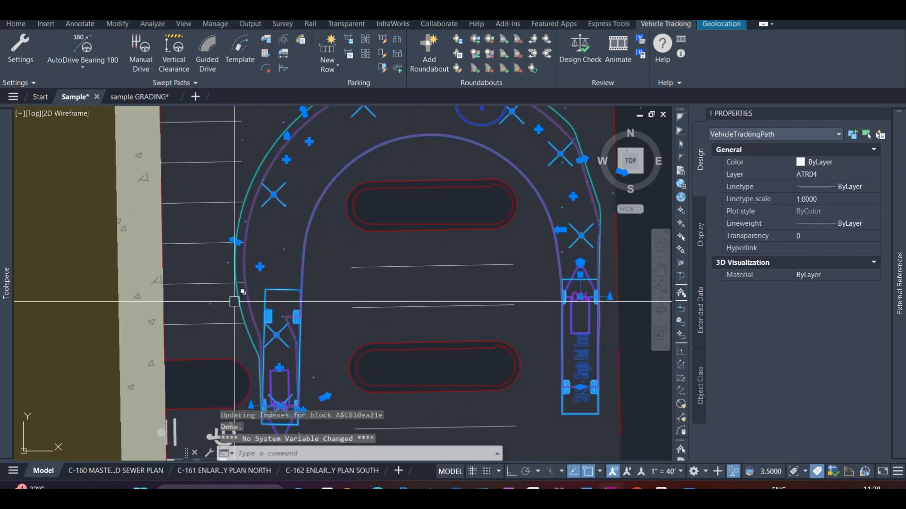
pyautogui.click(274, 194)
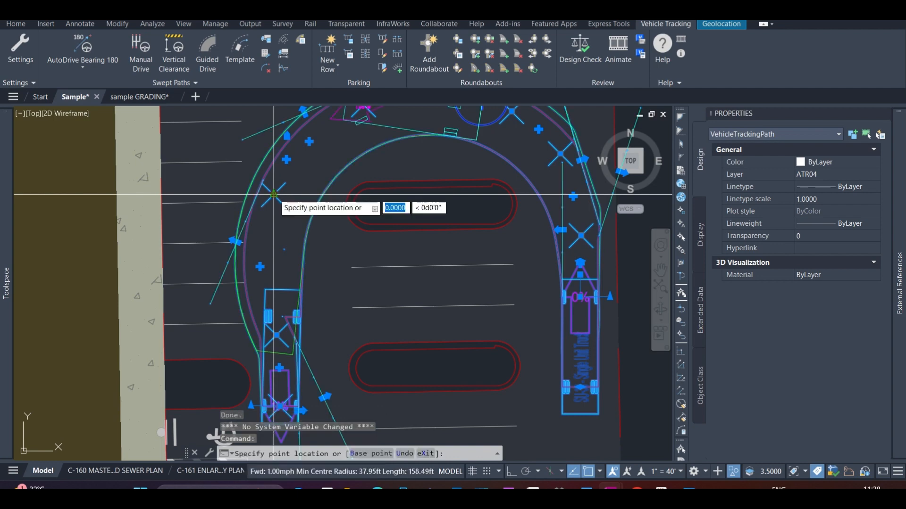
pyautogui.press('Escape')
pyautogui.scroll(-4, 289, 311)
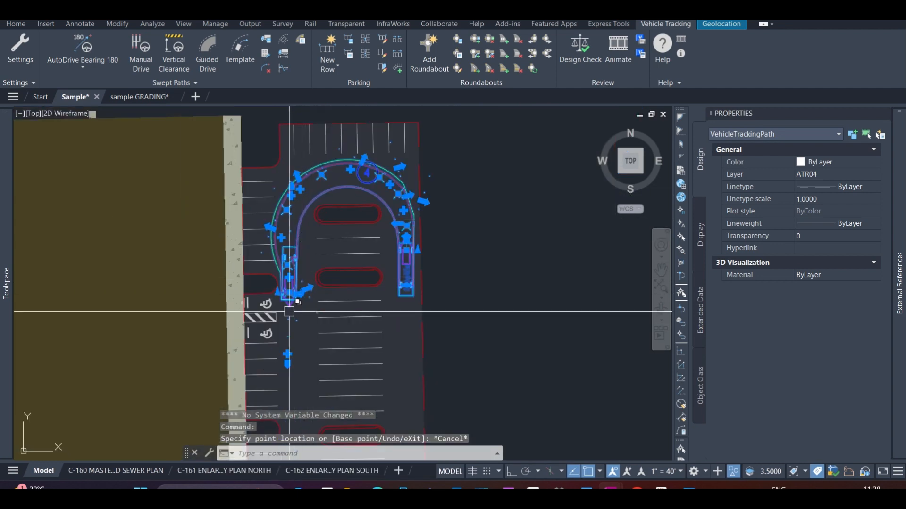
pyautogui.scroll(2, 289, 311)
pyautogui.scroll(2, 473, 270)
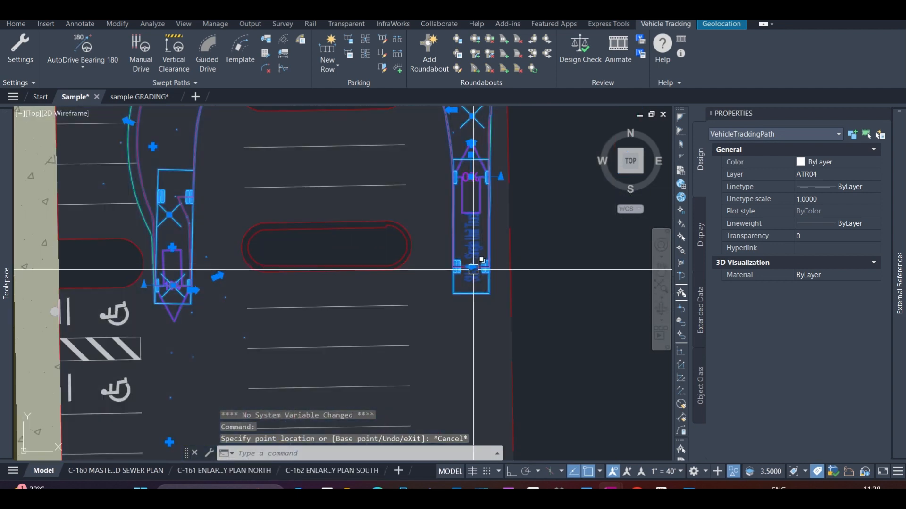
pyautogui.click(473, 270)
pyautogui.press('Escape')
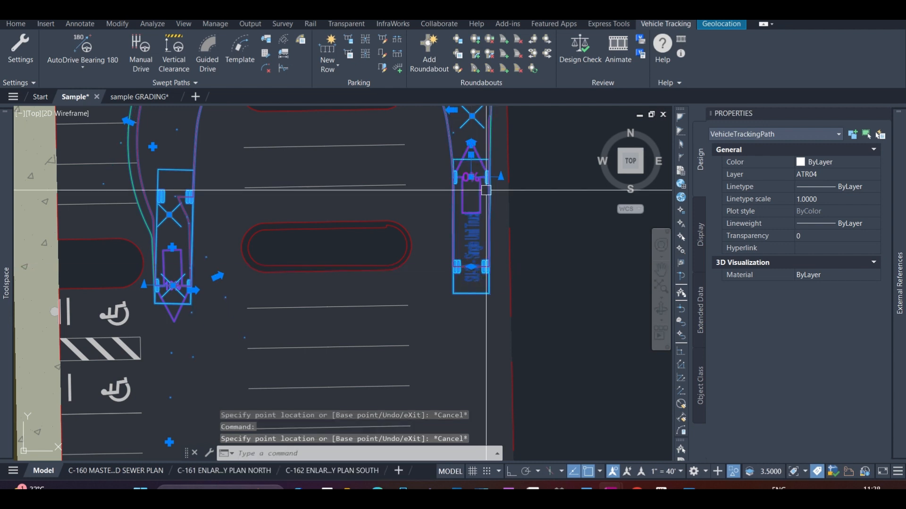
pyautogui.click(471, 266)
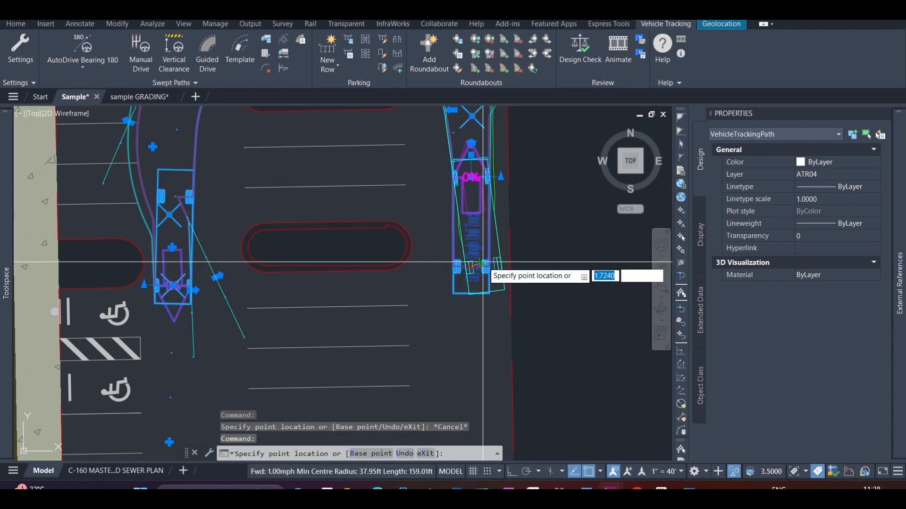
pyautogui.press('Escape')
pyautogui.scroll(3, 473, 264)
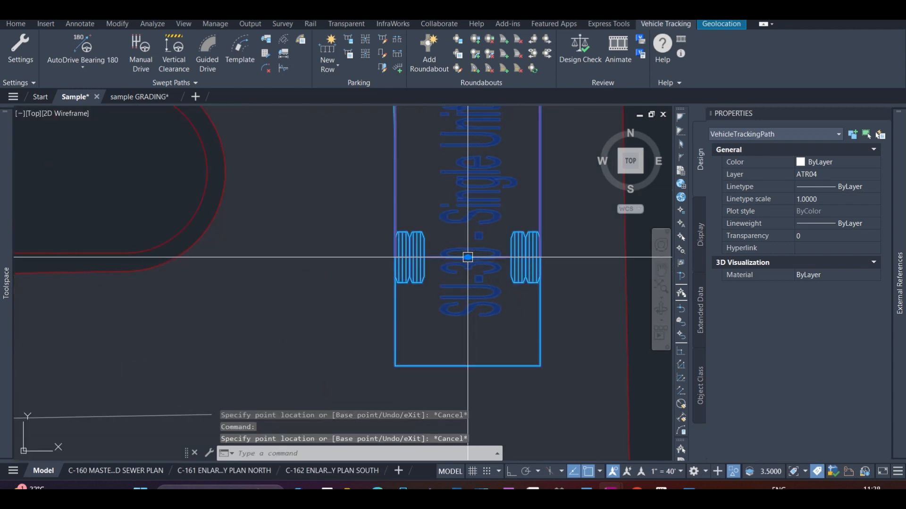
pyautogui.click(467, 257)
pyautogui.scroll(-2, 468, 257)
pyautogui.scroll(-3, 475, 257)
pyautogui.press('Escape')
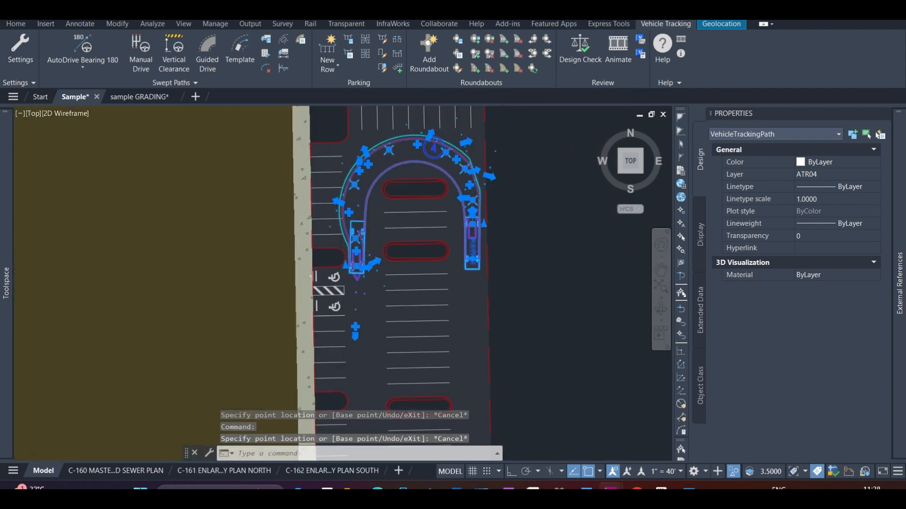
pyautogui.scroll(5, 469, 224)
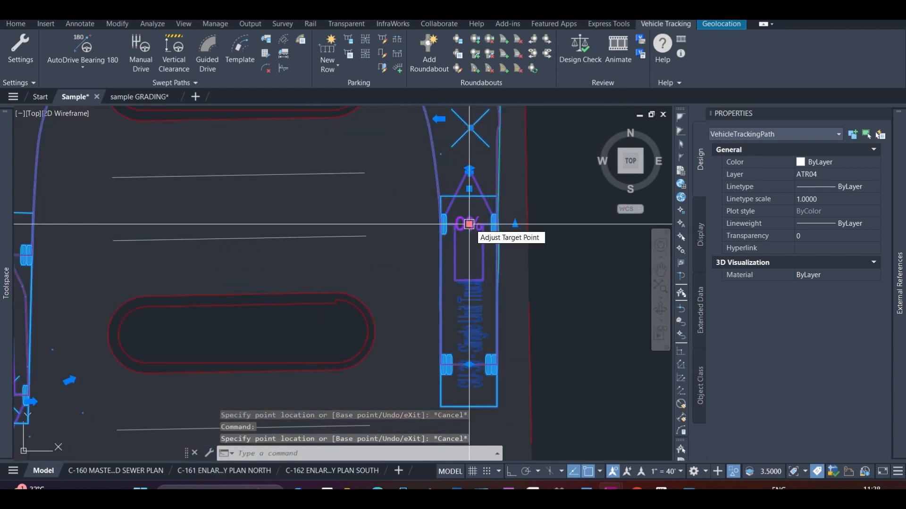
pyautogui.click(469, 224)
pyautogui.press('Escape')
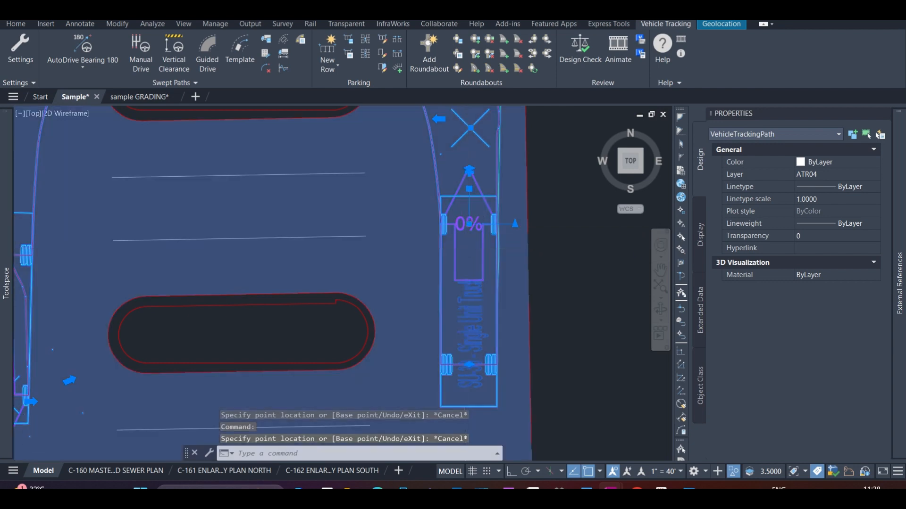
pyautogui.scroll(-4, 469, 251)
pyautogui.scroll(2, 467, 203)
pyautogui.scroll(-2, 466, 223)
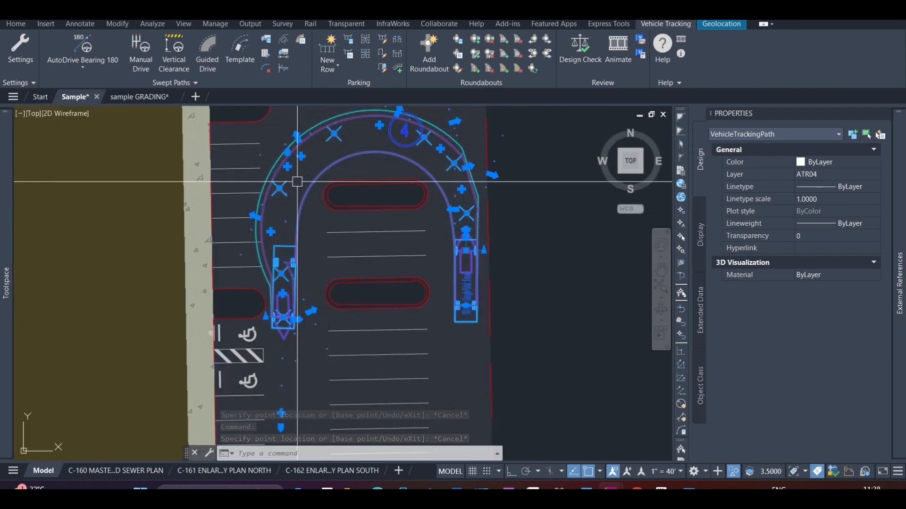
pyautogui.scroll(3, 297, 182)
pyautogui.scroll(-3, 307, 160)
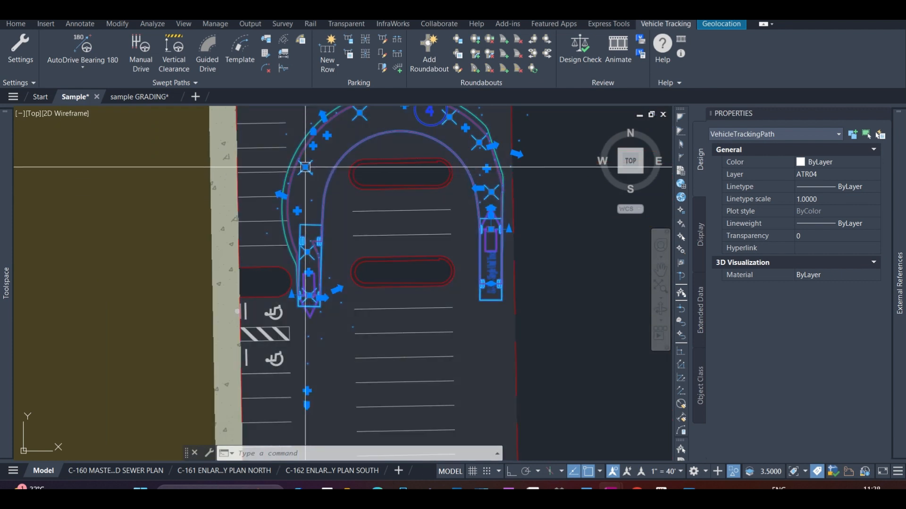
pyautogui.click(306, 167)
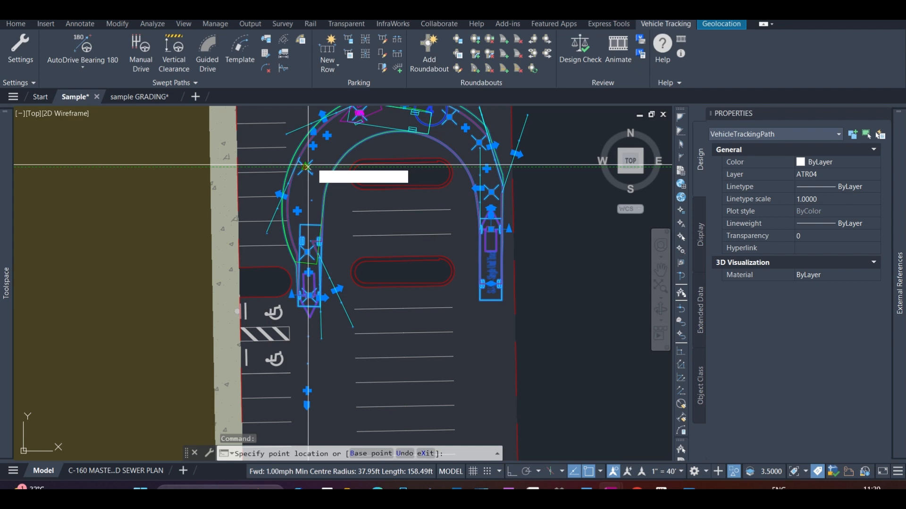
pyautogui.press('Escape')
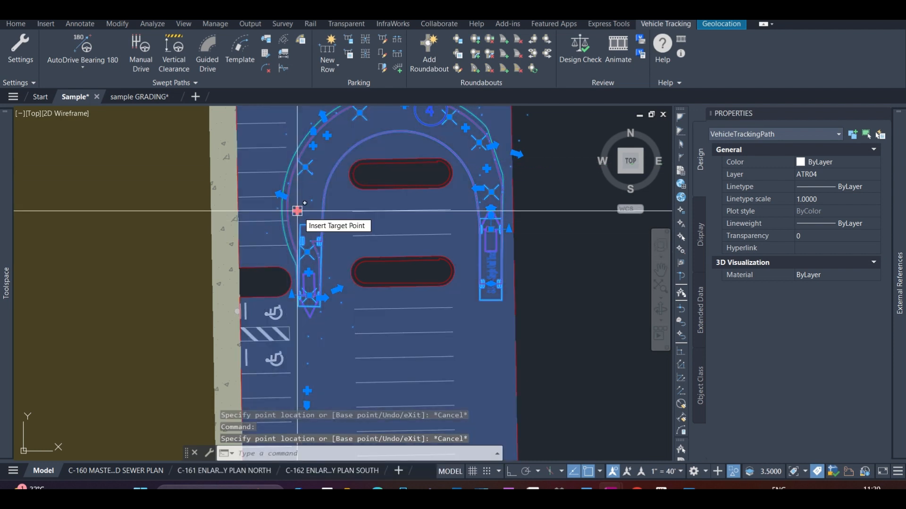
# Insert a target point on the swept path's west leg, placed about 4.24 ft east of the original insertion position
pyautogui.click(297, 211)
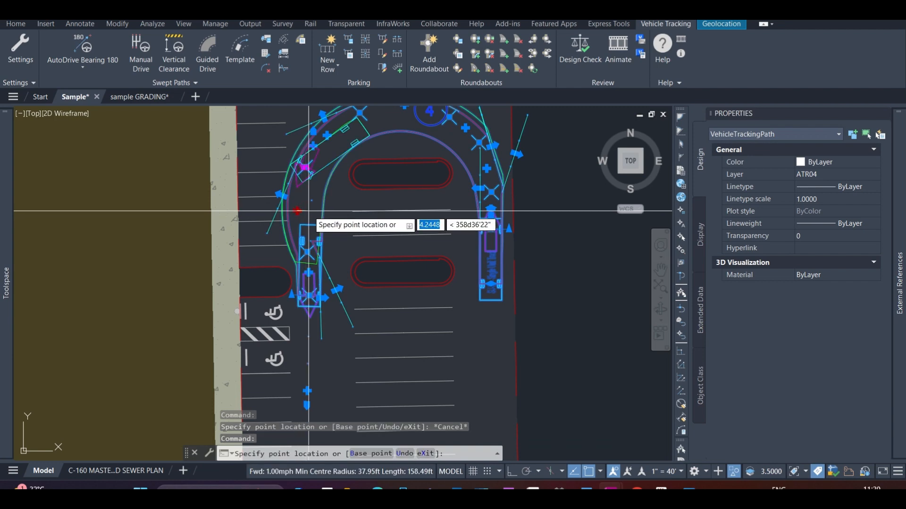
pyautogui.click(308, 211)
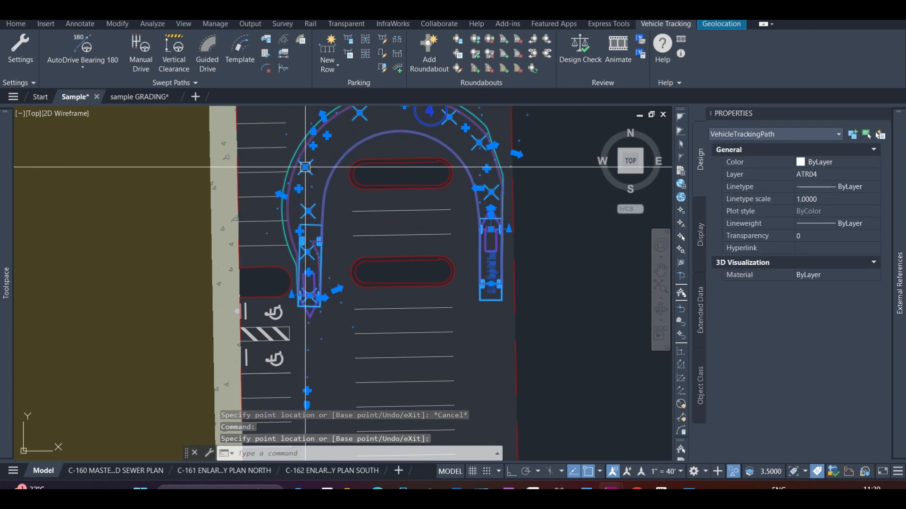
pyautogui.click(305, 167)
pyautogui.press('Escape')
pyautogui.scroll(-4, 325, 168)
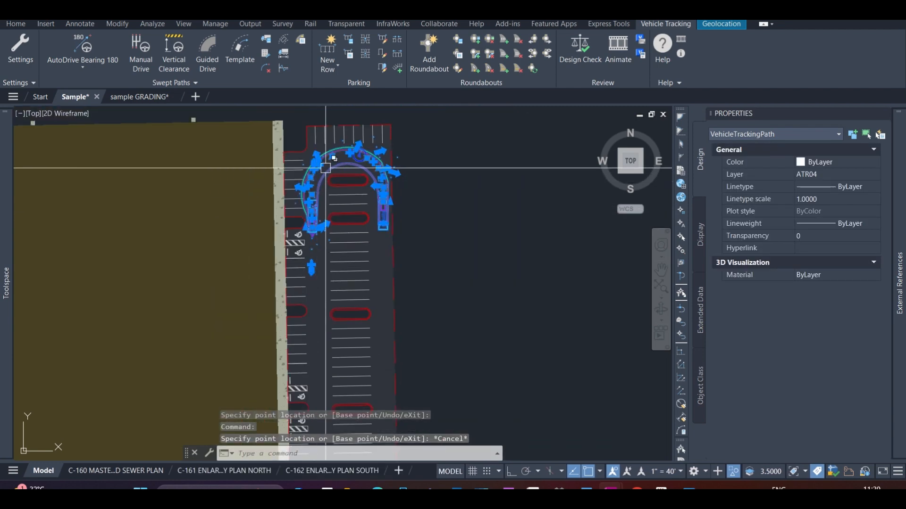
# Adjust the target points along the northwest curve of the swept path and deselect the path
pyautogui.scroll(4, 325, 168)
pyautogui.click(255, 297)
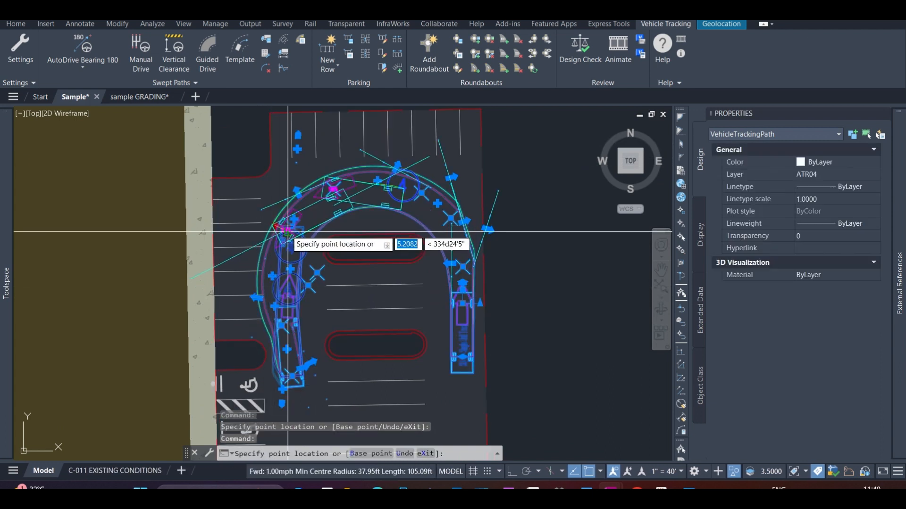
pyautogui.press('Escape')
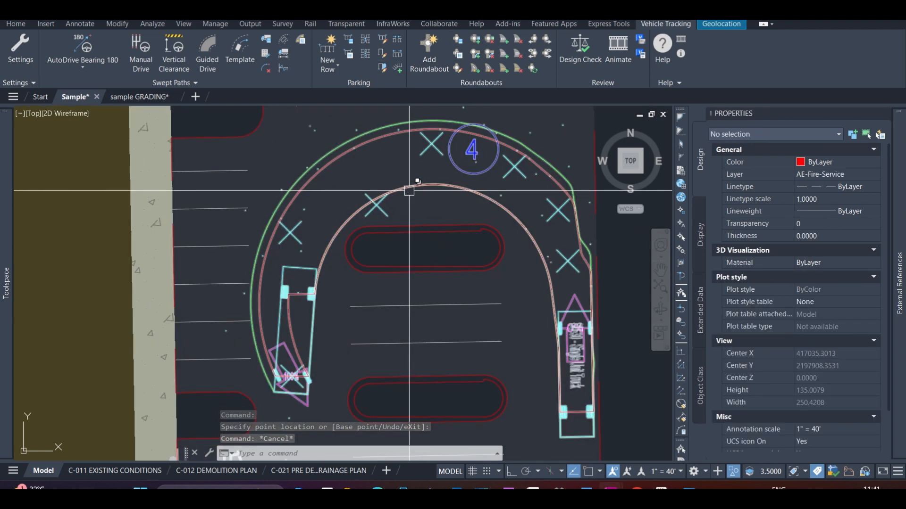
# Examine the adjusted swept path's clearance to the islands, the western parking stalls and the truck's end position
pyautogui.scroll(-2, 409, 191)
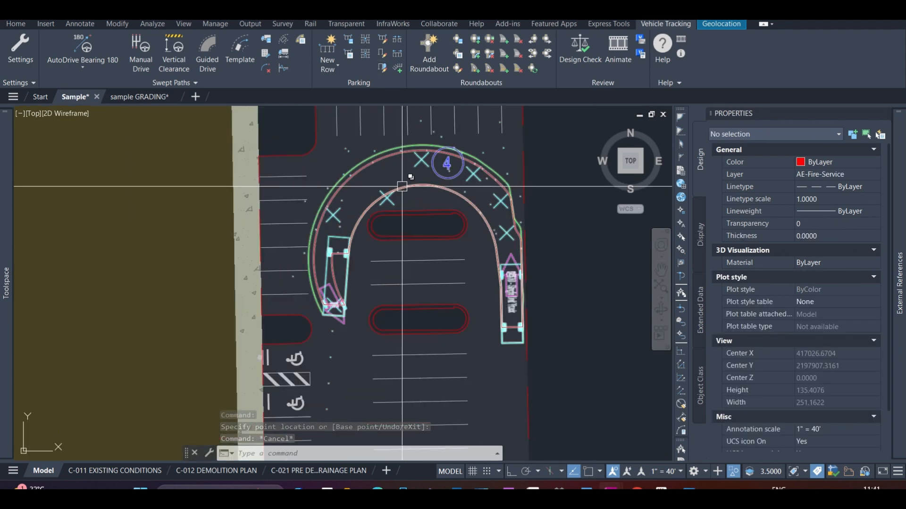
pyautogui.scroll(5, 405, 189)
pyautogui.scroll(-2, 343, 239)
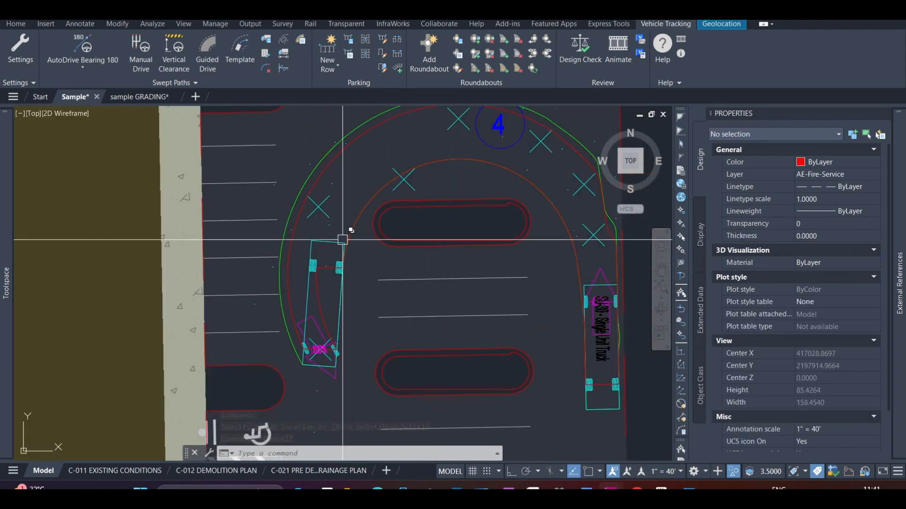
pyautogui.click(374, 190)
pyautogui.scroll(-2, 360, 193)
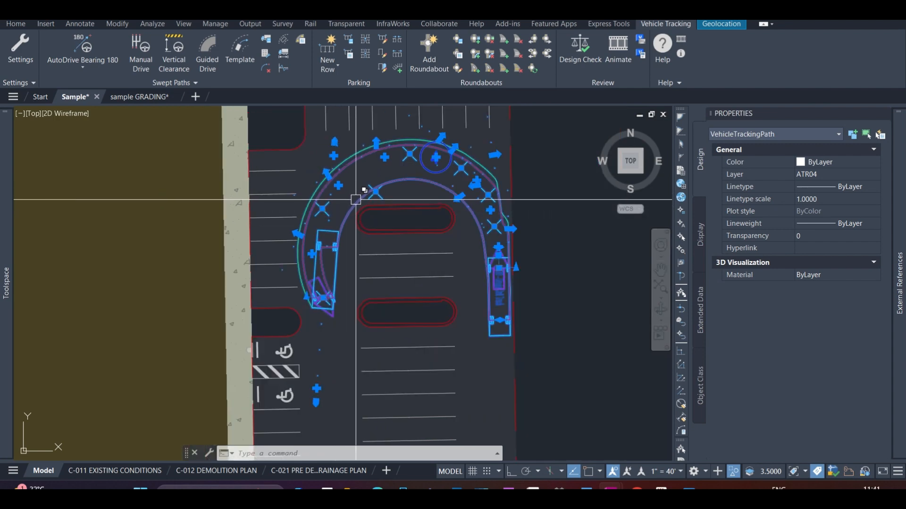
pyautogui.press('Escape')
pyautogui.press('Escape')
pyautogui.scroll(6, 283, 256)
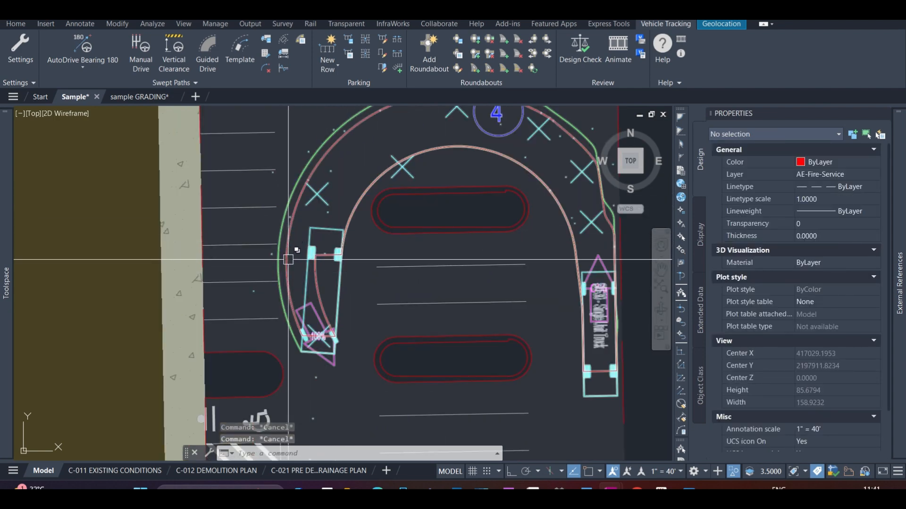
pyautogui.scroll(-2, 285, 236)
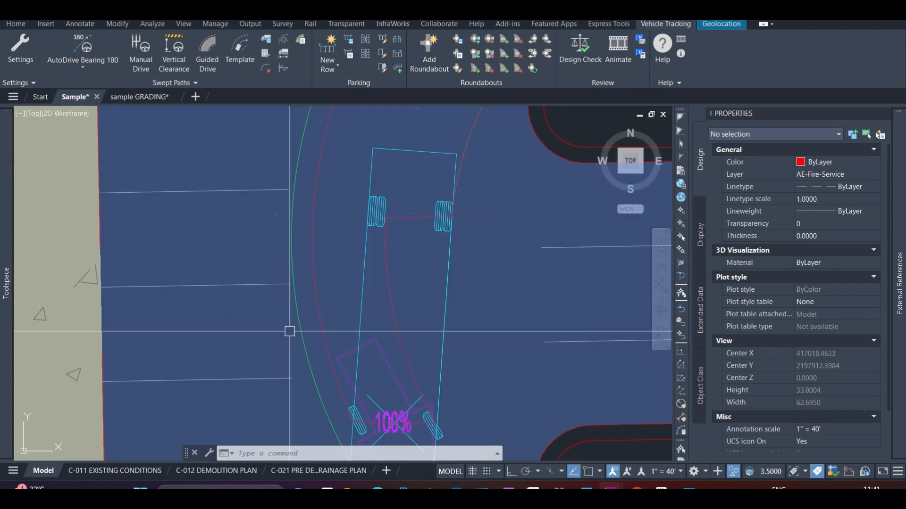
pyautogui.scroll(-5, 354, 295)
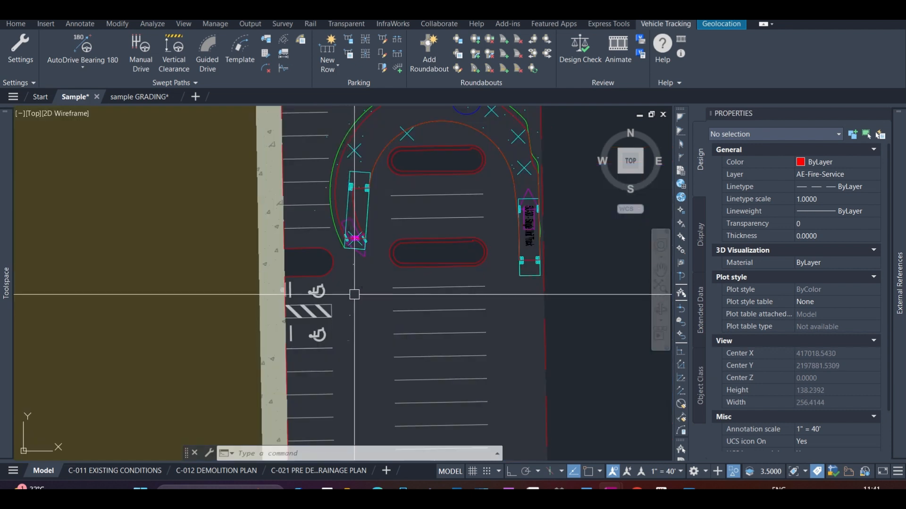
pyautogui.scroll(1, 377, 281)
pyautogui.scroll(-2, 380, 278)
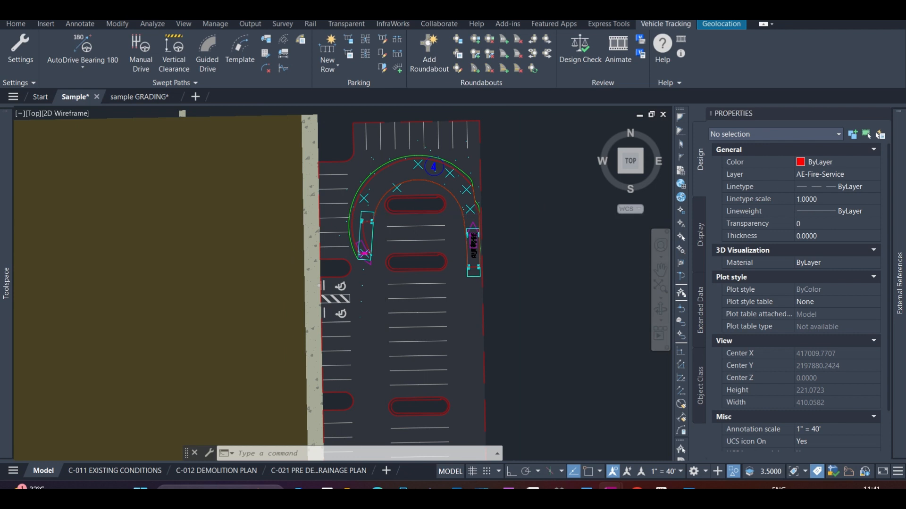
pyautogui.scroll(-2, 514, 213)
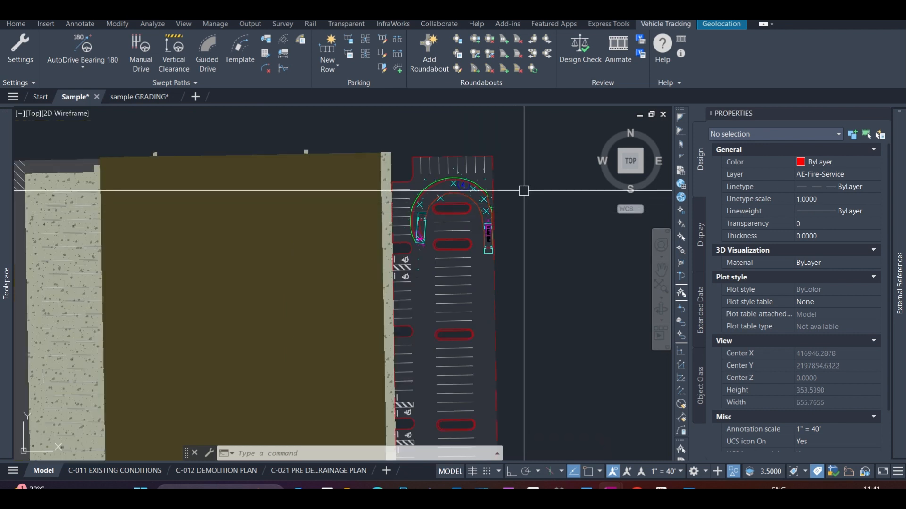
# Insert the vehicle profile for the SU-30 swept path in the empty area east of the parking lot
pyautogui.scroll(3, 437, 172)
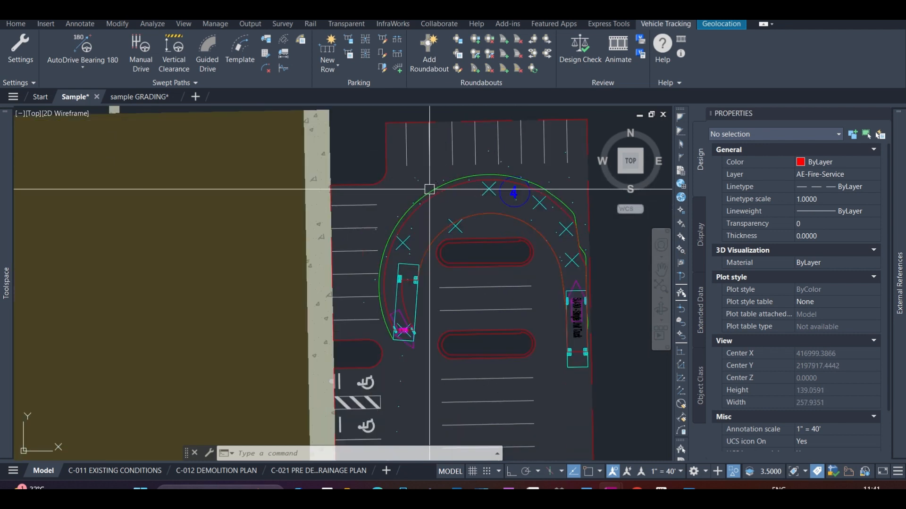
pyautogui.click(428, 187)
pyautogui.scroll(-2, 317, 197)
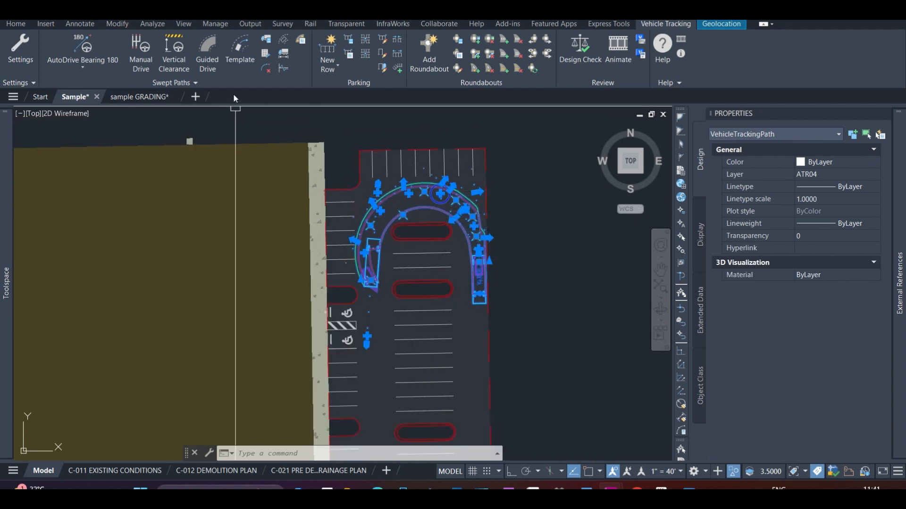
pyautogui.click(283, 54)
pyautogui.scroll(-4, 235, 118)
pyautogui.scroll(5, 360, 155)
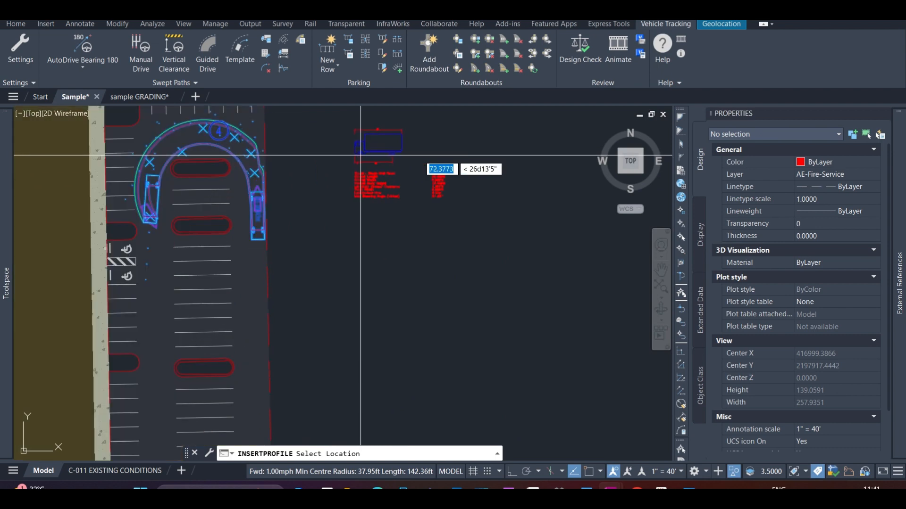
pyautogui.click(360, 155)
pyautogui.press('Escape')
# Review the inserted SU-30 profile's dimensions and vehicle data, and its placement beside the overall site layout
pyautogui.scroll(4, 340, 182)
pyautogui.scroll(-2, 364, 178)
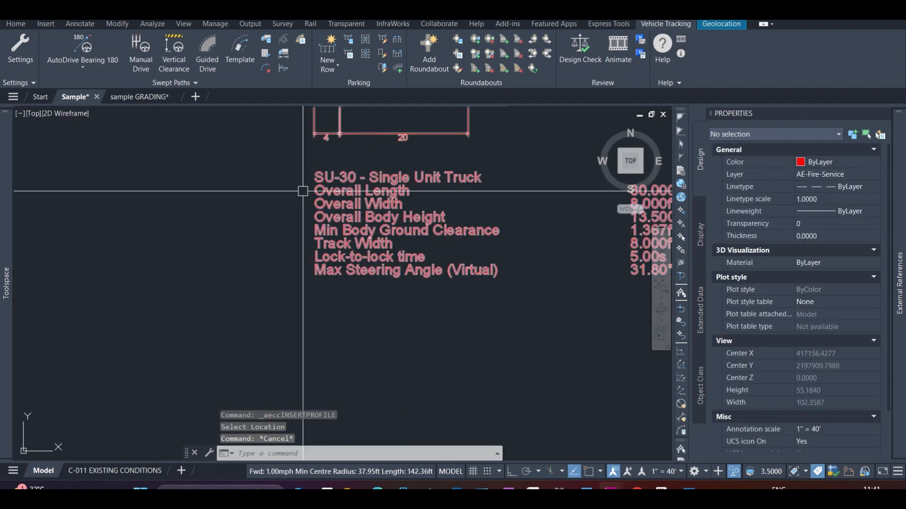
pyautogui.scroll(4, 306, 213)
pyautogui.scroll(-2, 364, 243)
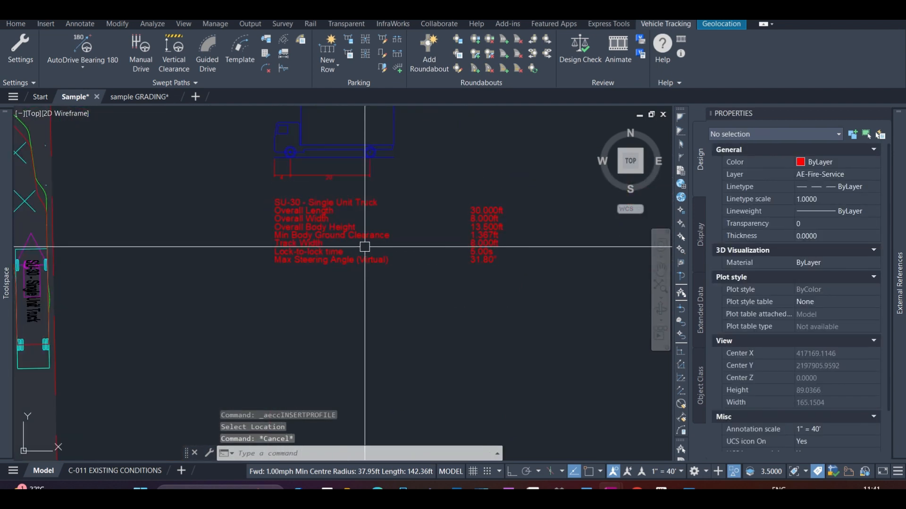
pyautogui.scroll(-2, 421, 247)
pyautogui.press('Escape')
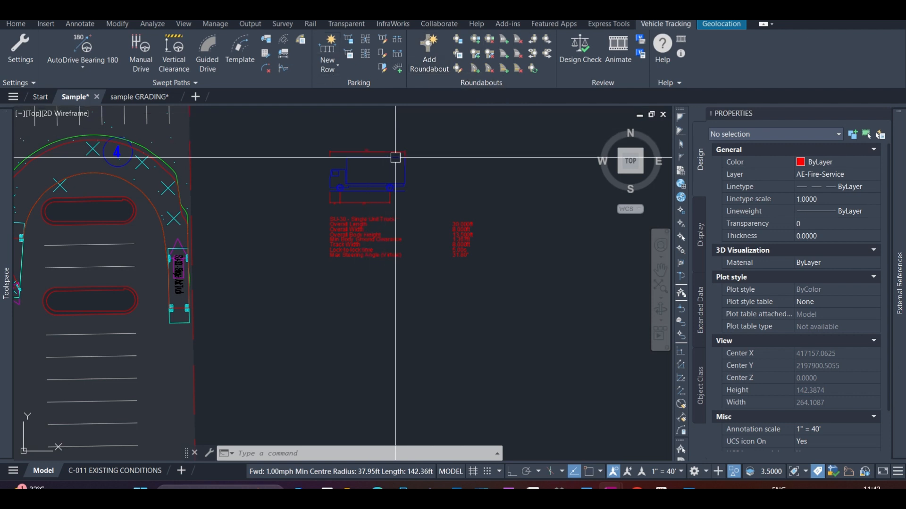
pyautogui.scroll(-2, 453, 212)
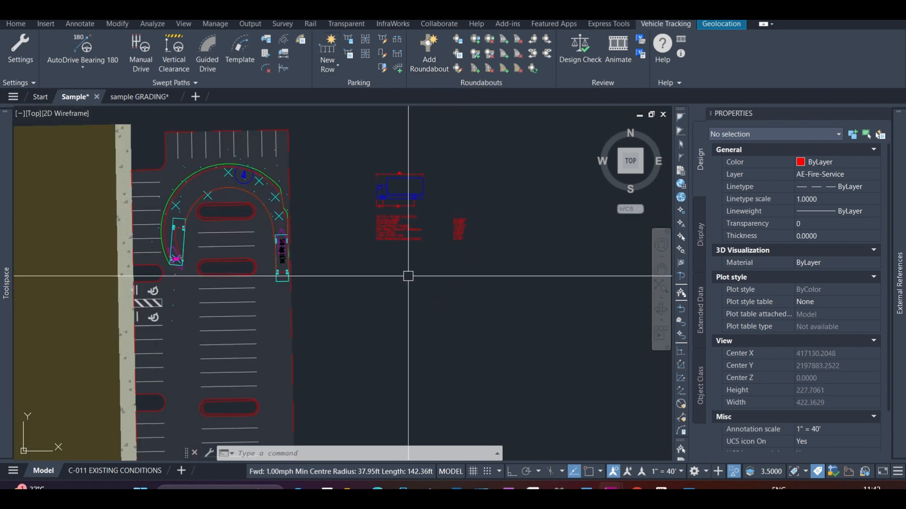
pyautogui.scroll(-6, 455, 215)
pyautogui.scroll(4, 434, 363)
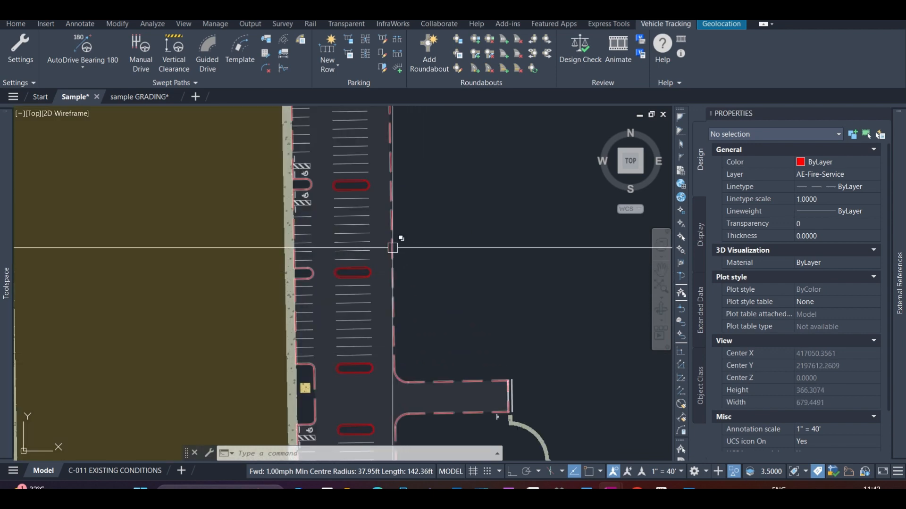
pyautogui.scroll(-4, 415, 243)
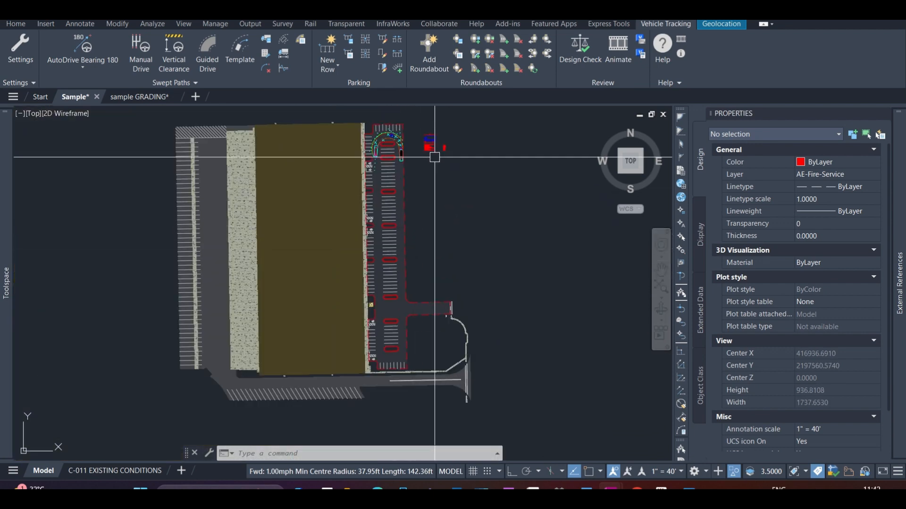
pyautogui.scroll(6, 434, 157)
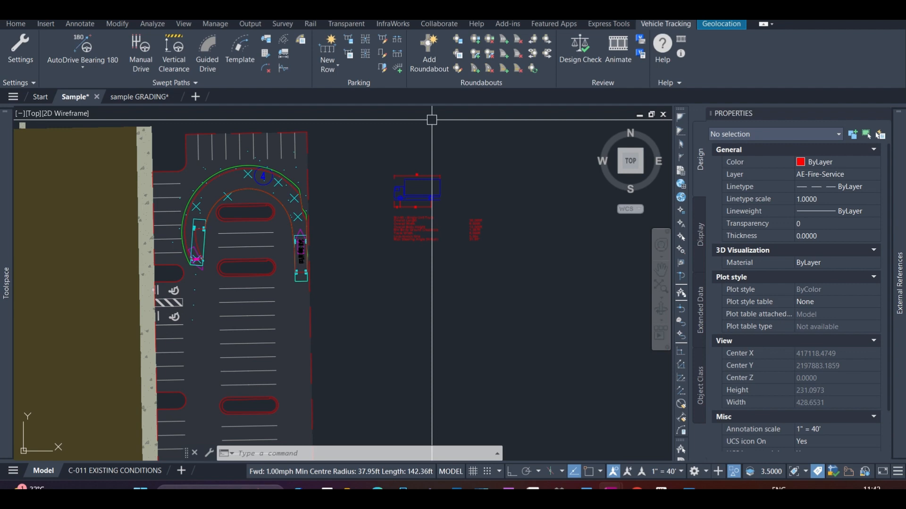
# Examine the accessible stalls and hatched access aisle near the end of the truck's swept path
pyautogui.scroll(-6, 431, 119)
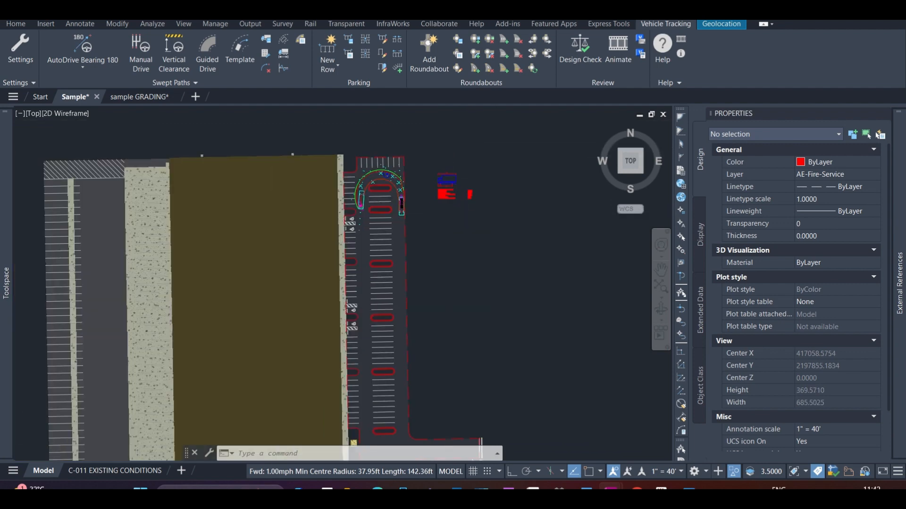
pyautogui.scroll(8, 427, 155)
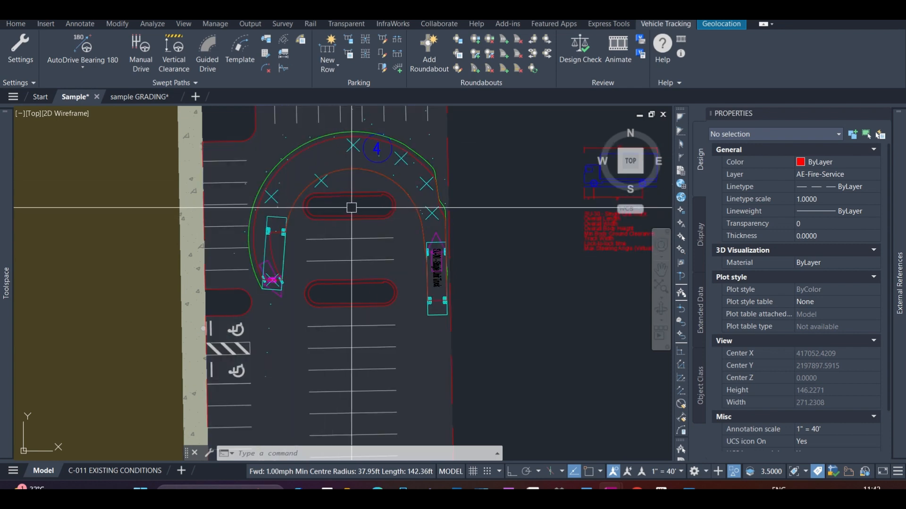
pyautogui.scroll(2, 245, 363)
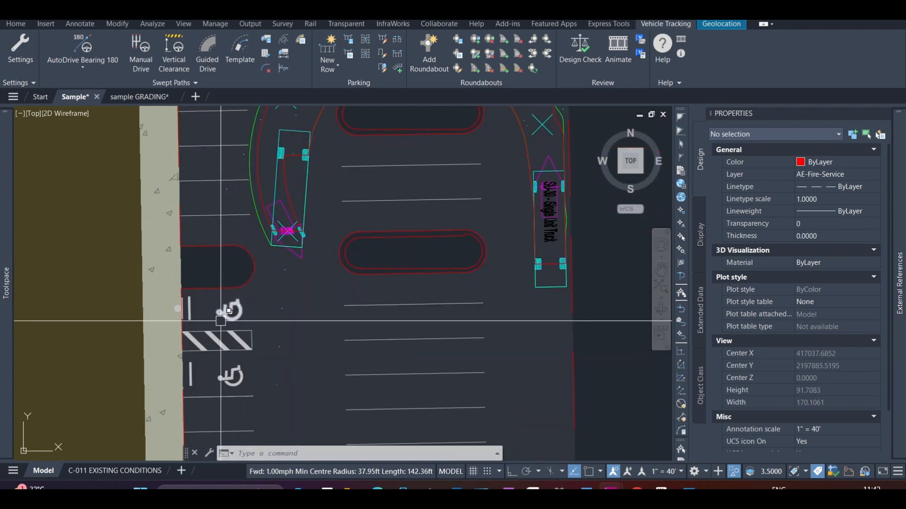
pyautogui.scroll(2, 208, 320)
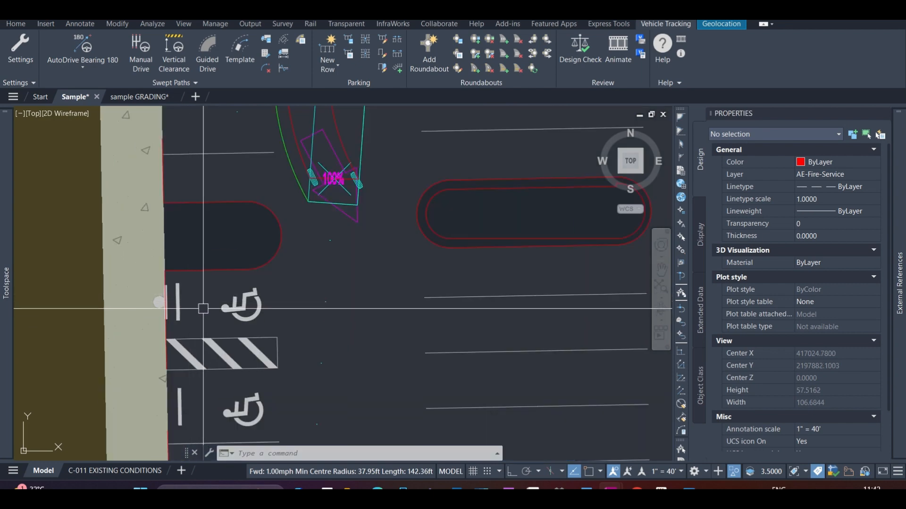
pyautogui.scroll(-2, 213, 324)
pyautogui.scroll(2, 213, 324)
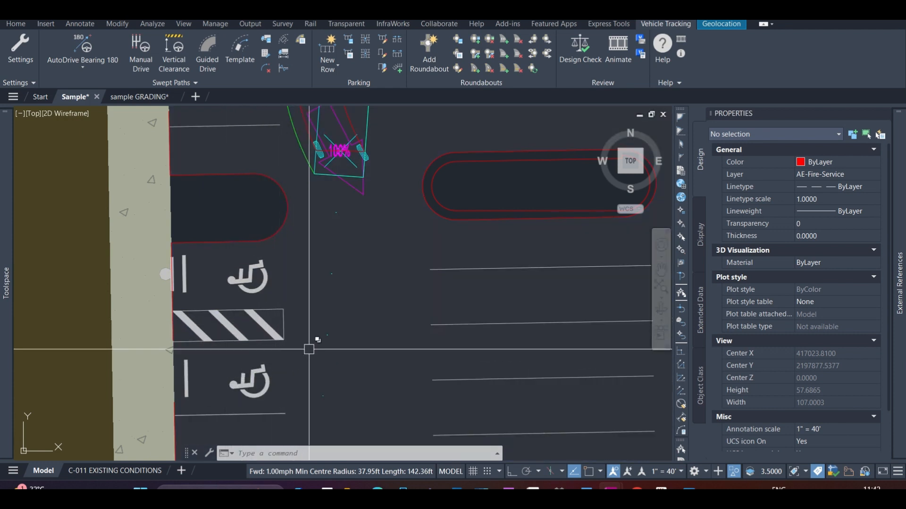
pyautogui.scroll(-2, 226, 326)
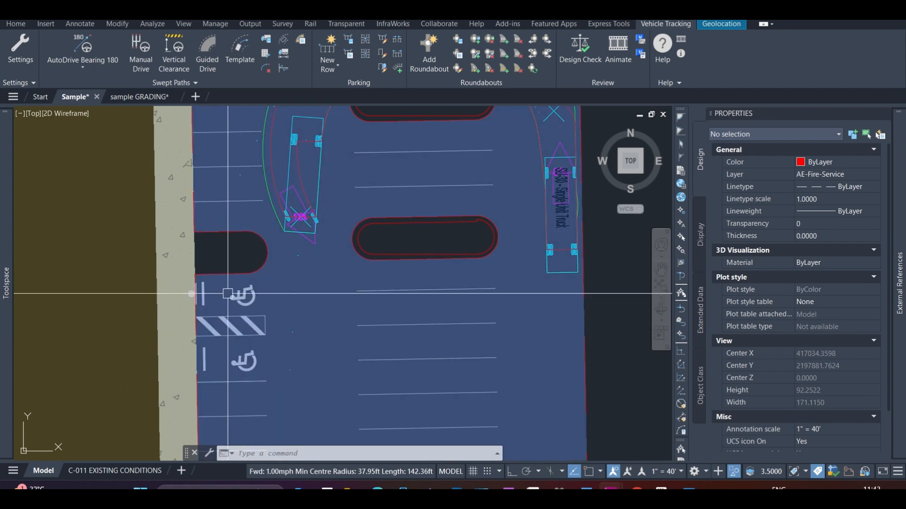
# Examine the site's overall layout and the parking lot's southern end, including its accessible stalls, islands and entrance drive
pyautogui.scroll(-5, 225, 302)
pyautogui.scroll(-2, 226, 340)
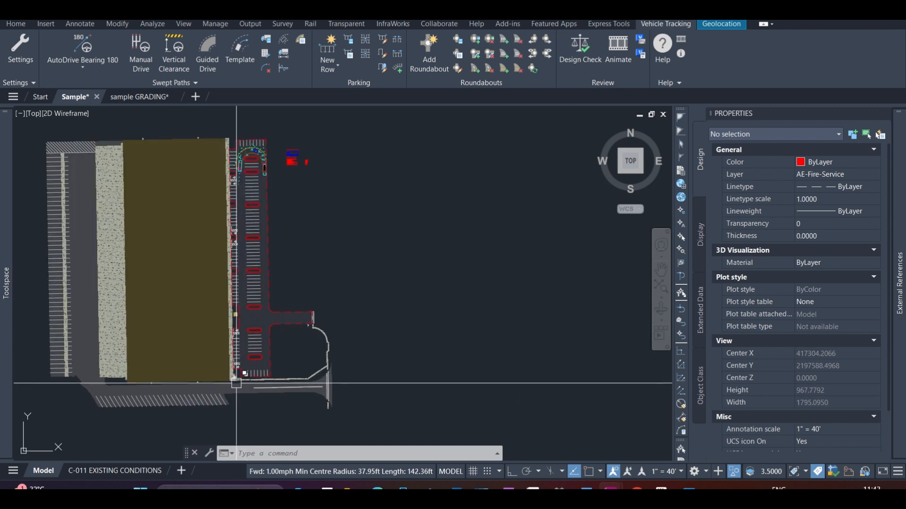
pyautogui.scroll(2, 235, 375)
pyautogui.scroll(4, 234, 375)
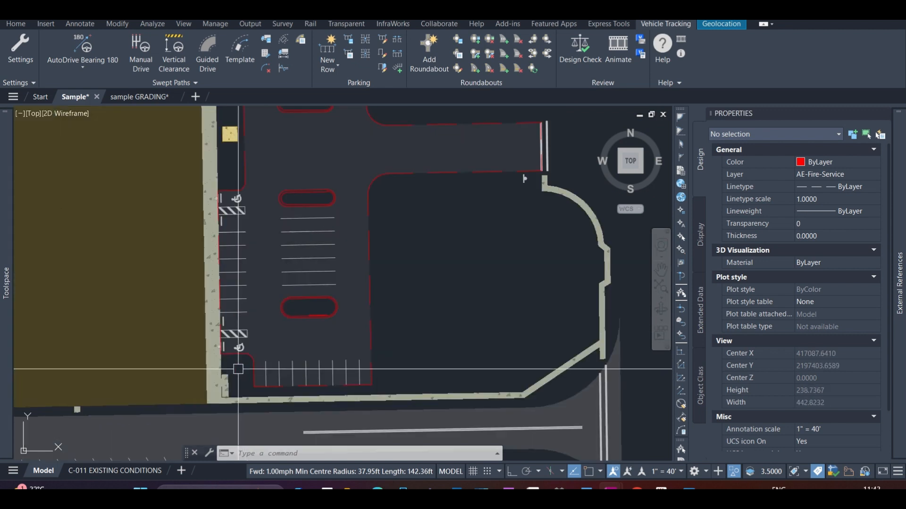
pyautogui.scroll(-6, 238, 370)
pyautogui.click(325, 259)
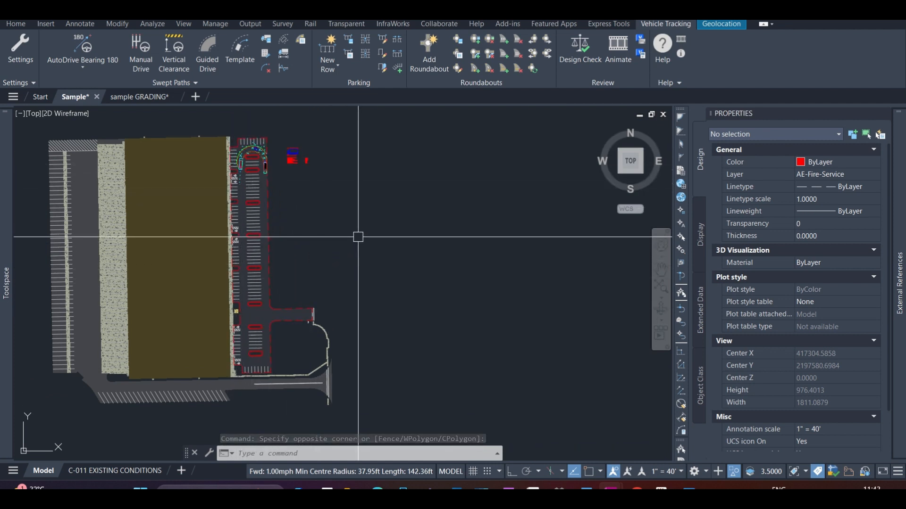
pyautogui.click(328, 259)
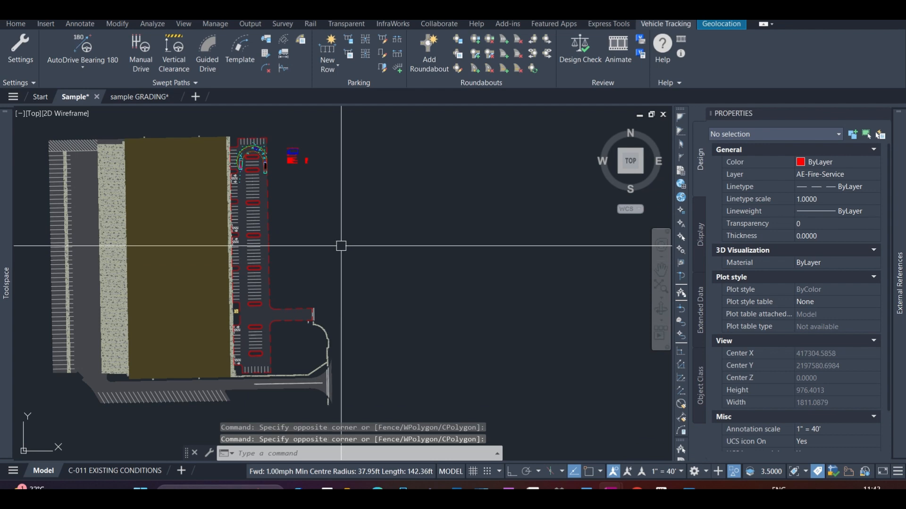
pyautogui.scroll(5, 341, 246)
pyautogui.scroll(-3, 331, 257)
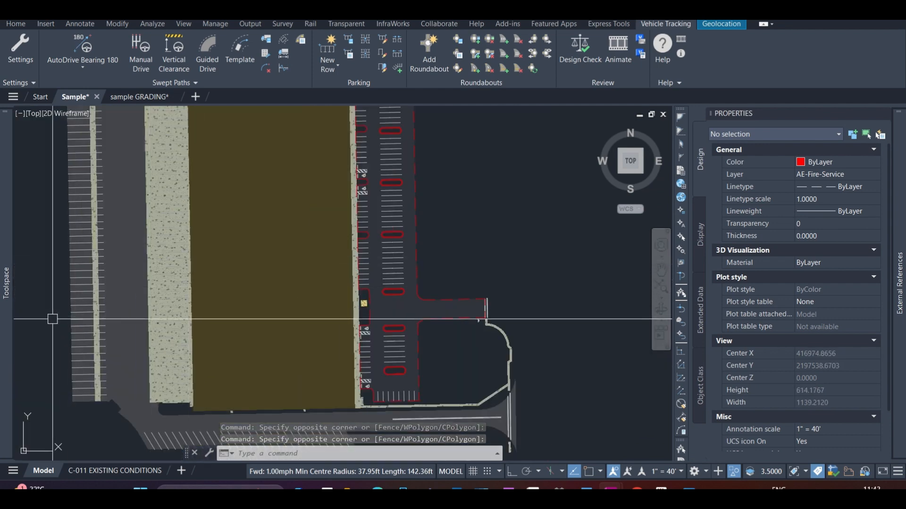
# Inspect a stall line in the parking strip along the site's western edge, and clear the selection
pyautogui.scroll(4, 111, 291)
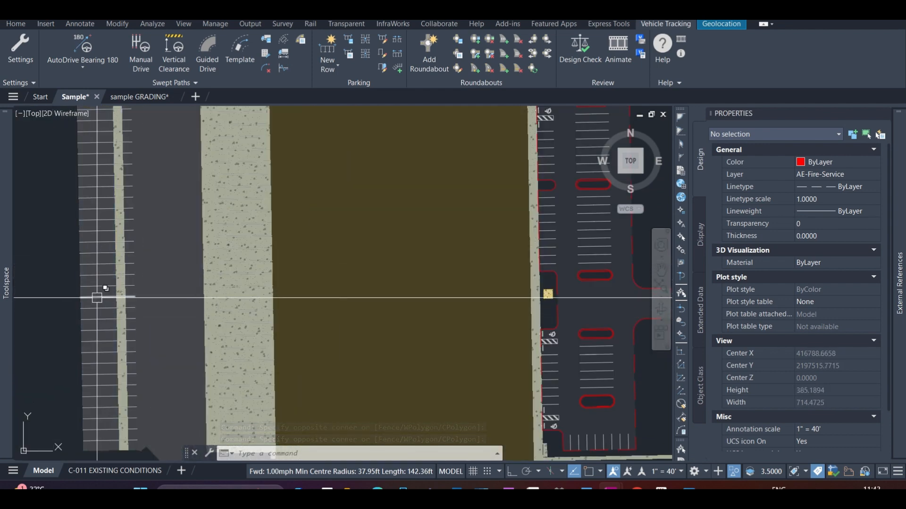
pyautogui.click(98, 296)
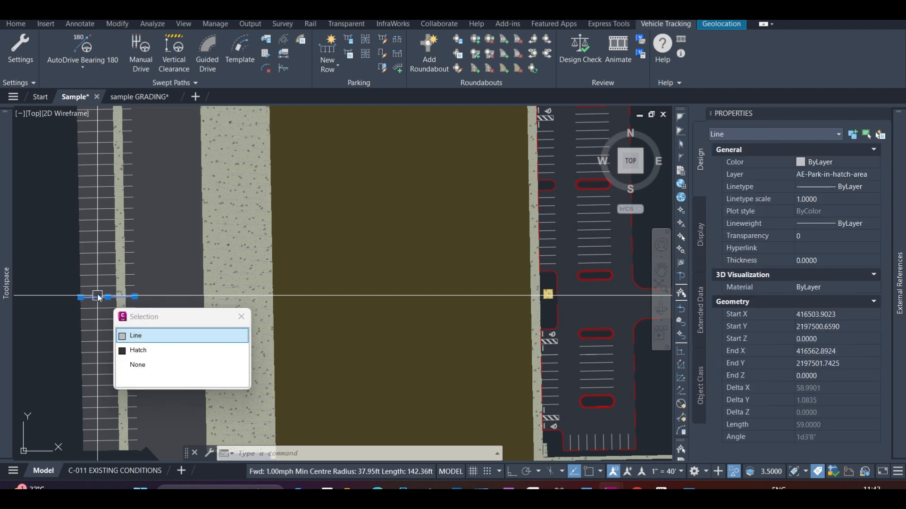
pyautogui.press('Escape')
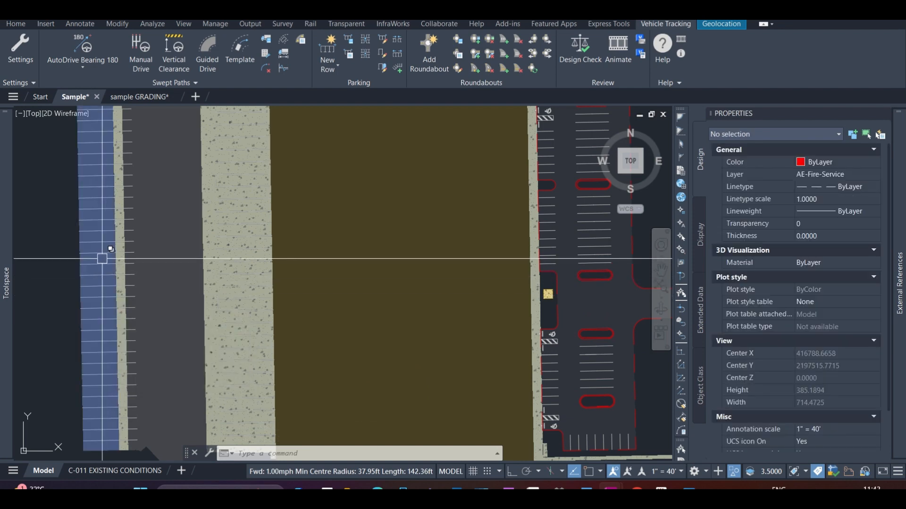
pyautogui.scroll(-2, 101, 259)
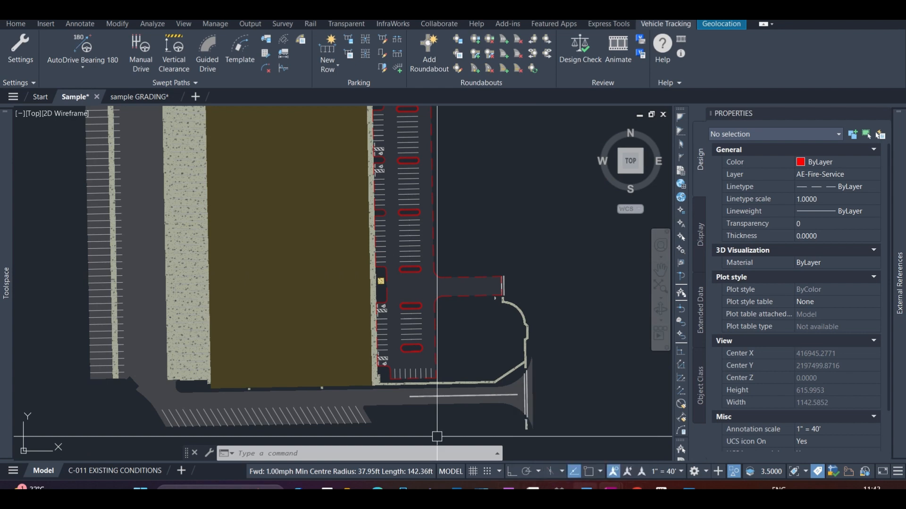
# Switch to the Web whiteboard and view the hand-drawn stall sketch and the parallel lines beside it
pyautogui.moveTo(662, 489)
pyautogui.click(636, 489)
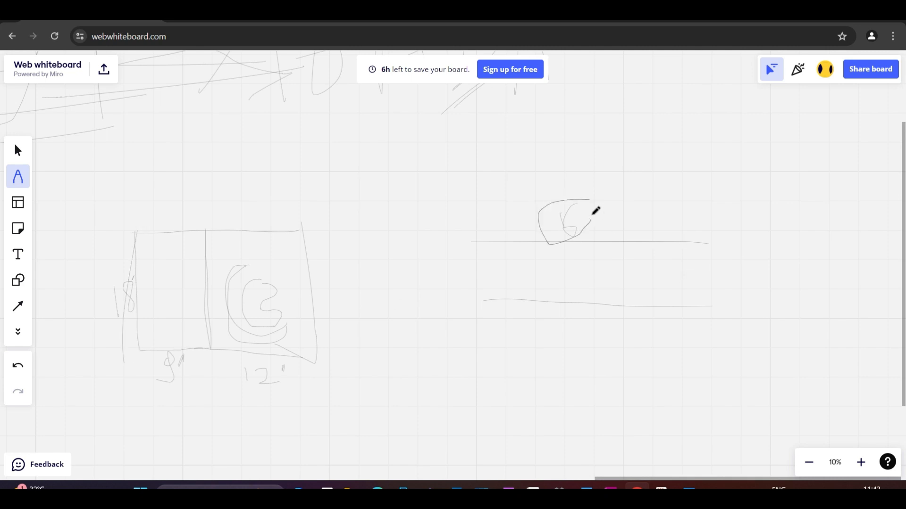
pyautogui.scroll(-3, 274, 326)
pyautogui.scroll(1, 263, 344)
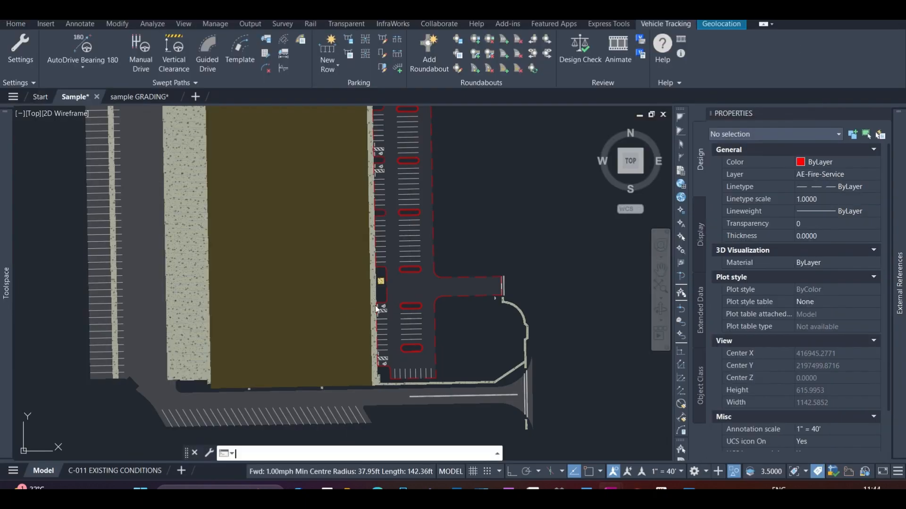
# Turn on object snap and measure across the western drive aisle, from a stall line's end to the concrete apron, with an aligned dimension
pyautogui.scroll(-3, 239, 330)
pyautogui.scroll(6, 238, 333)
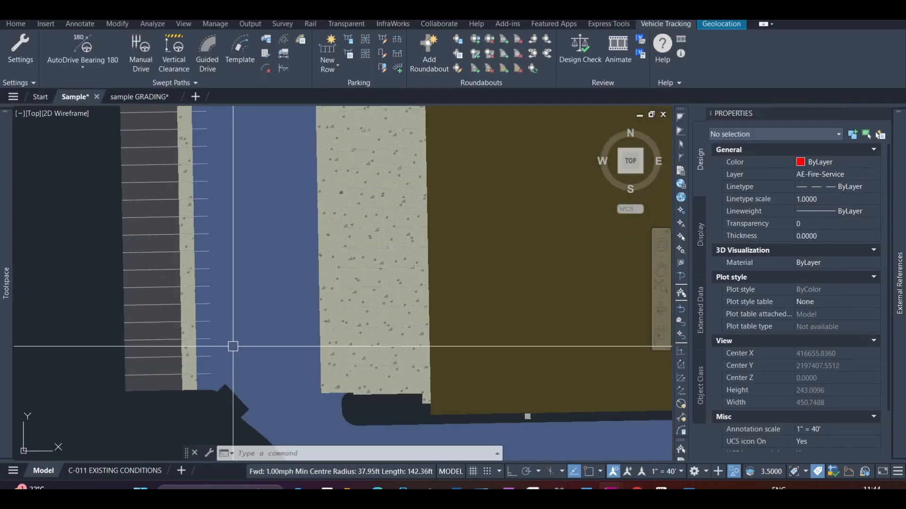
pyautogui.write('DAL')
pyautogui.press('Return')
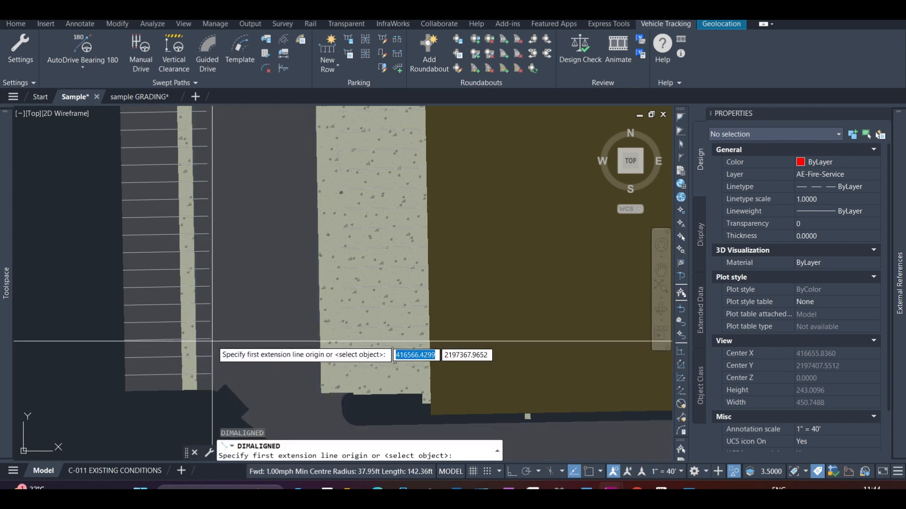
pyautogui.press('F3')
pyautogui.click(210, 338)
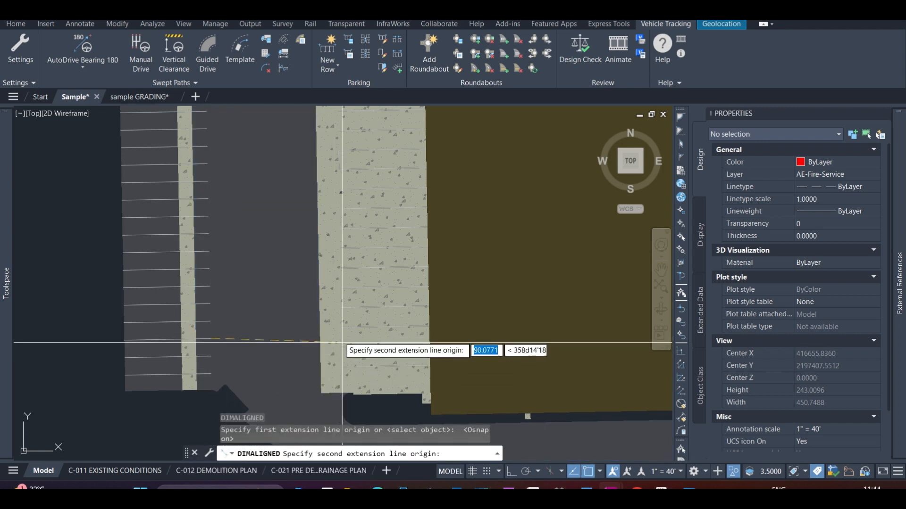
pyautogui.click(338, 347)
pyautogui.scroll(-2, 339, 332)
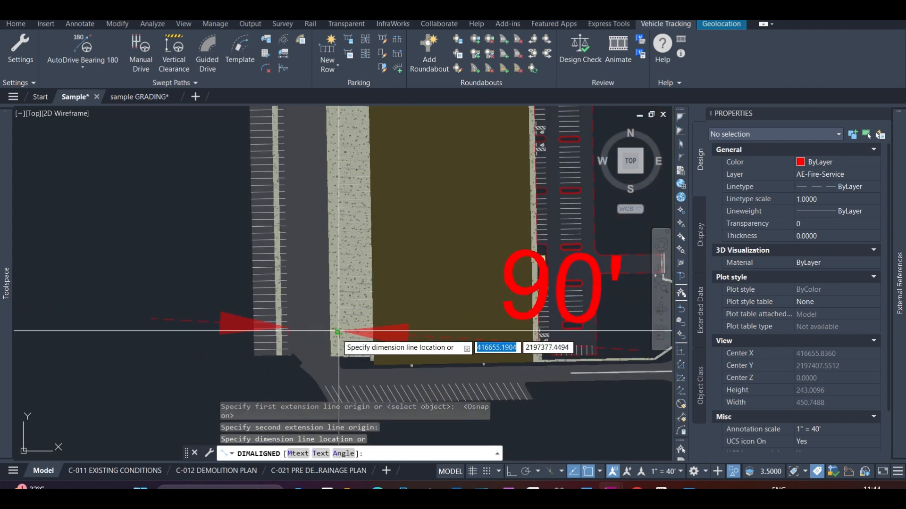
pyautogui.scroll(4, 338, 332)
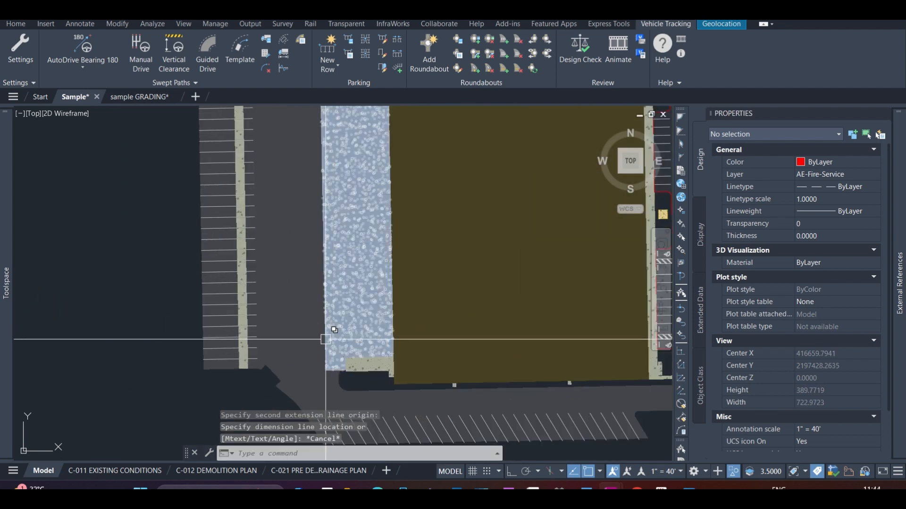
pyautogui.press('Escape')
# Measure the length of a western parking stall line with an aligned dimension, without placing the dimension
pyautogui.press('Return')
pyautogui.click(216, 351)
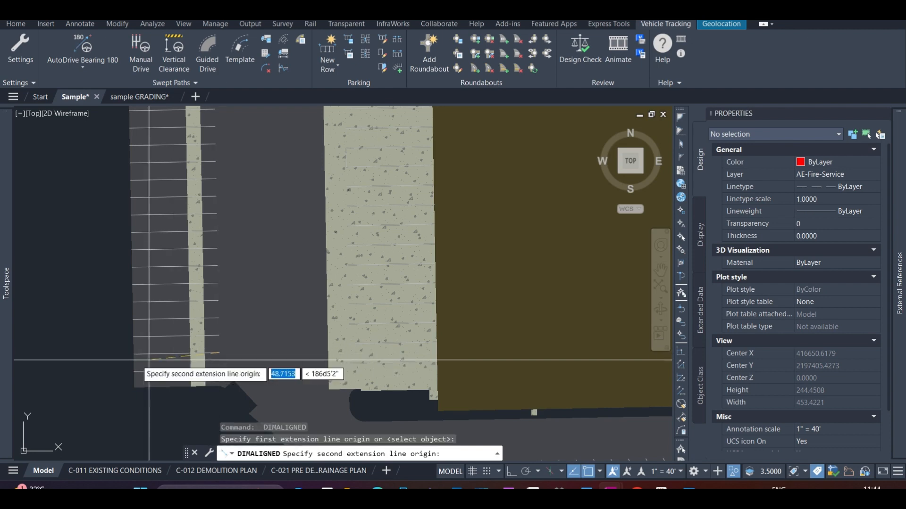
pyautogui.click(133, 354)
pyautogui.scroll(-2, 134, 354)
pyautogui.scroll(-2, 133, 354)
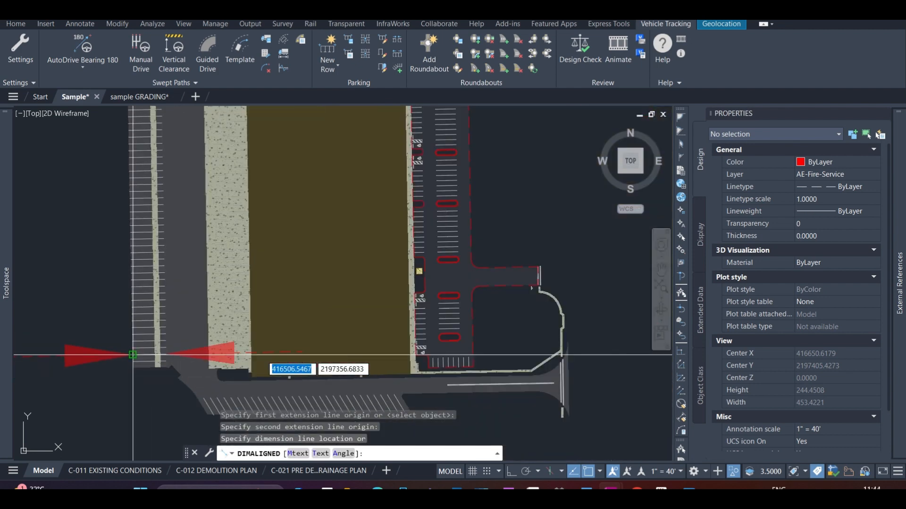
pyautogui.press('Escape')
# Measure the spacing between two adjacent stall lines at the western strip's southern end, without placing the dimension
pyautogui.scroll(6, 152, 354)
pyautogui.press('Return')
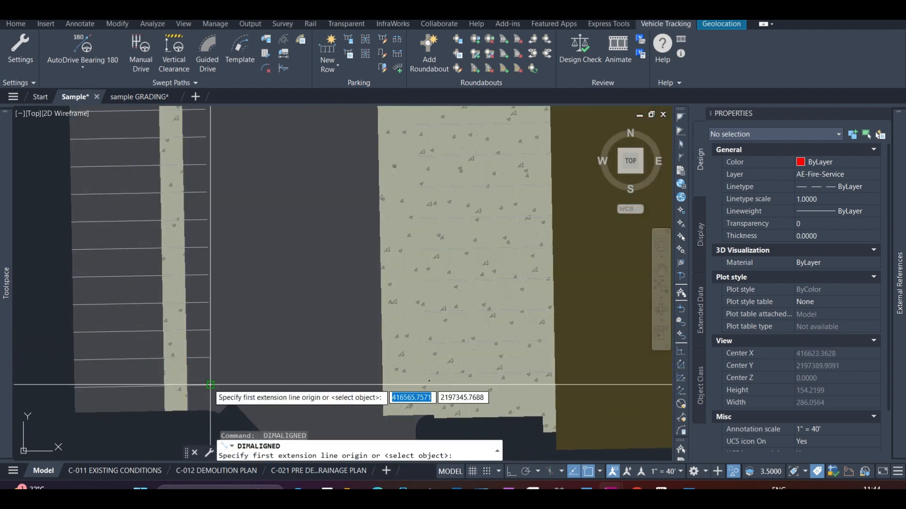
pyautogui.click(210, 385)
pyautogui.click(209, 358)
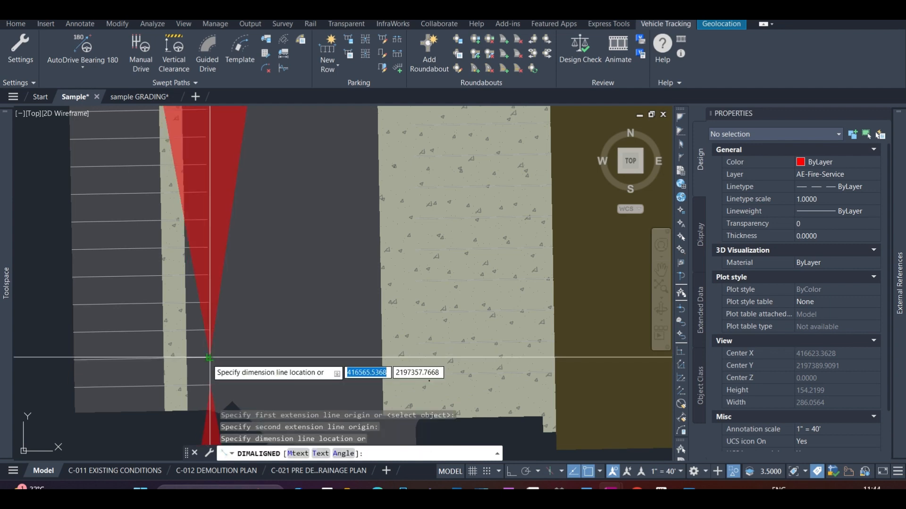
pyautogui.scroll(-3, 209, 358)
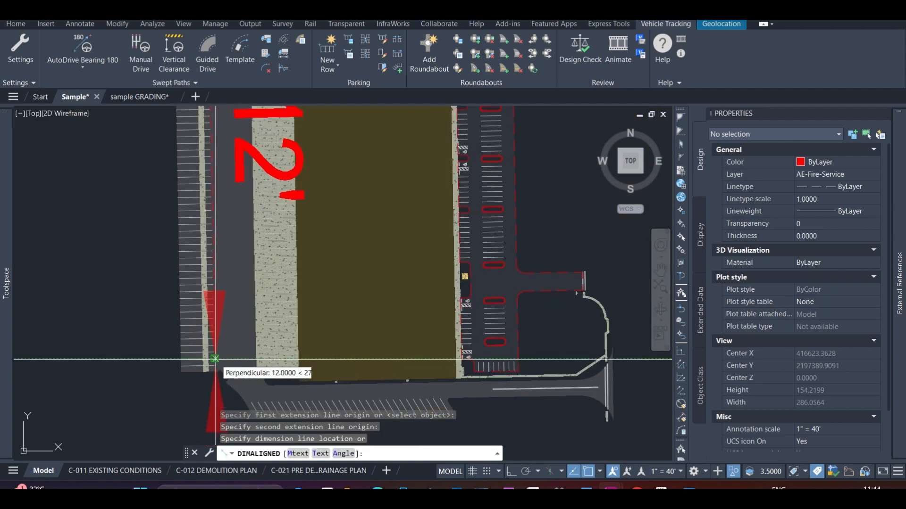
pyautogui.scroll(4, 215, 358)
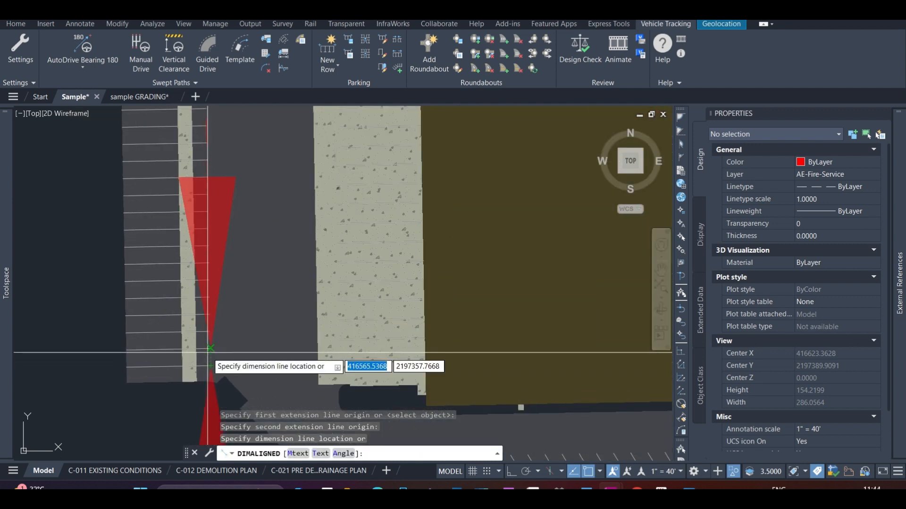
pyautogui.press('Escape')
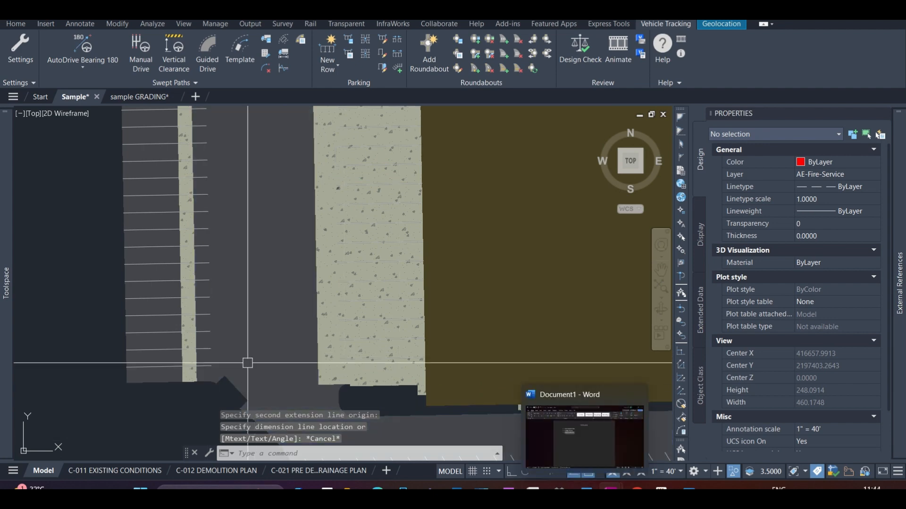
# Examine the western parking strip and drive aisle, the truck's swept path area and the site's southeastern entrance
pyautogui.scroll(-4, 248, 363)
pyautogui.scroll(3, 259, 221)
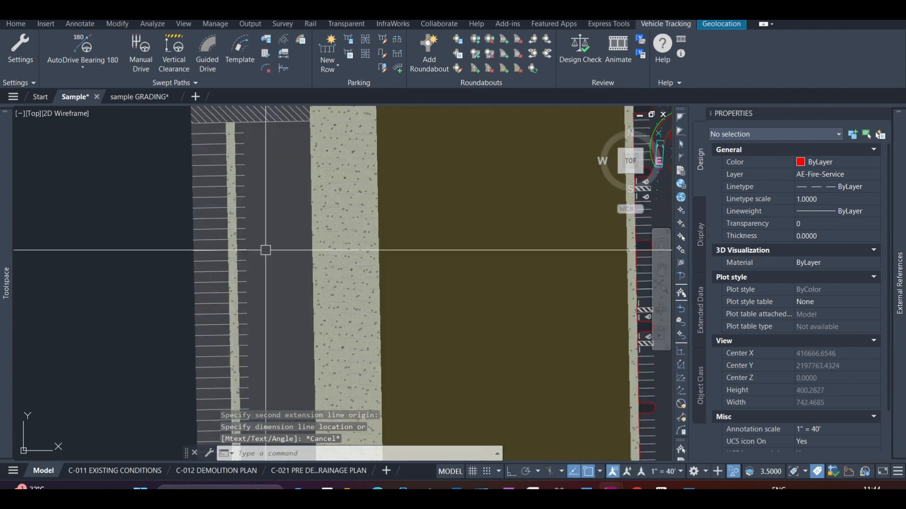
pyautogui.scroll(-4, 277, 234)
pyautogui.scroll(4, 318, 258)
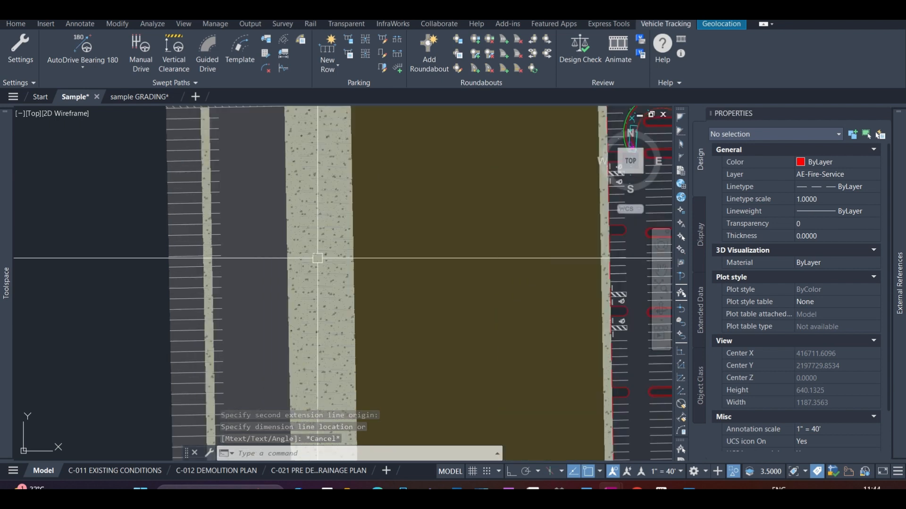
pyautogui.scroll(-3, 268, 293)
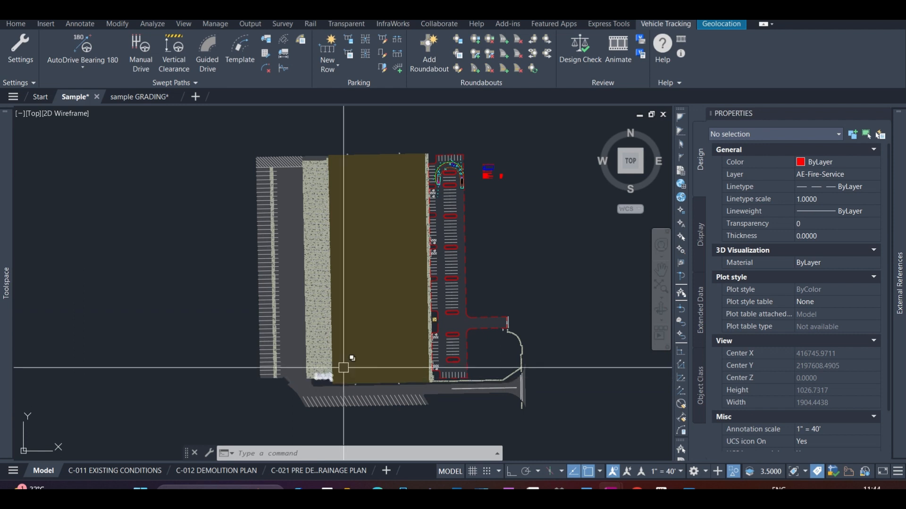
pyautogui.scroll(5, 473, 161)
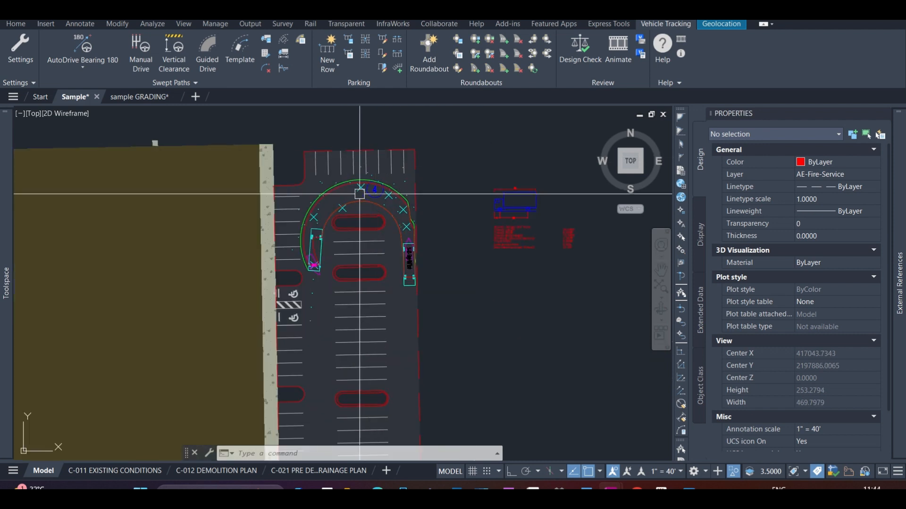
pyautogui.scroll(-5, 465, 182)
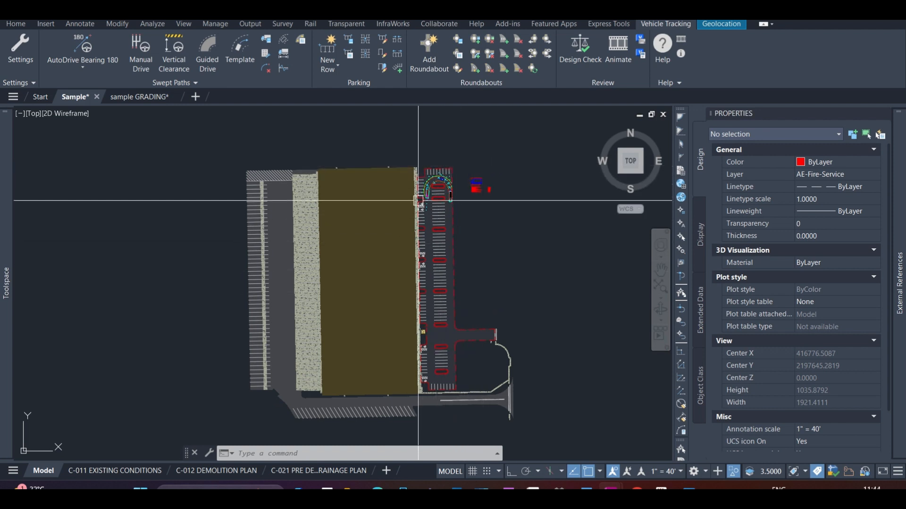
pyautogui.scroll(3, 234, 154)
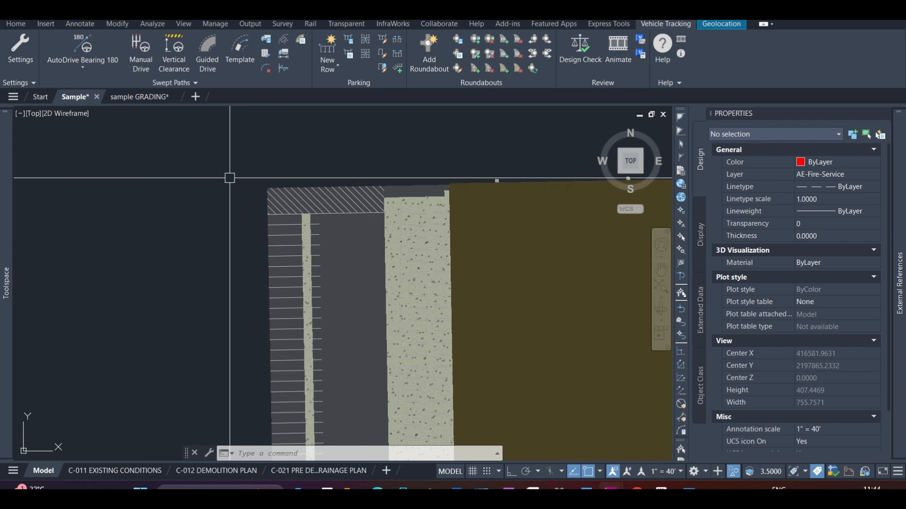
pyautogui.scroll(-5, 235, 186)
pyautogui.scroll(3, 302, 274)
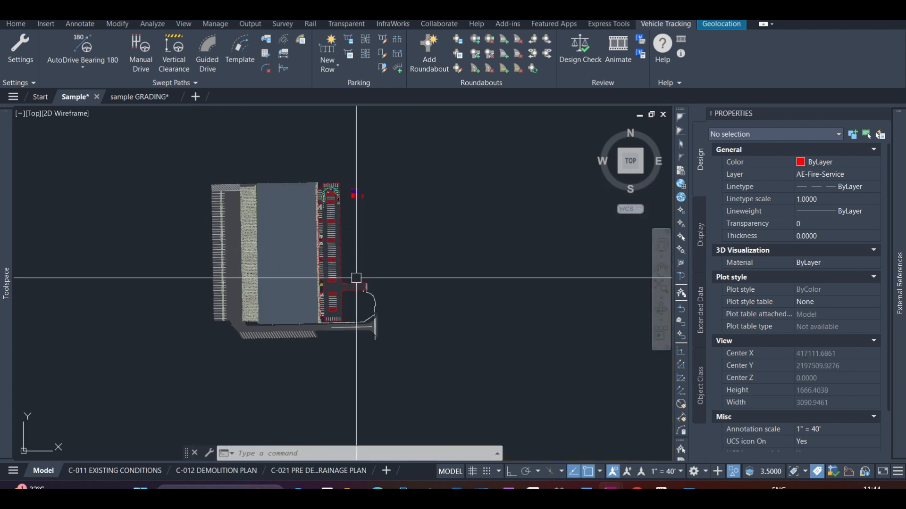
pyautogui.click(354, 343)
pyautogui.click(343, 356)
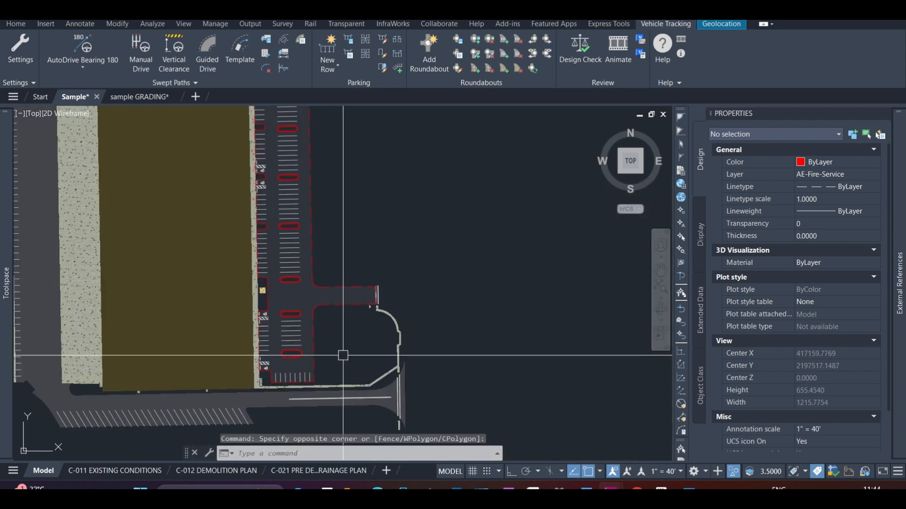